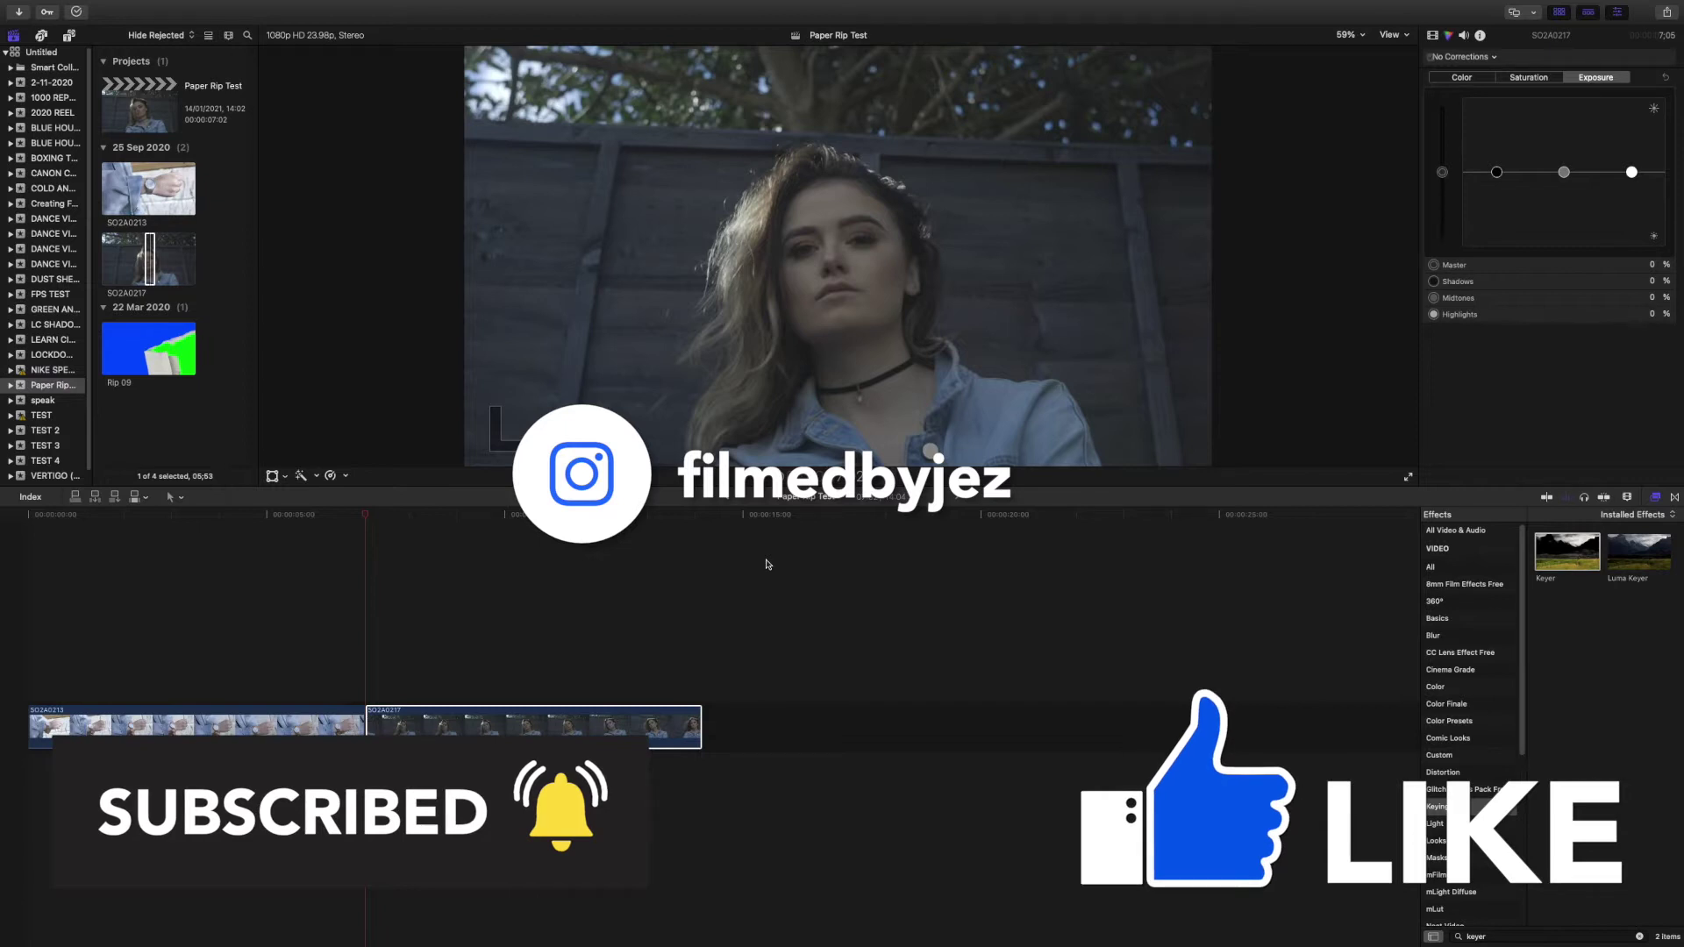
Step: Park the playhead and clear the selections on the timeline and in the browser
click(413, 613)
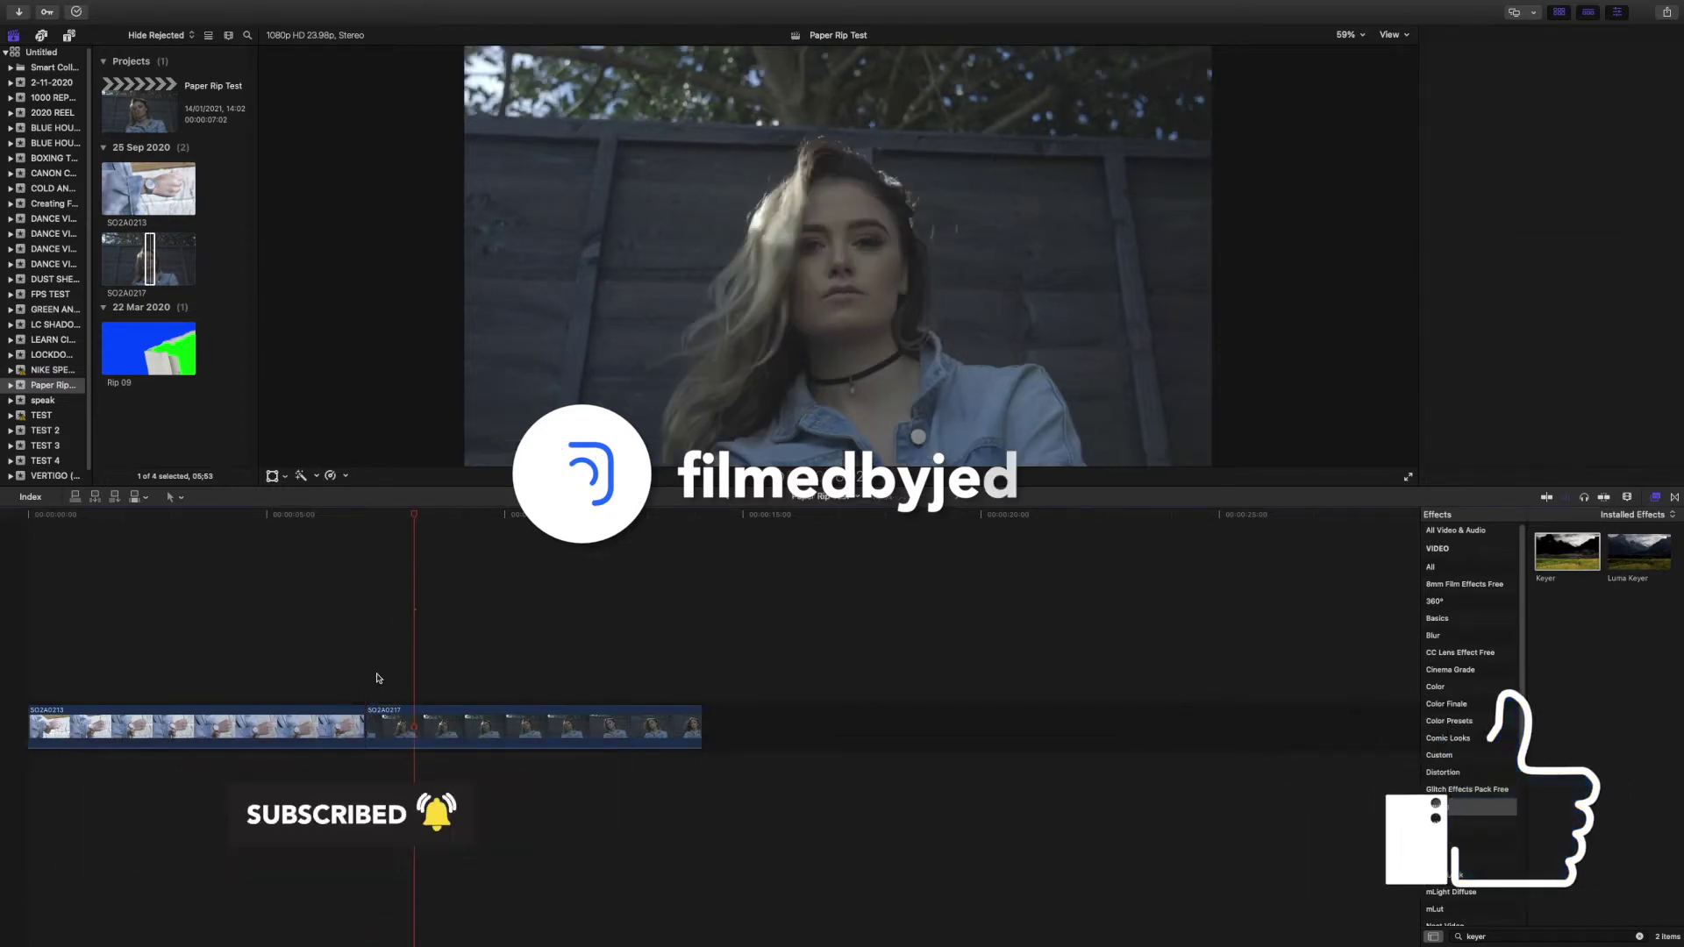
click(406, 726)
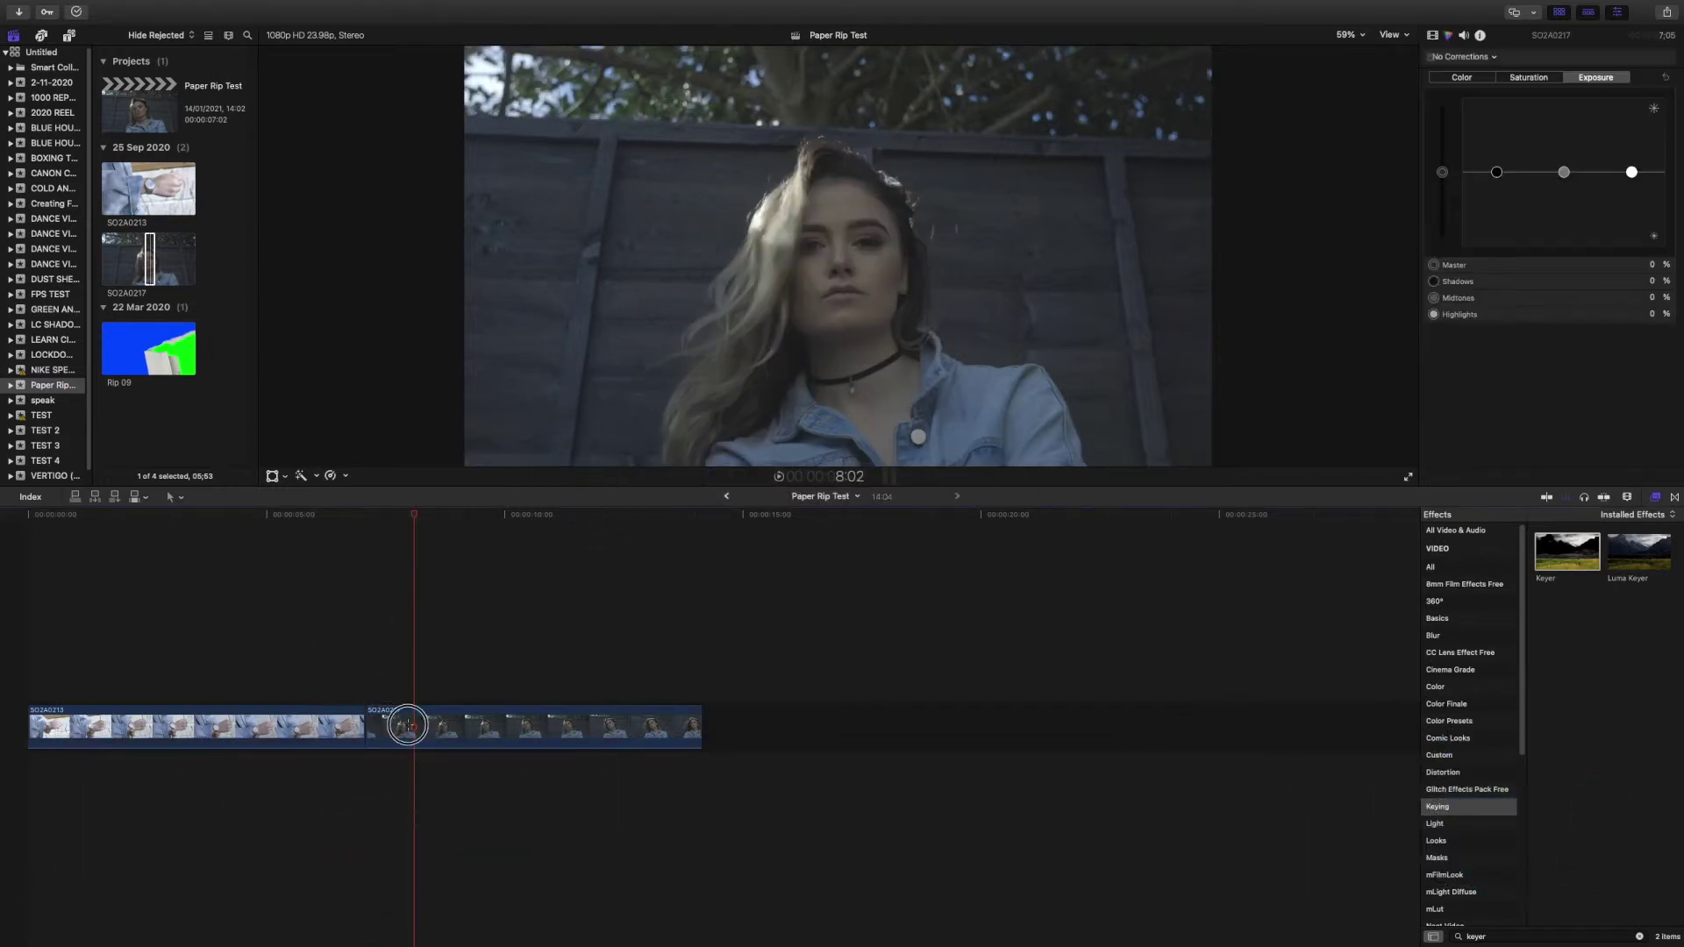
click(376, 677)
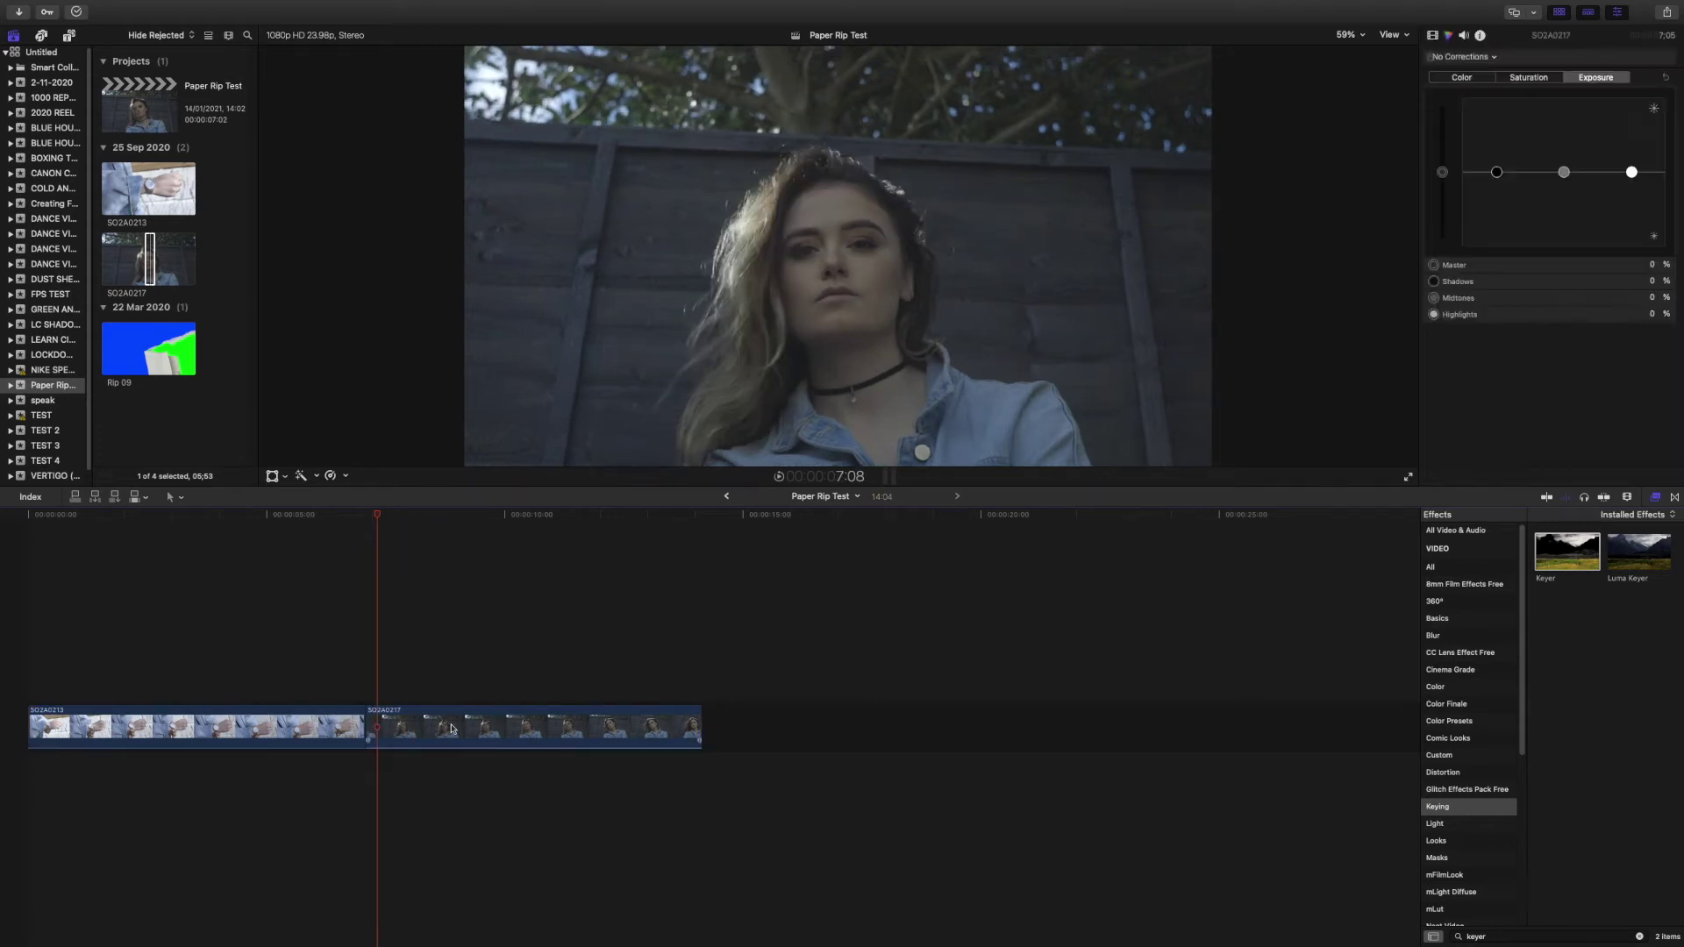
click(158, 417)
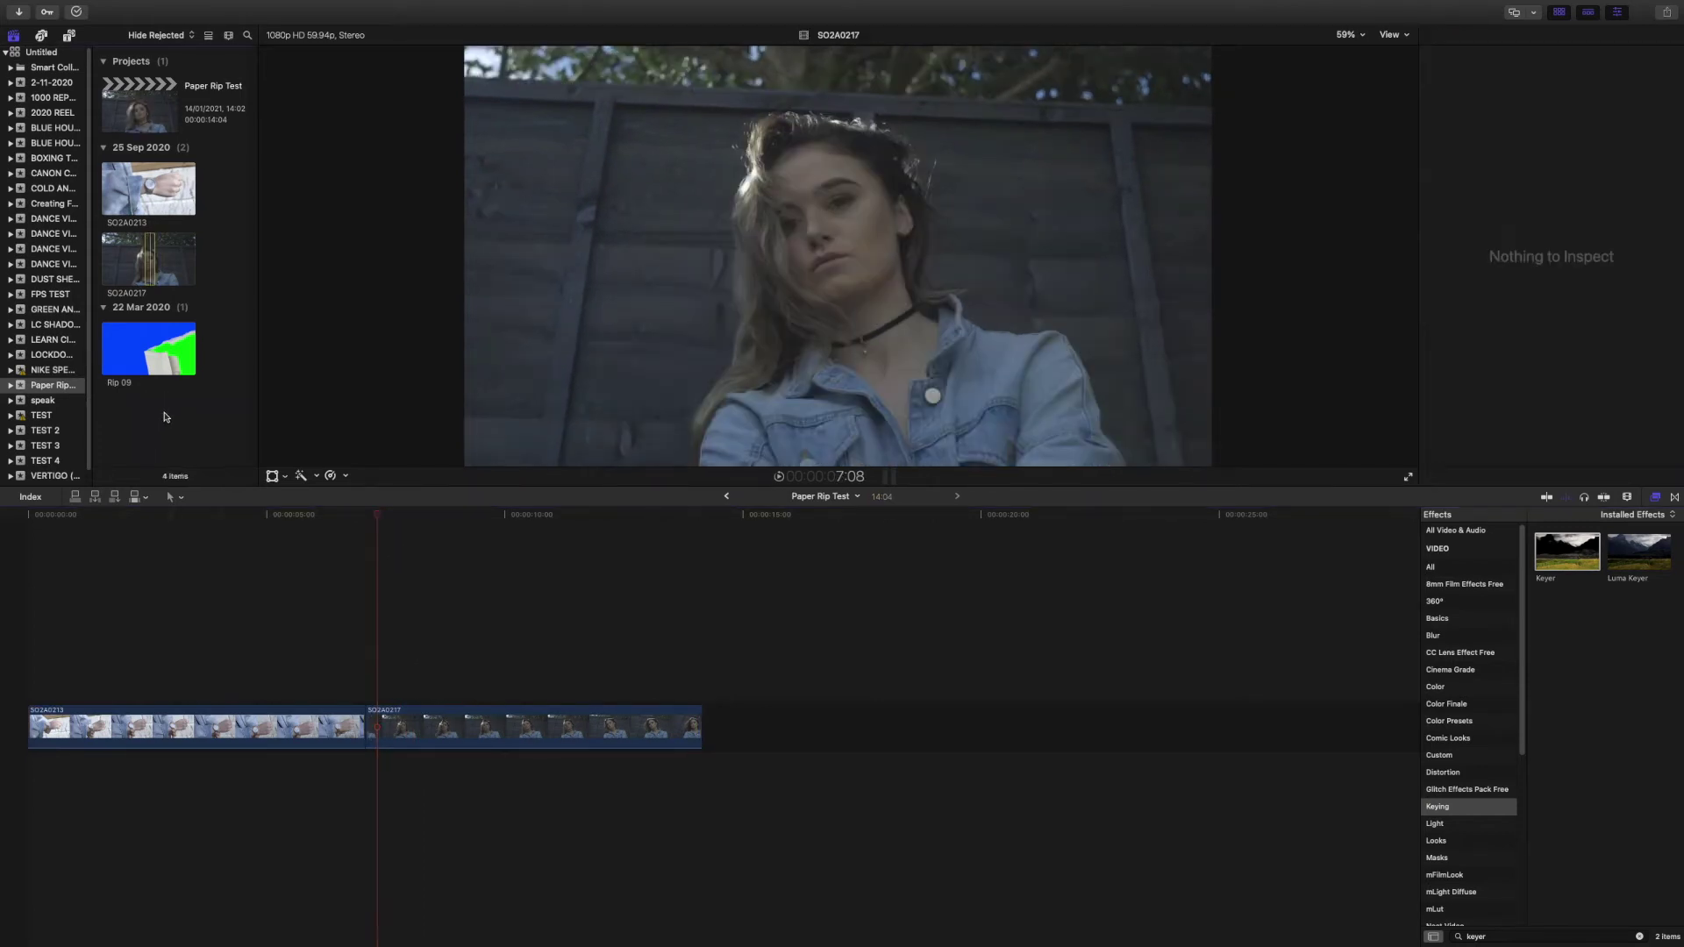
Step: Preview the rip clips Rip 01 through Rip 06 in the Media Import window, then close it without importing
right_click(169, 417)
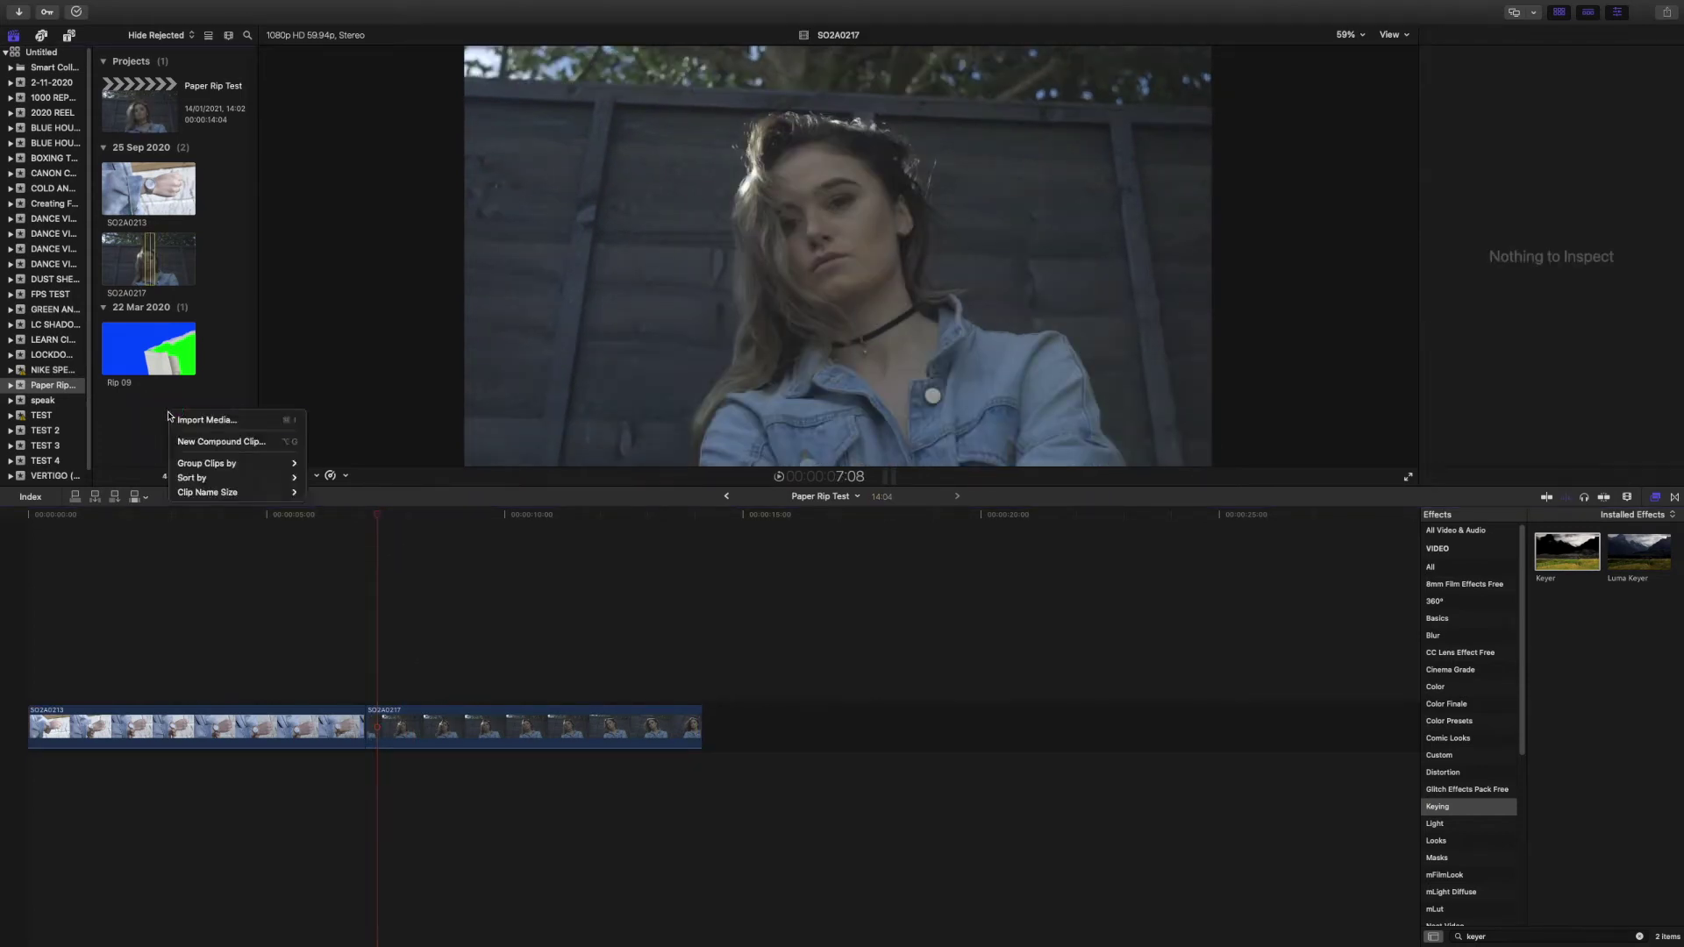
click(218, 422)
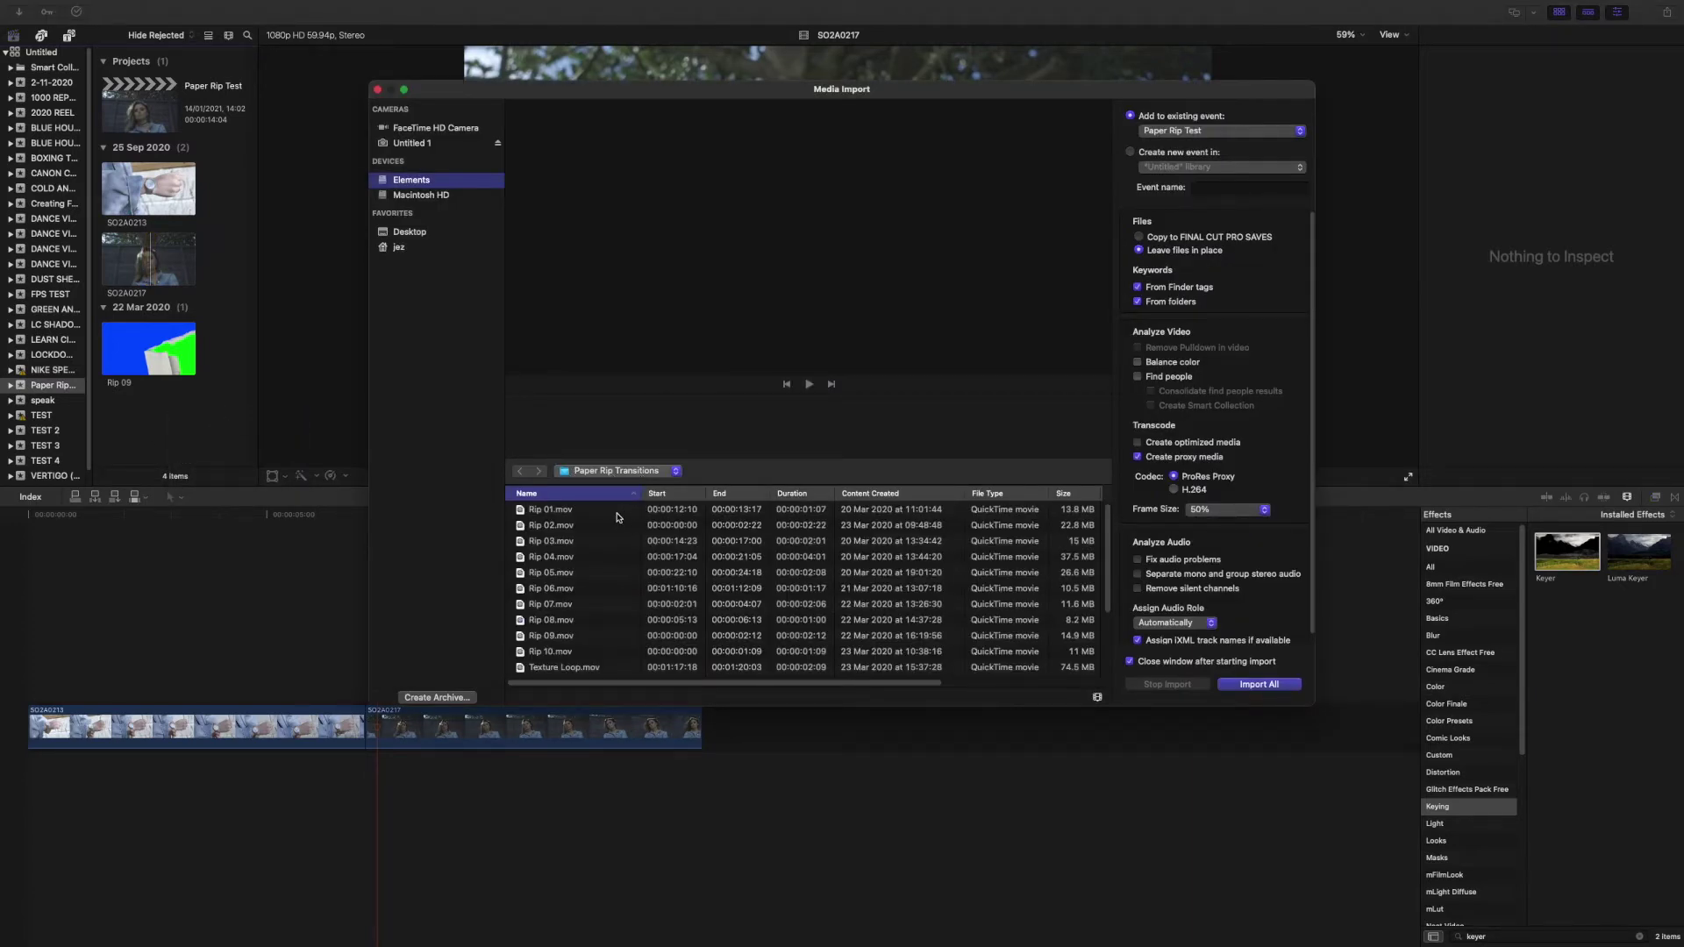
click(613, 512)
key(Down)
key(Down)
key(Down)
key(Down)
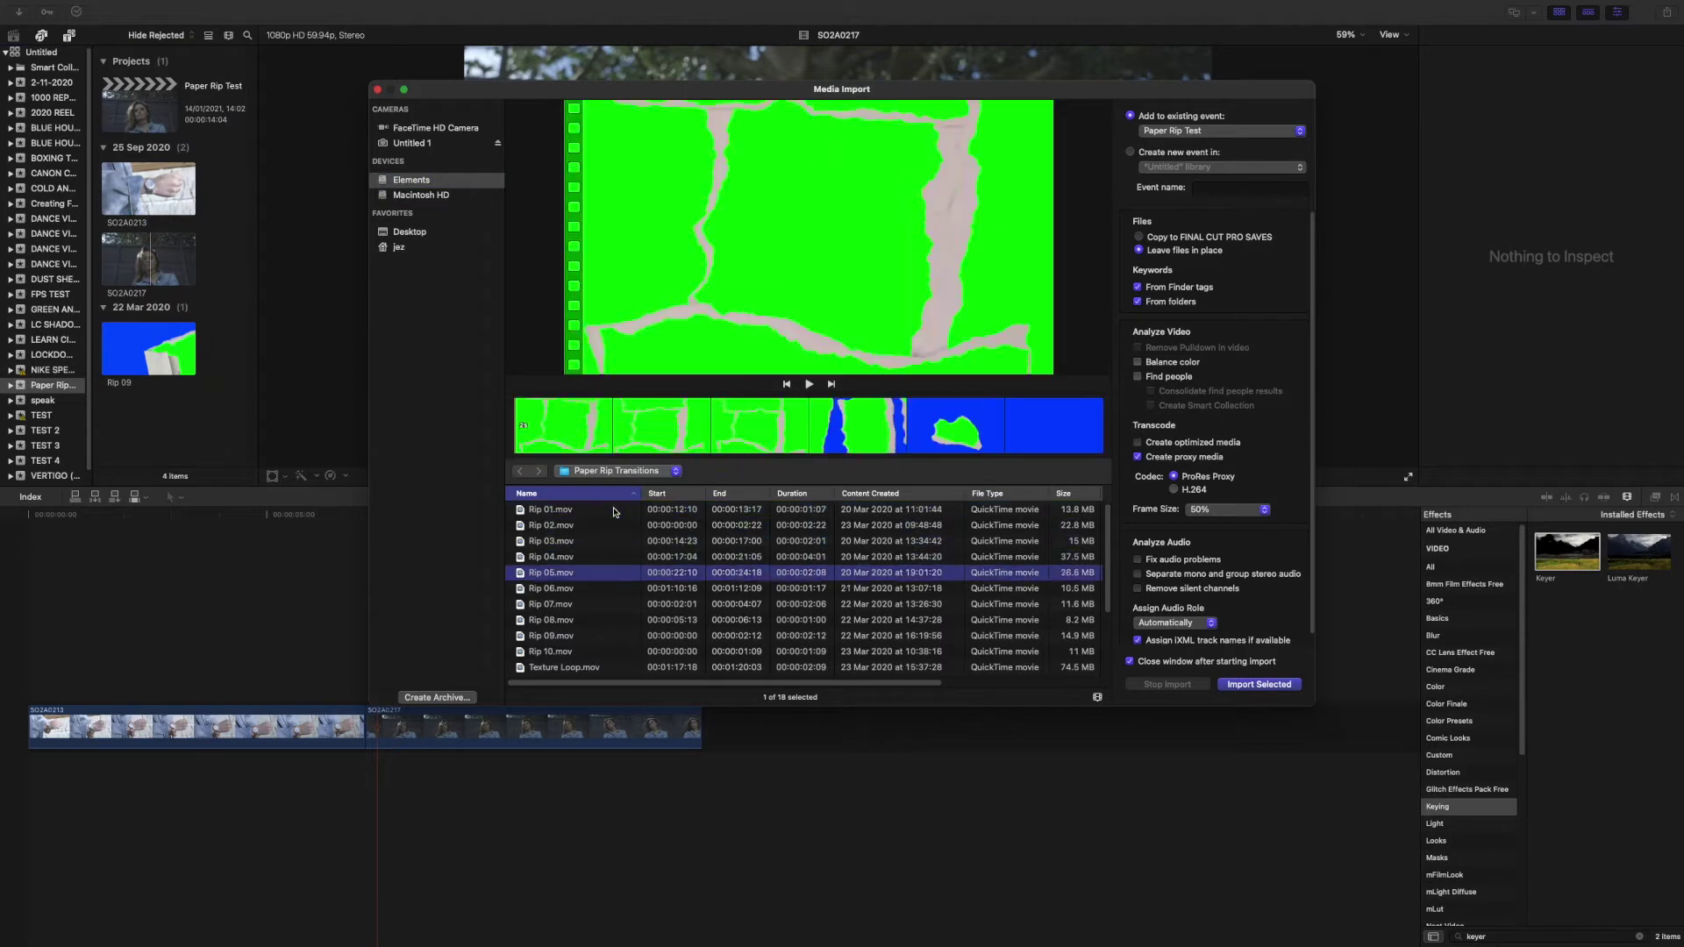
key(Down)
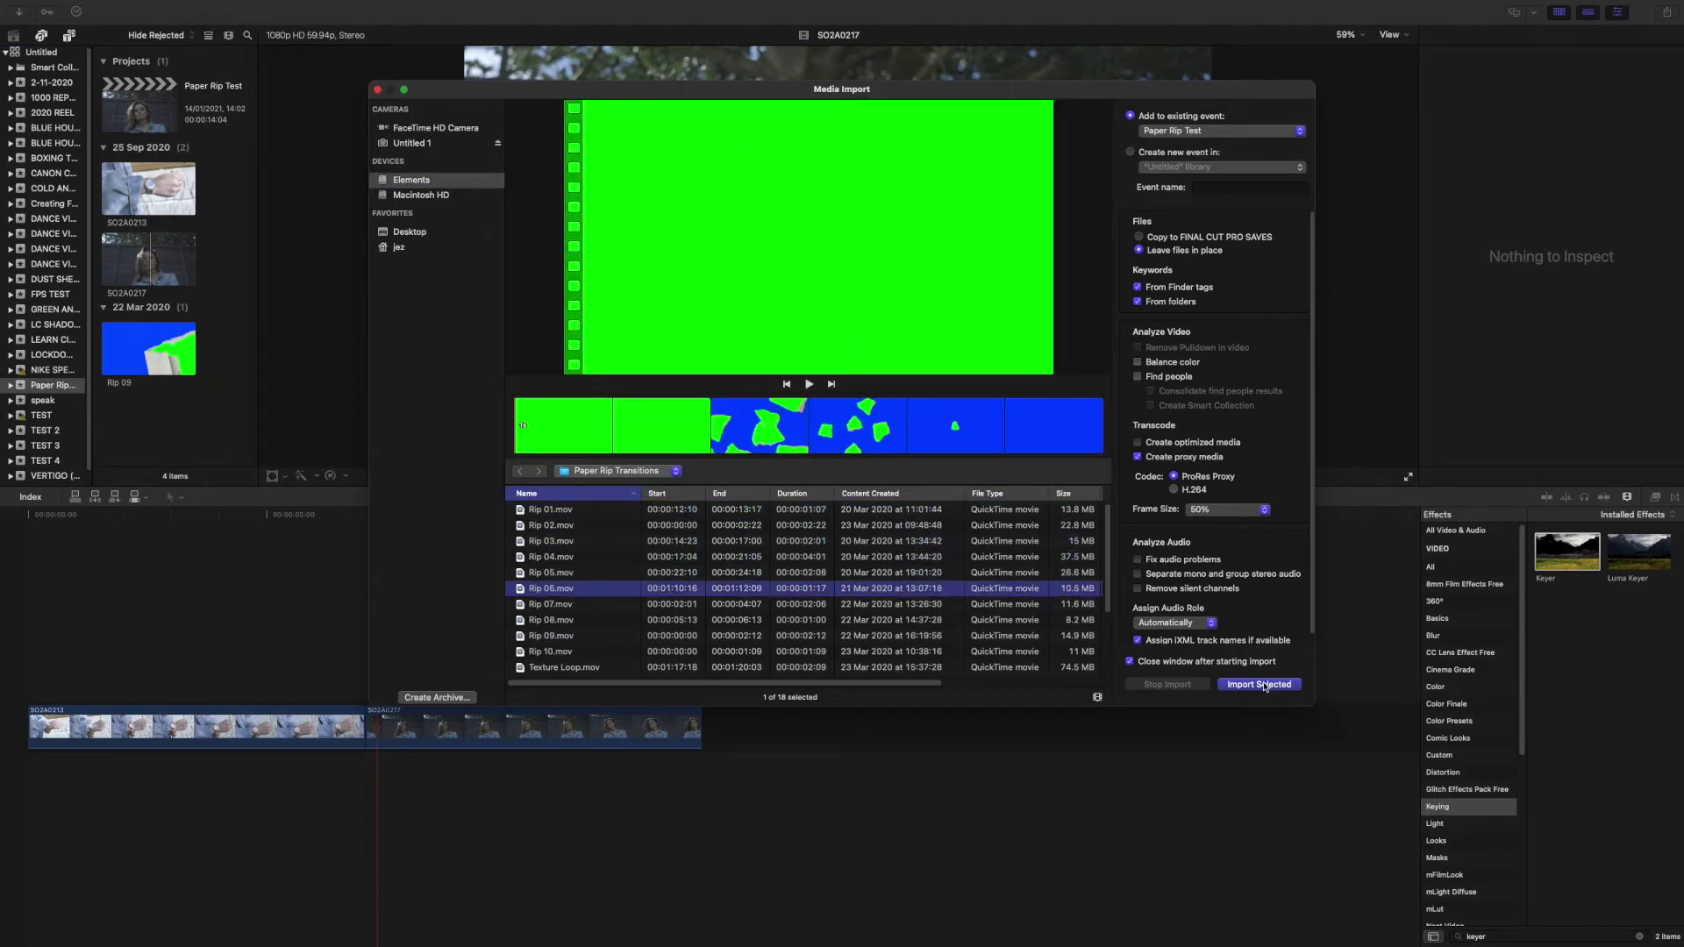
click(377, 89)
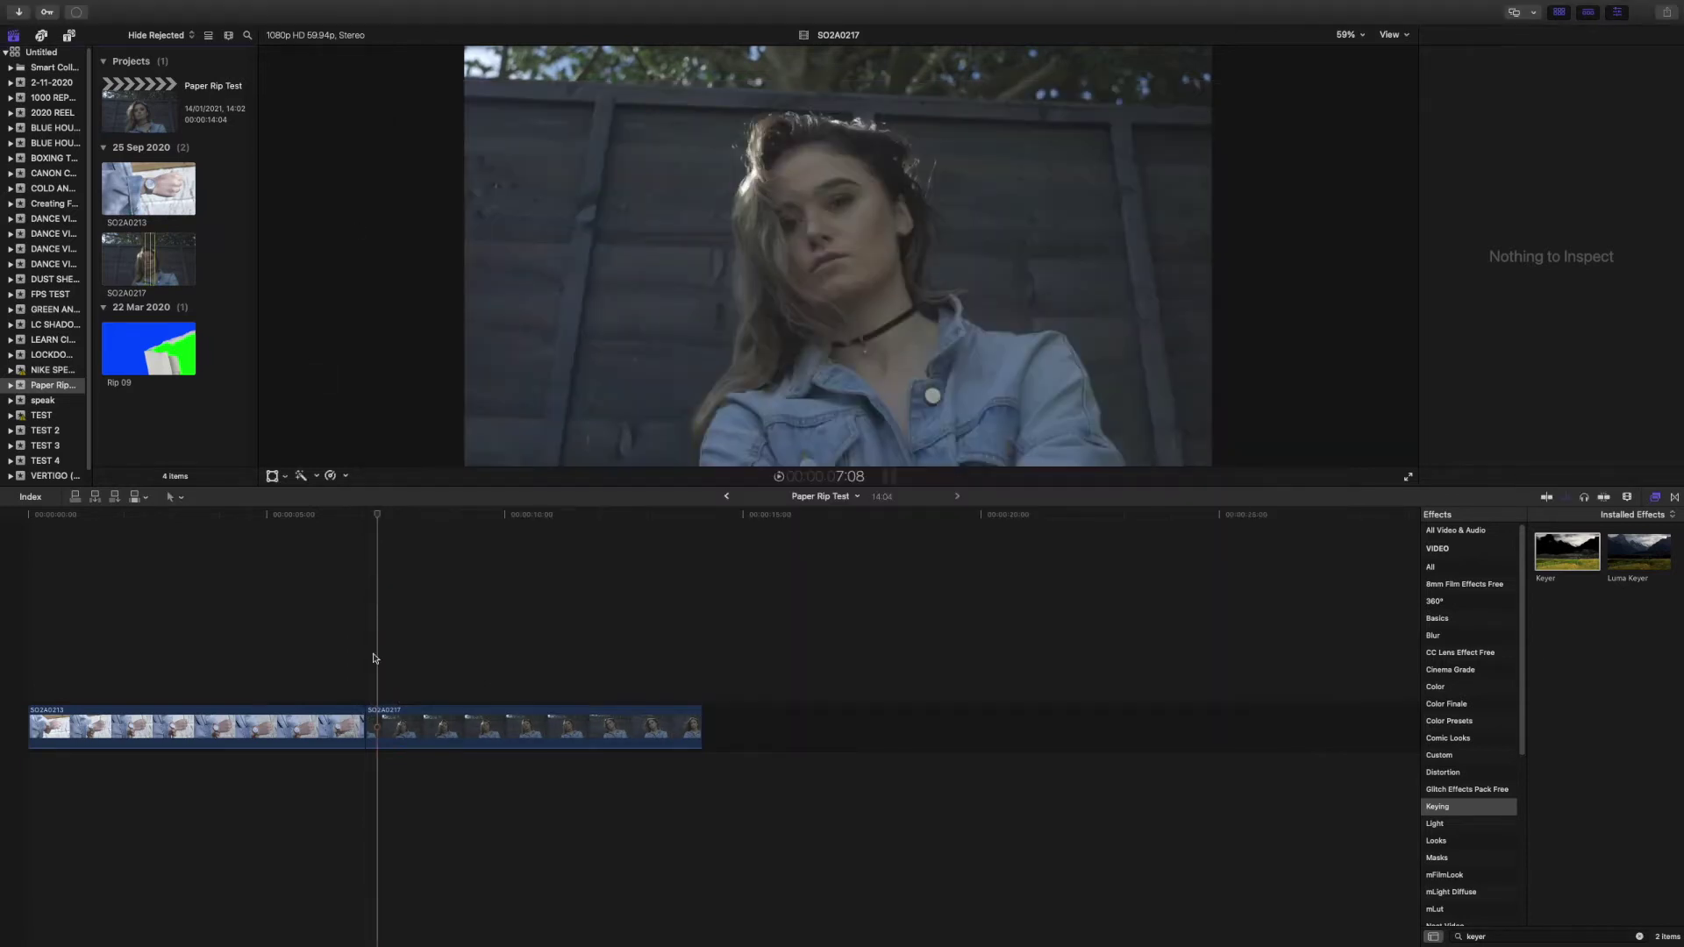
Step: Stack SO2A0217 above SO2A0213 at the timeline start, add Rip 09 on top, and select both
click(432, 717)
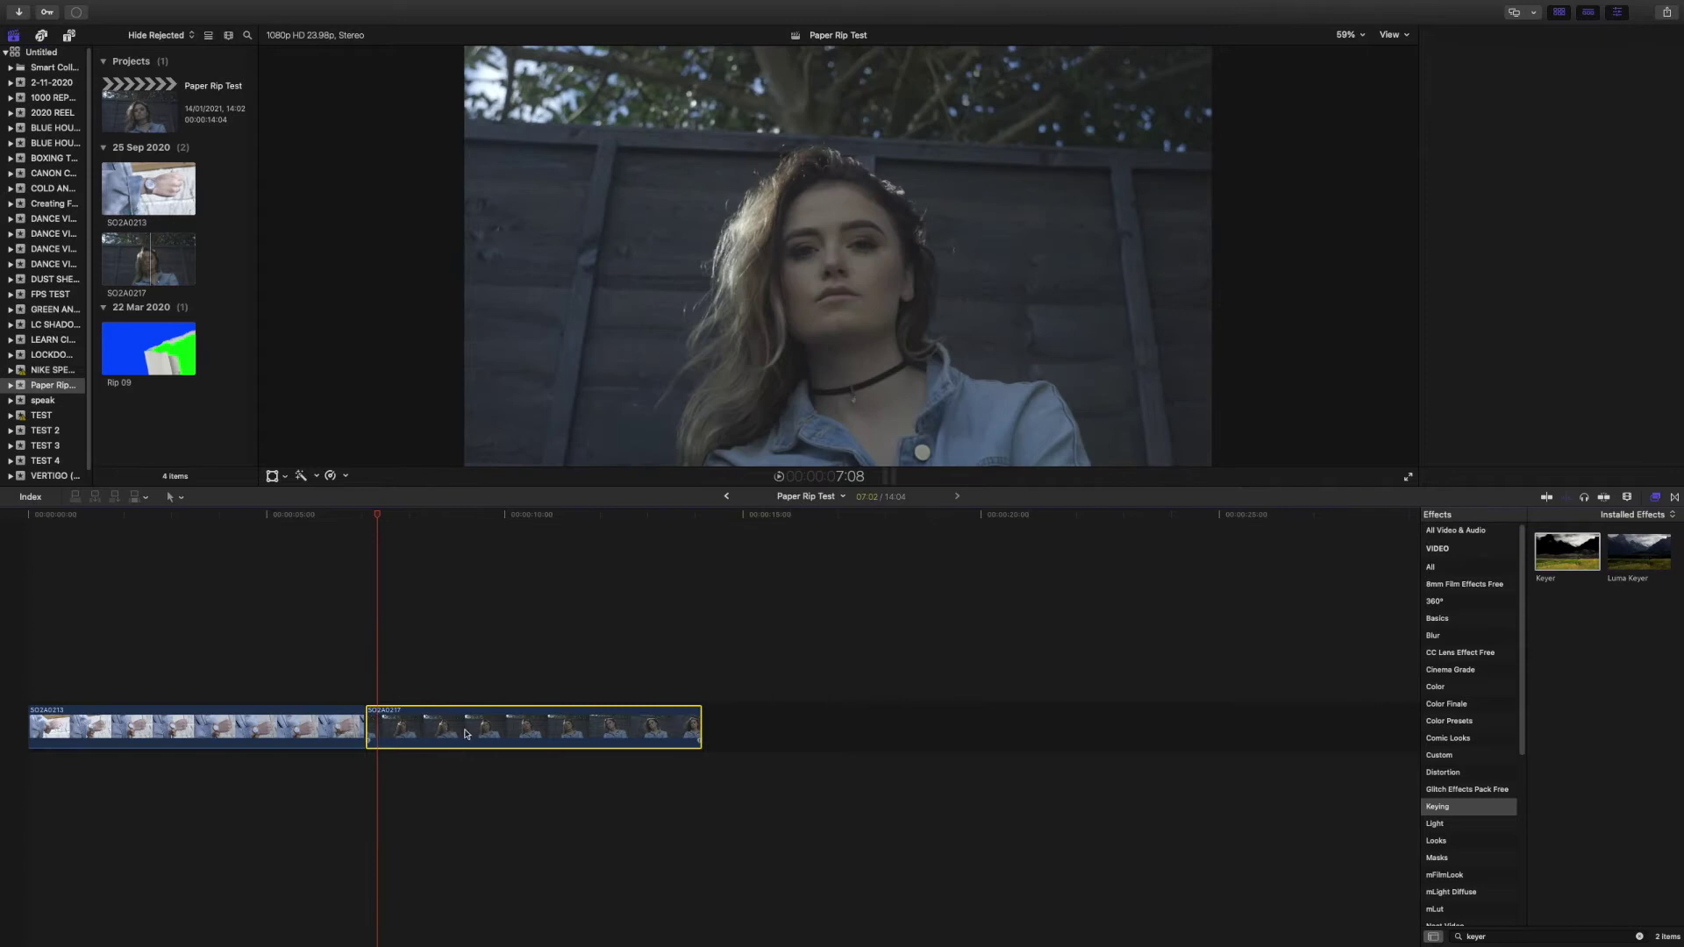
drag(466, 734, 83, 653)
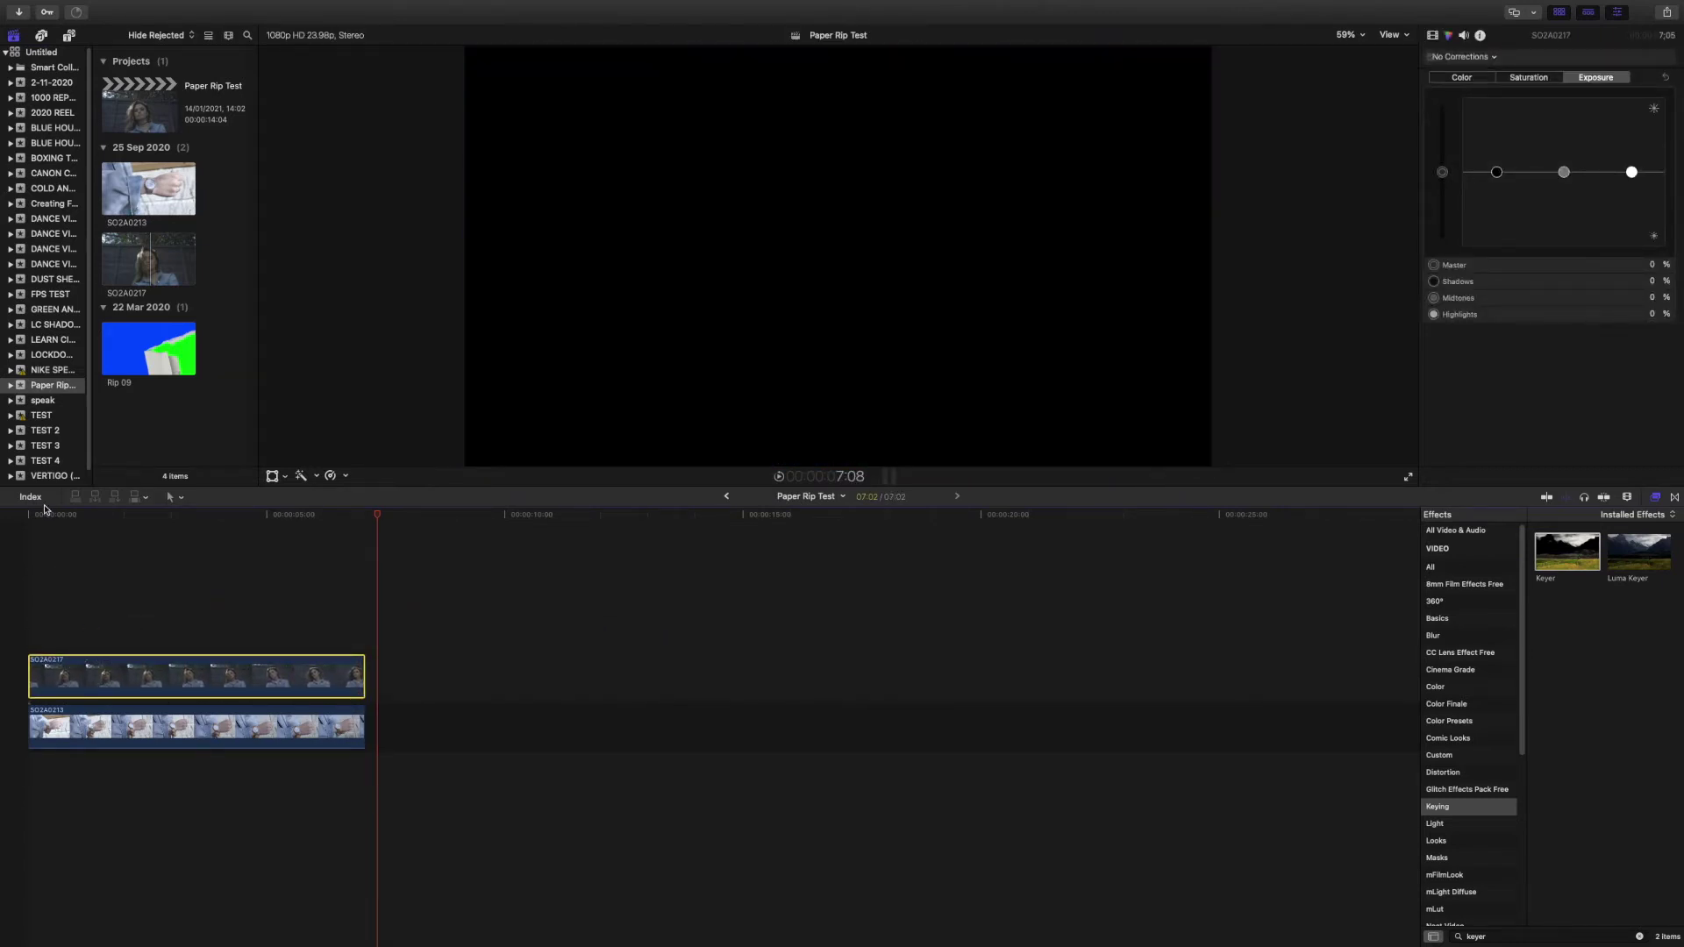
drag(141, 349, 42, 611)
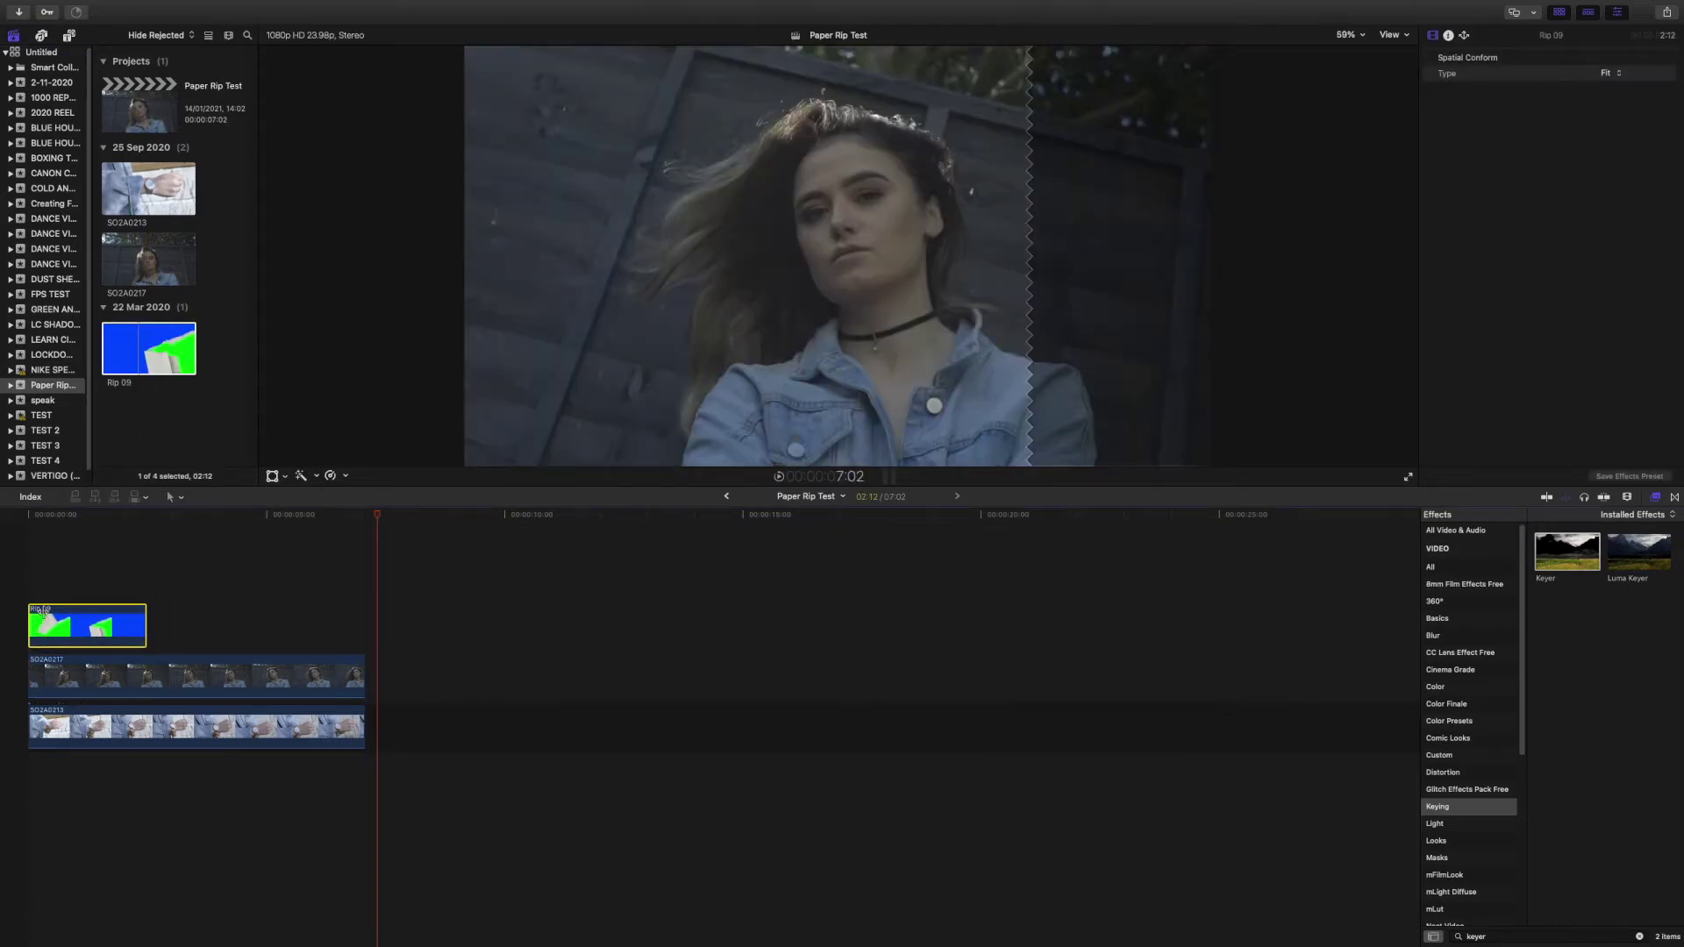
click(243, 605)
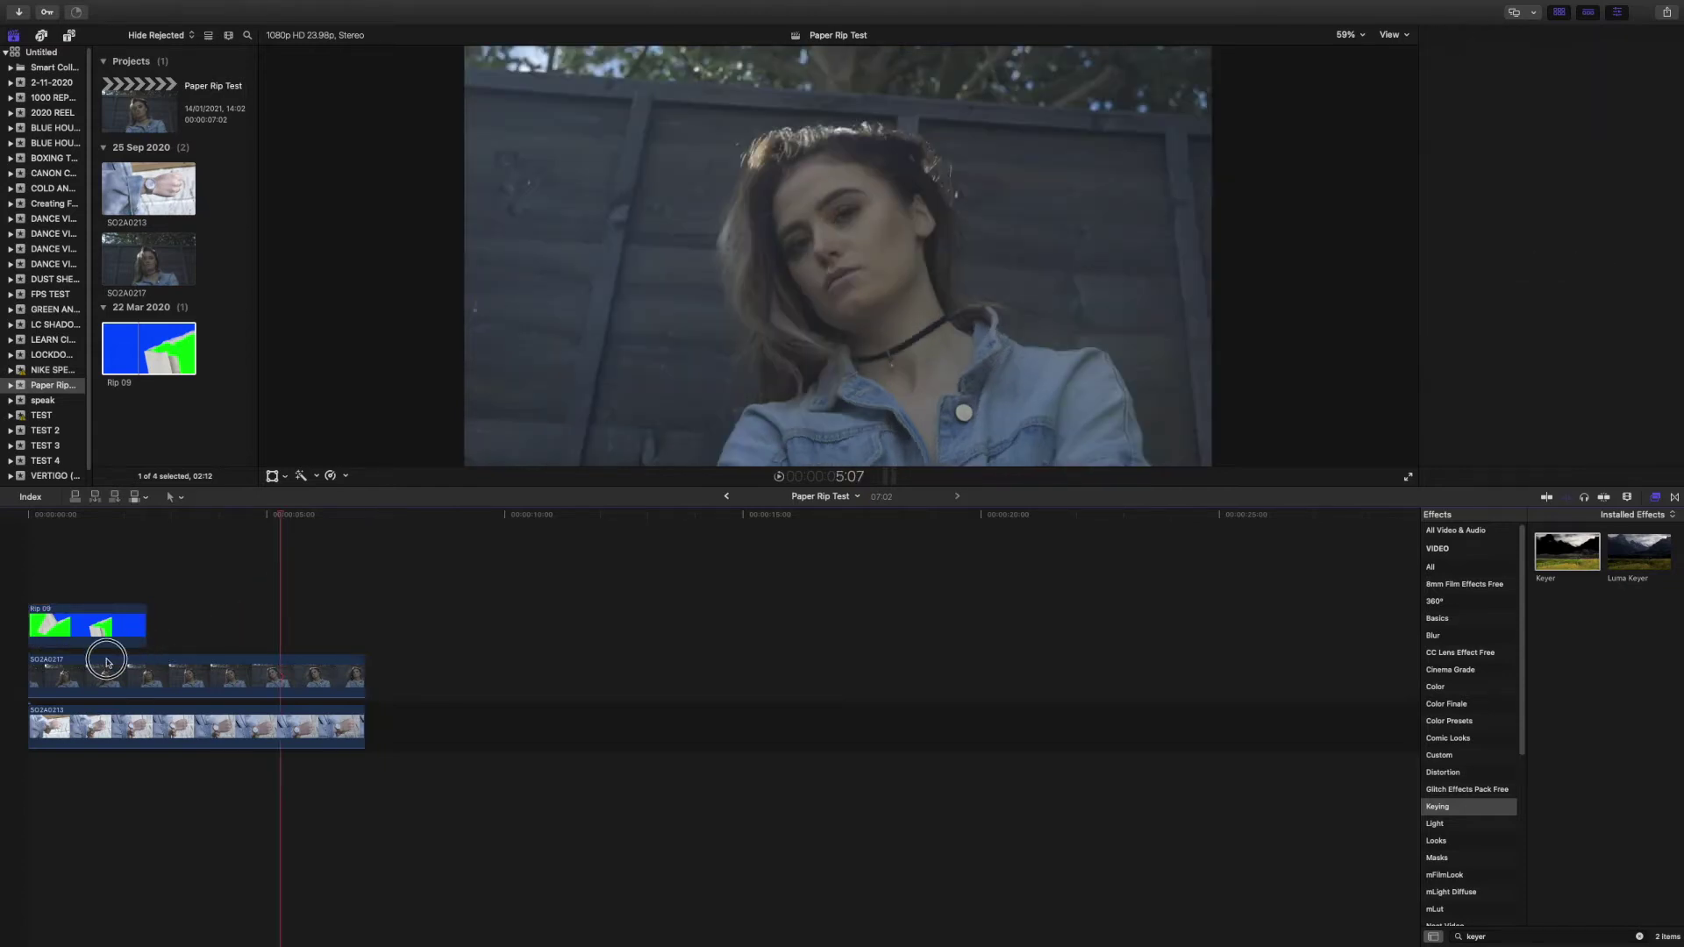
click(107, 663)
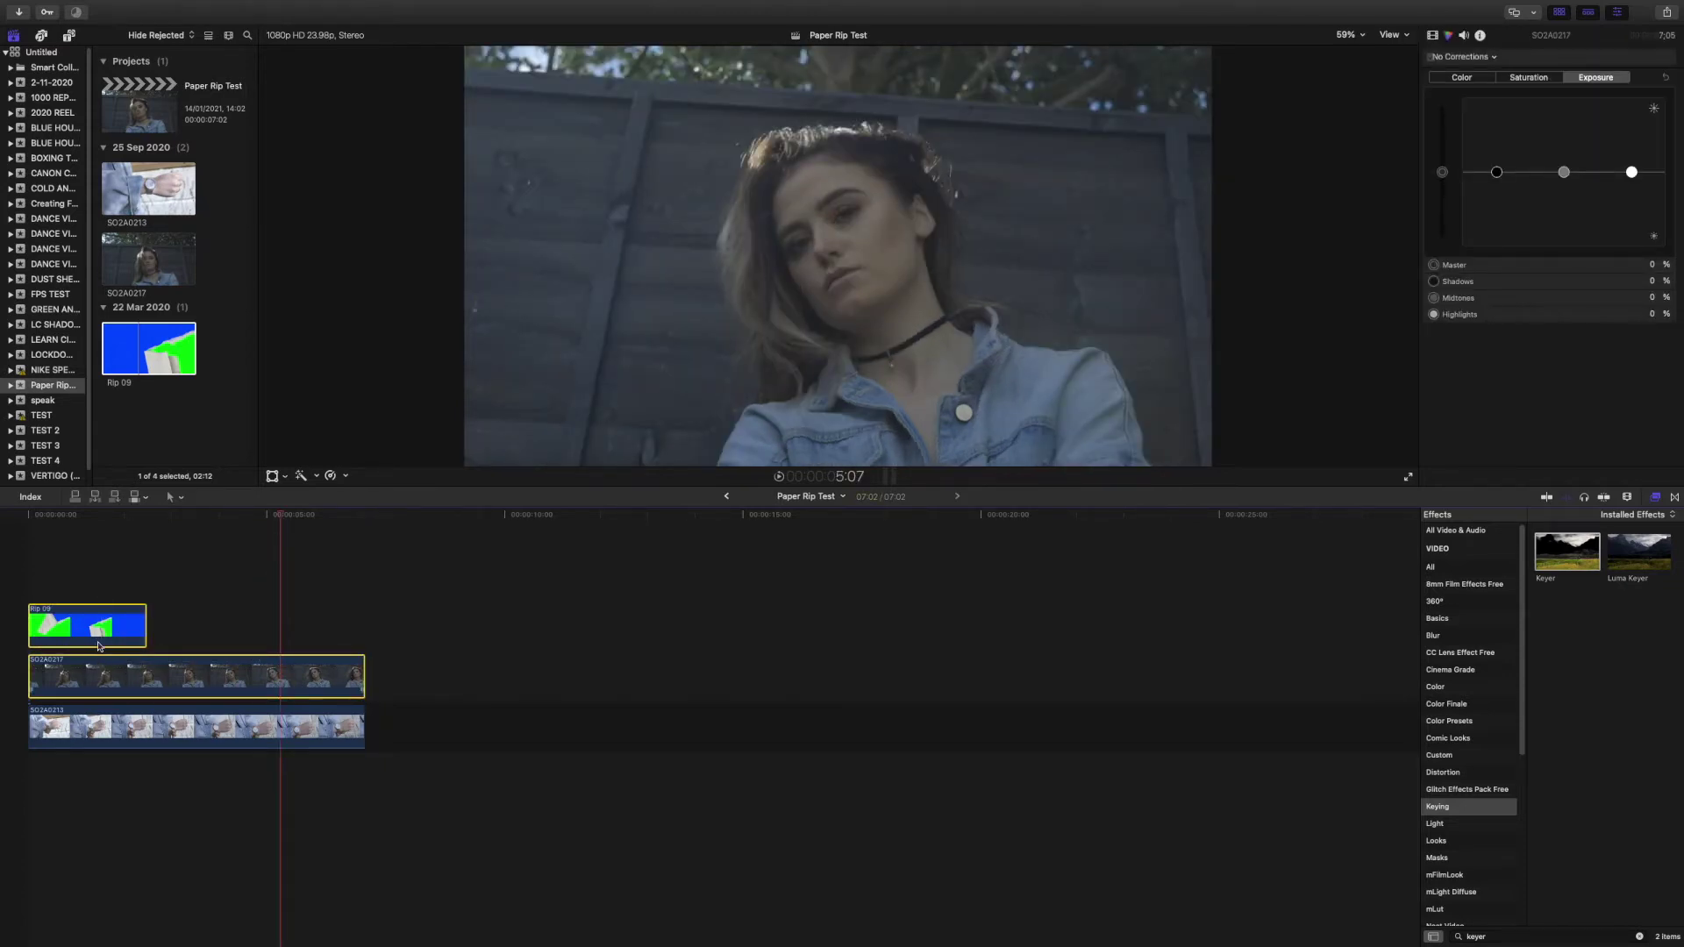
Step: Make compound clip 'Paper Rip Test Clip' from Rip 09 and SO2A0217, open it, and select Rip 09
right_click(39, 638)
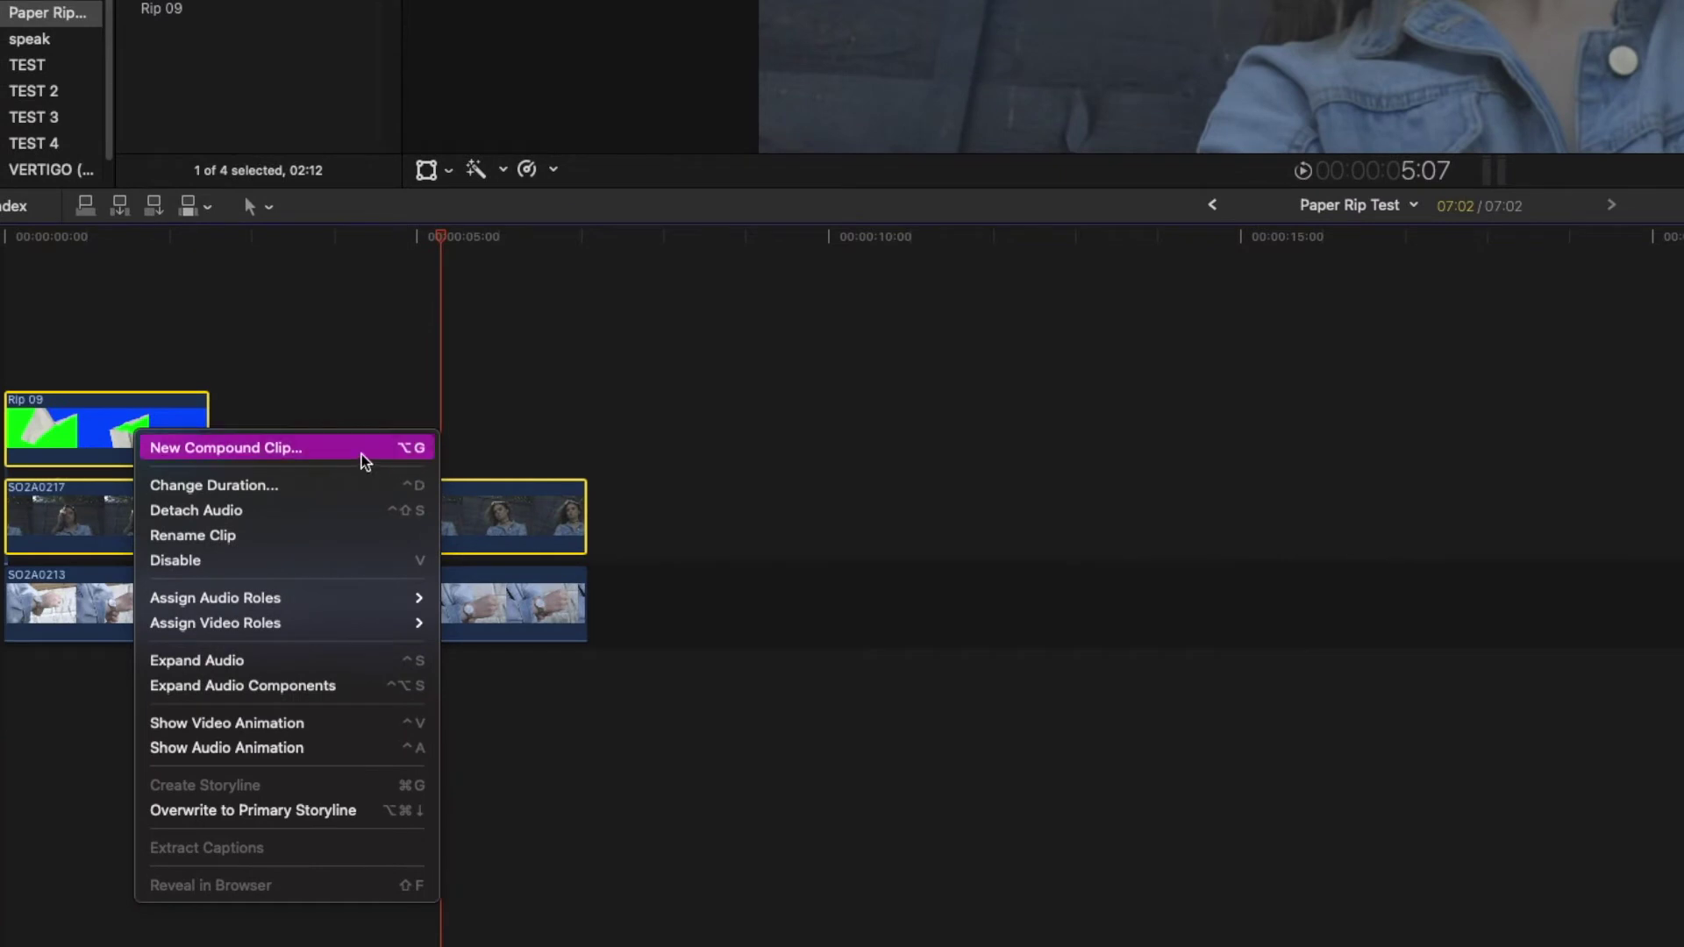
click(361, 454)
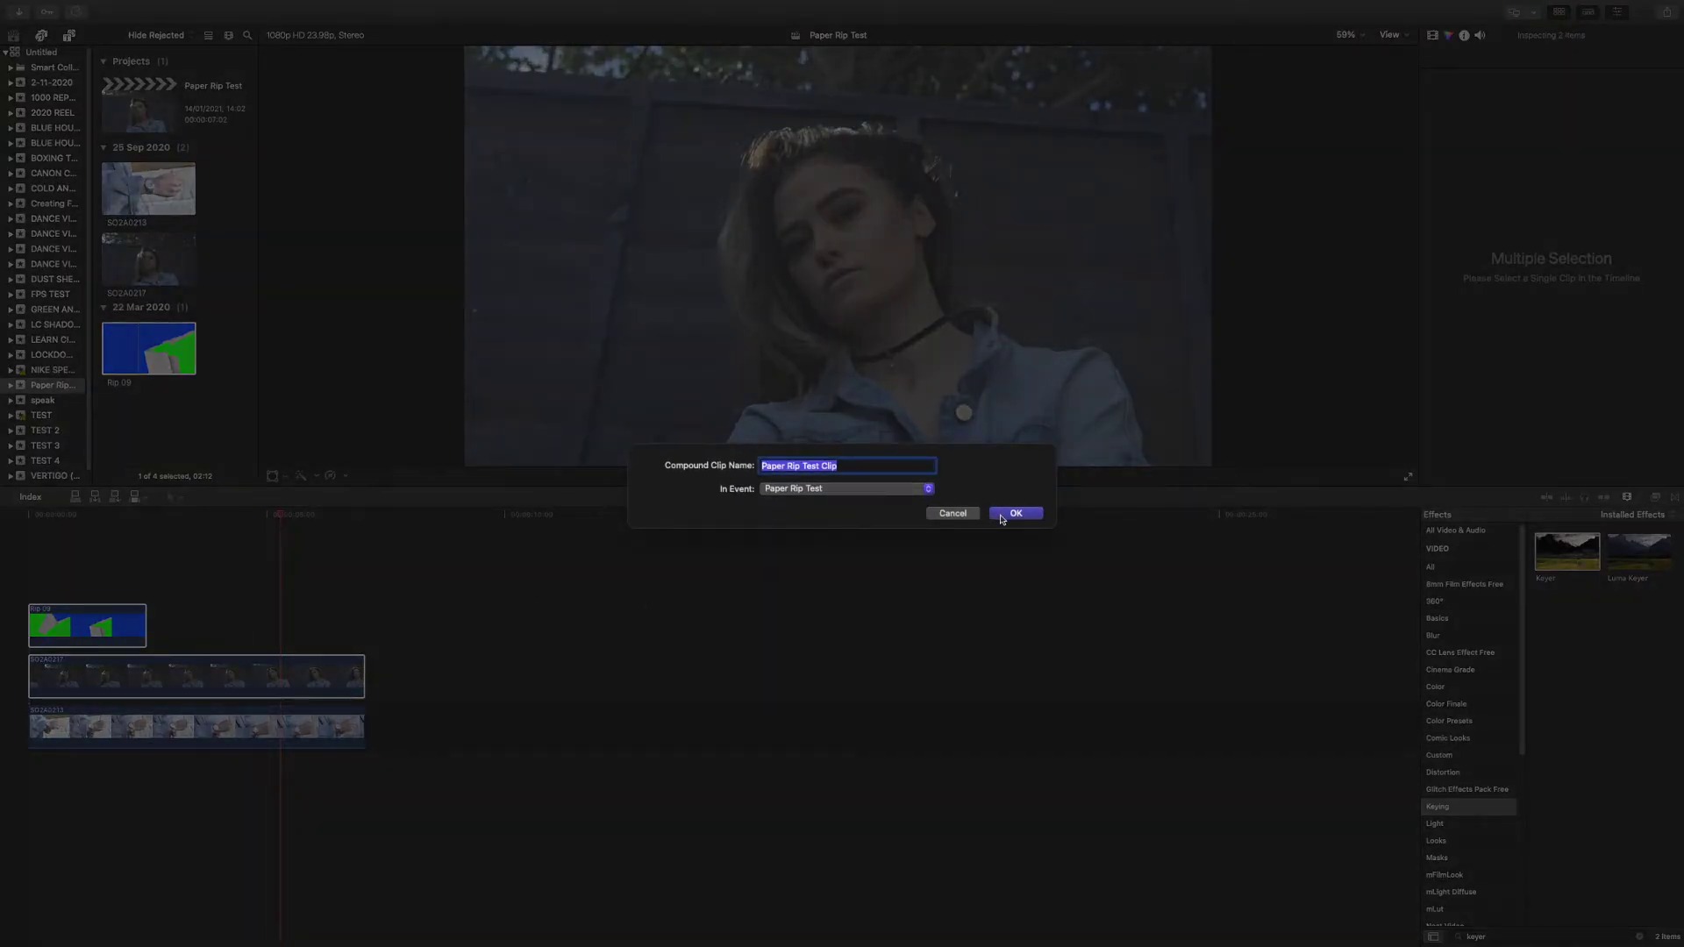
click(1001, 515)
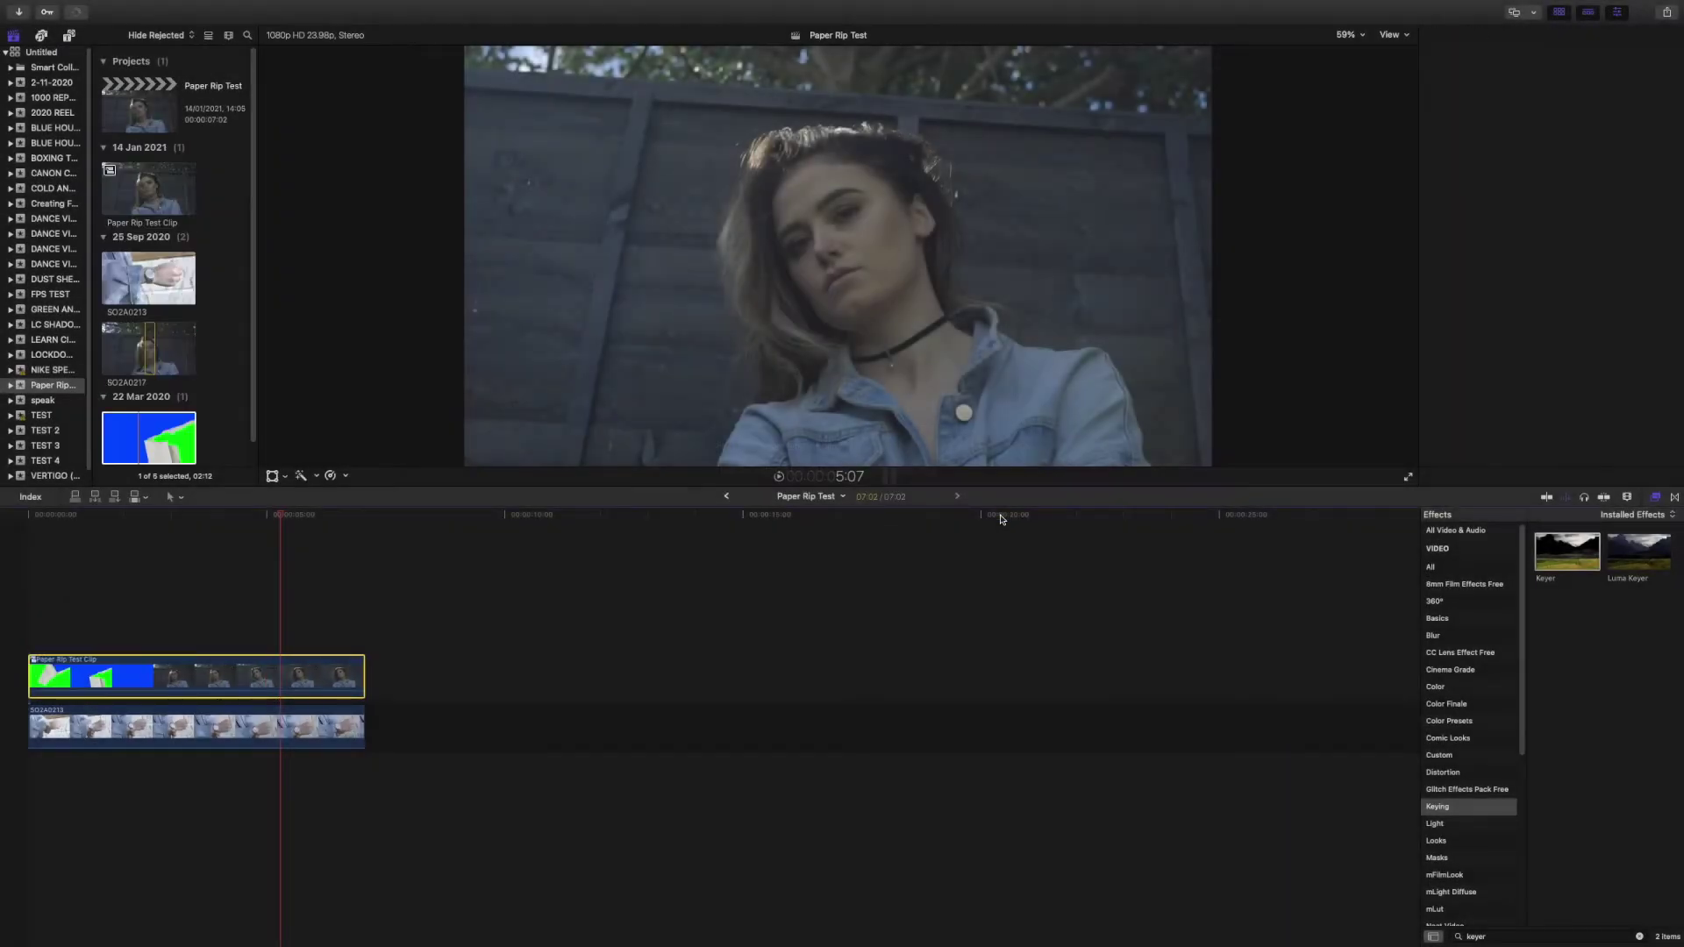
double_click(191, 667)
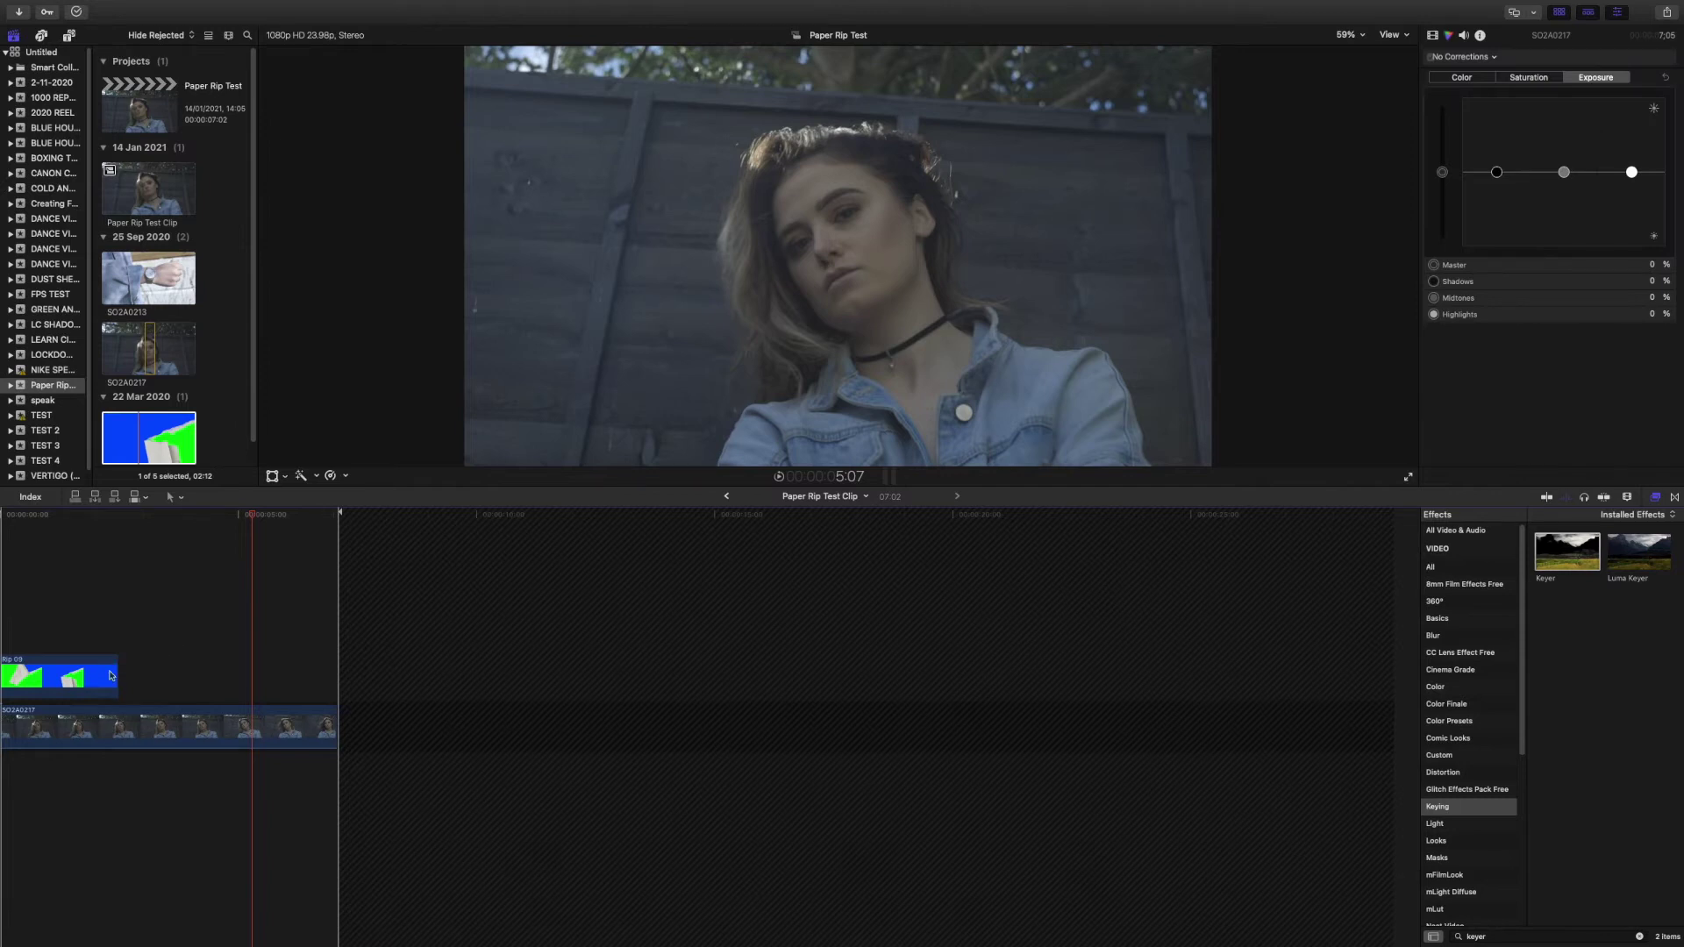
click(60, 677)
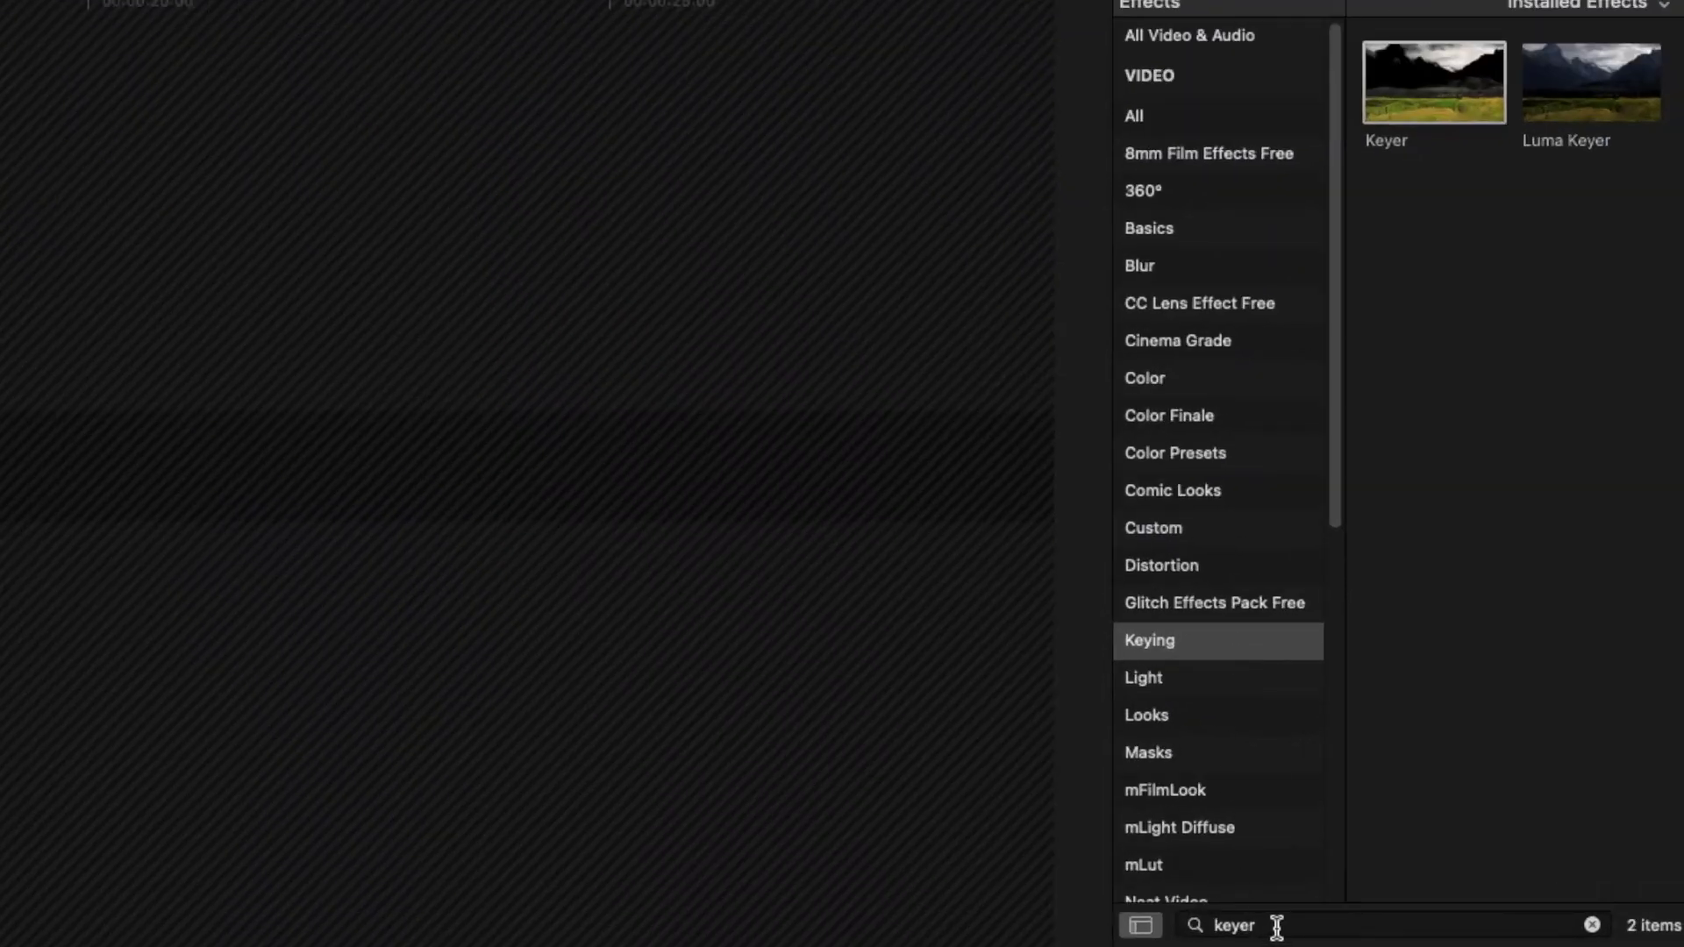
Step: Drop the Keyer effect from the keyer search results onto Rip 09 and scrub near its start
click(1262, 928)
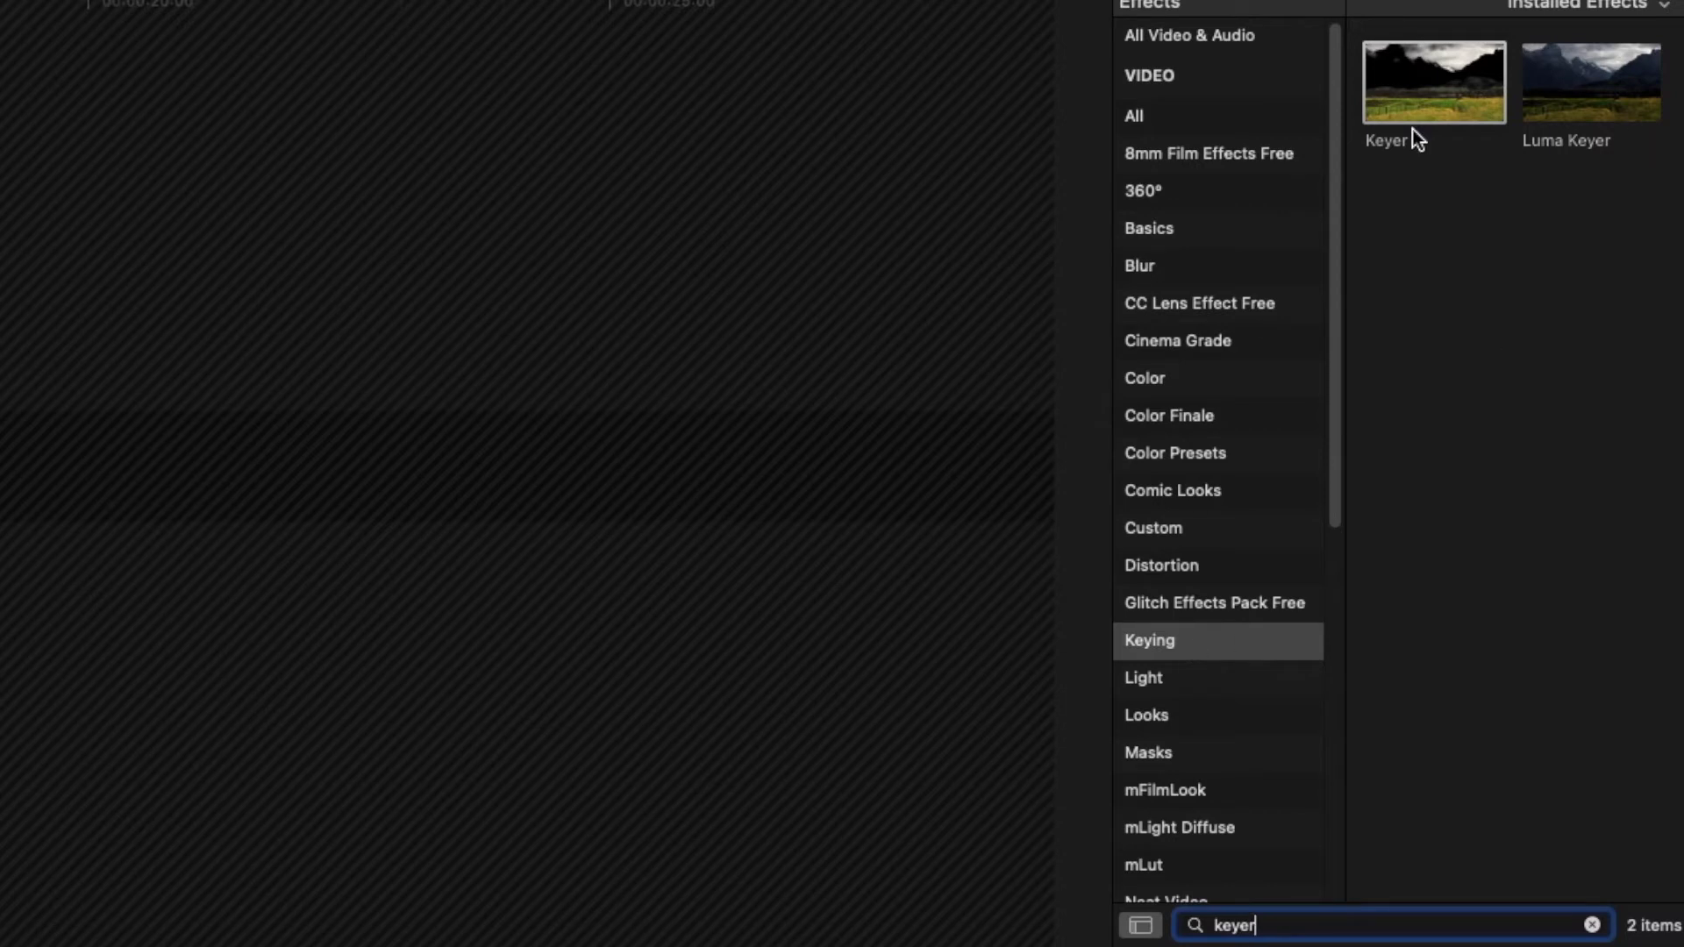
drag(1412, 92, 45, 673)
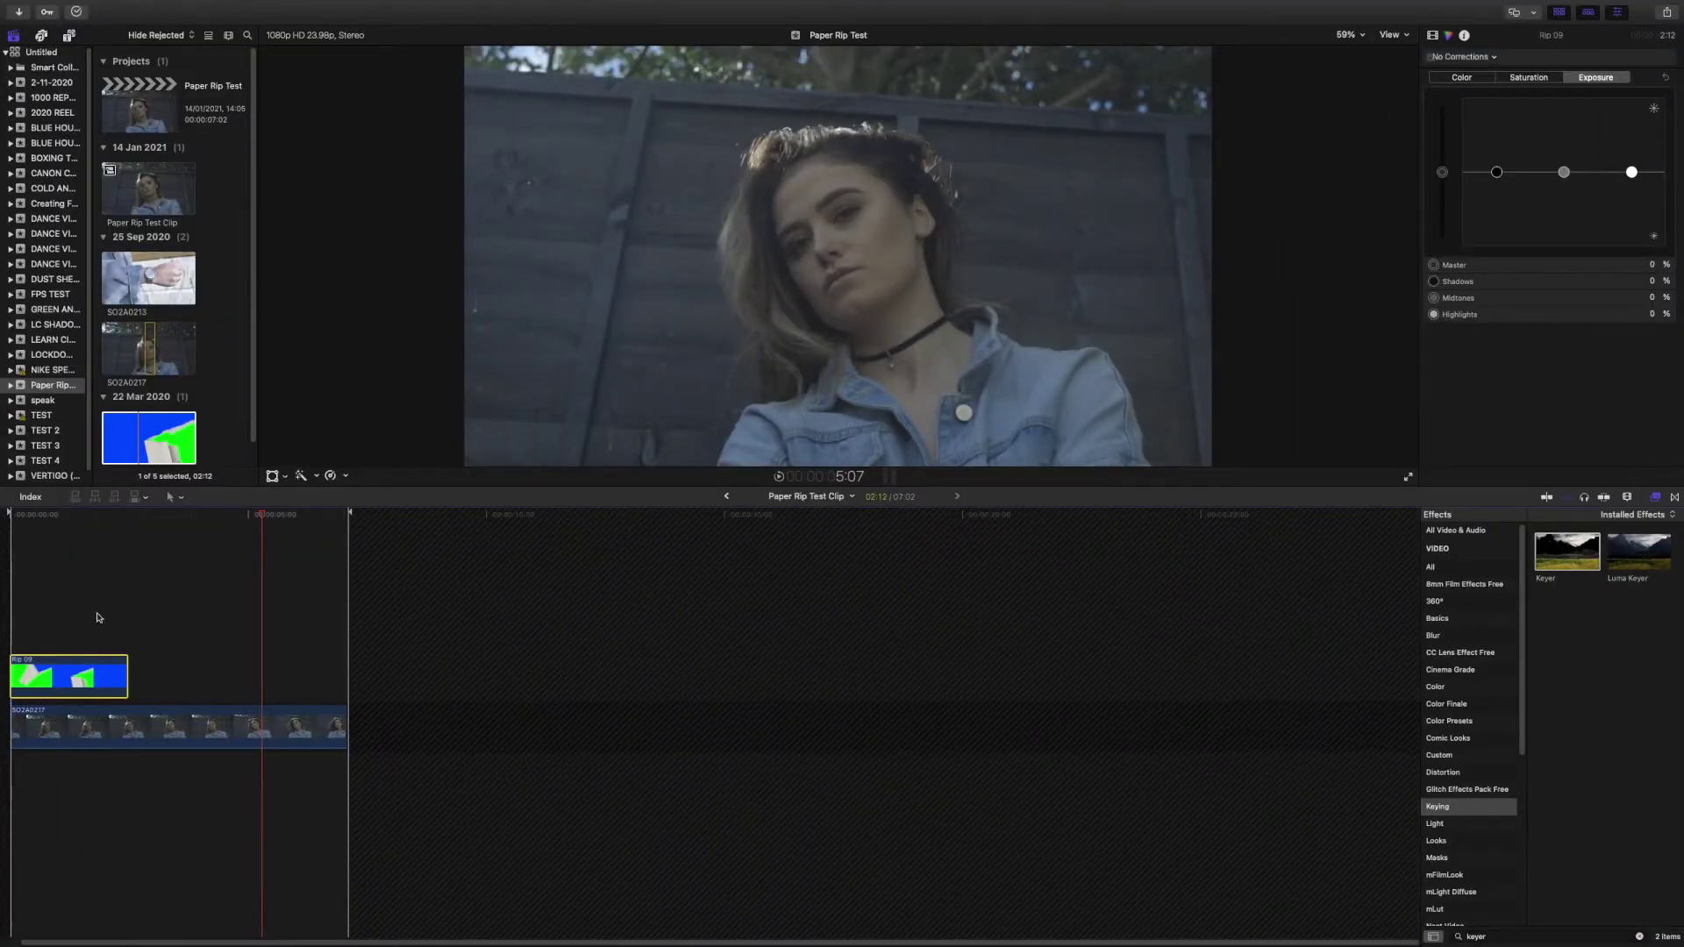
mouse_move(123, 514)
mouse_down()
mouse_move(37, 512)
mouse_move(94, 526)
mouse_up()
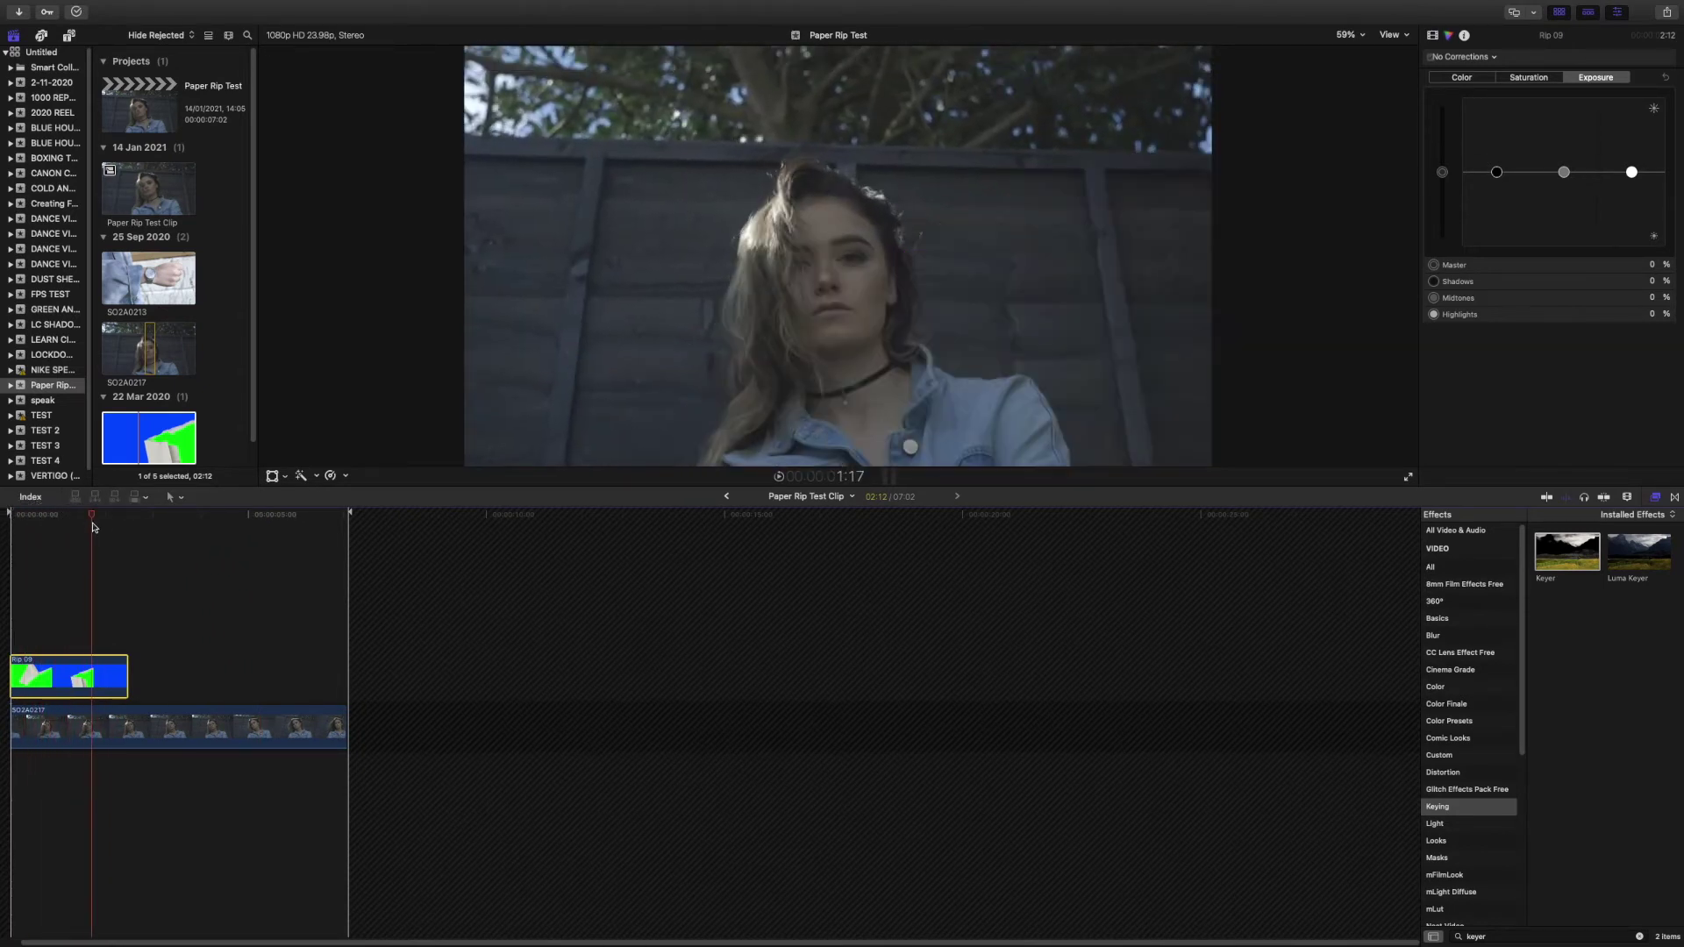
Step: Back in the main project, apply Keyer to Paper Rip Test Clip and preview the keyed result
click(727, 498)
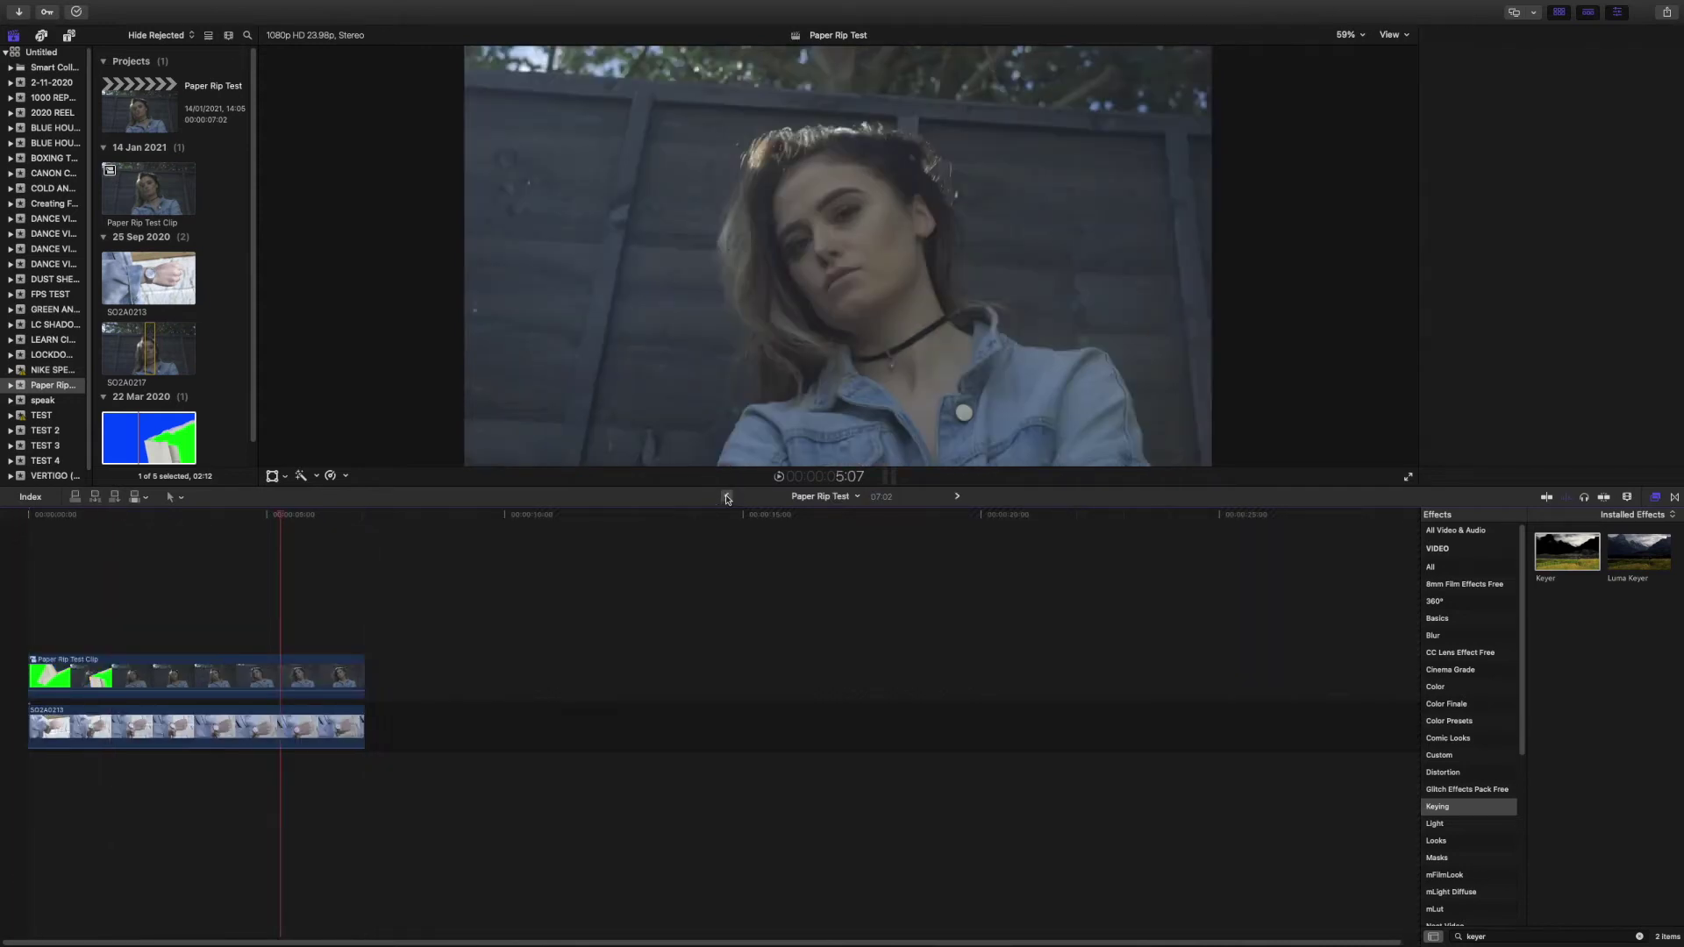
click(163, 670)
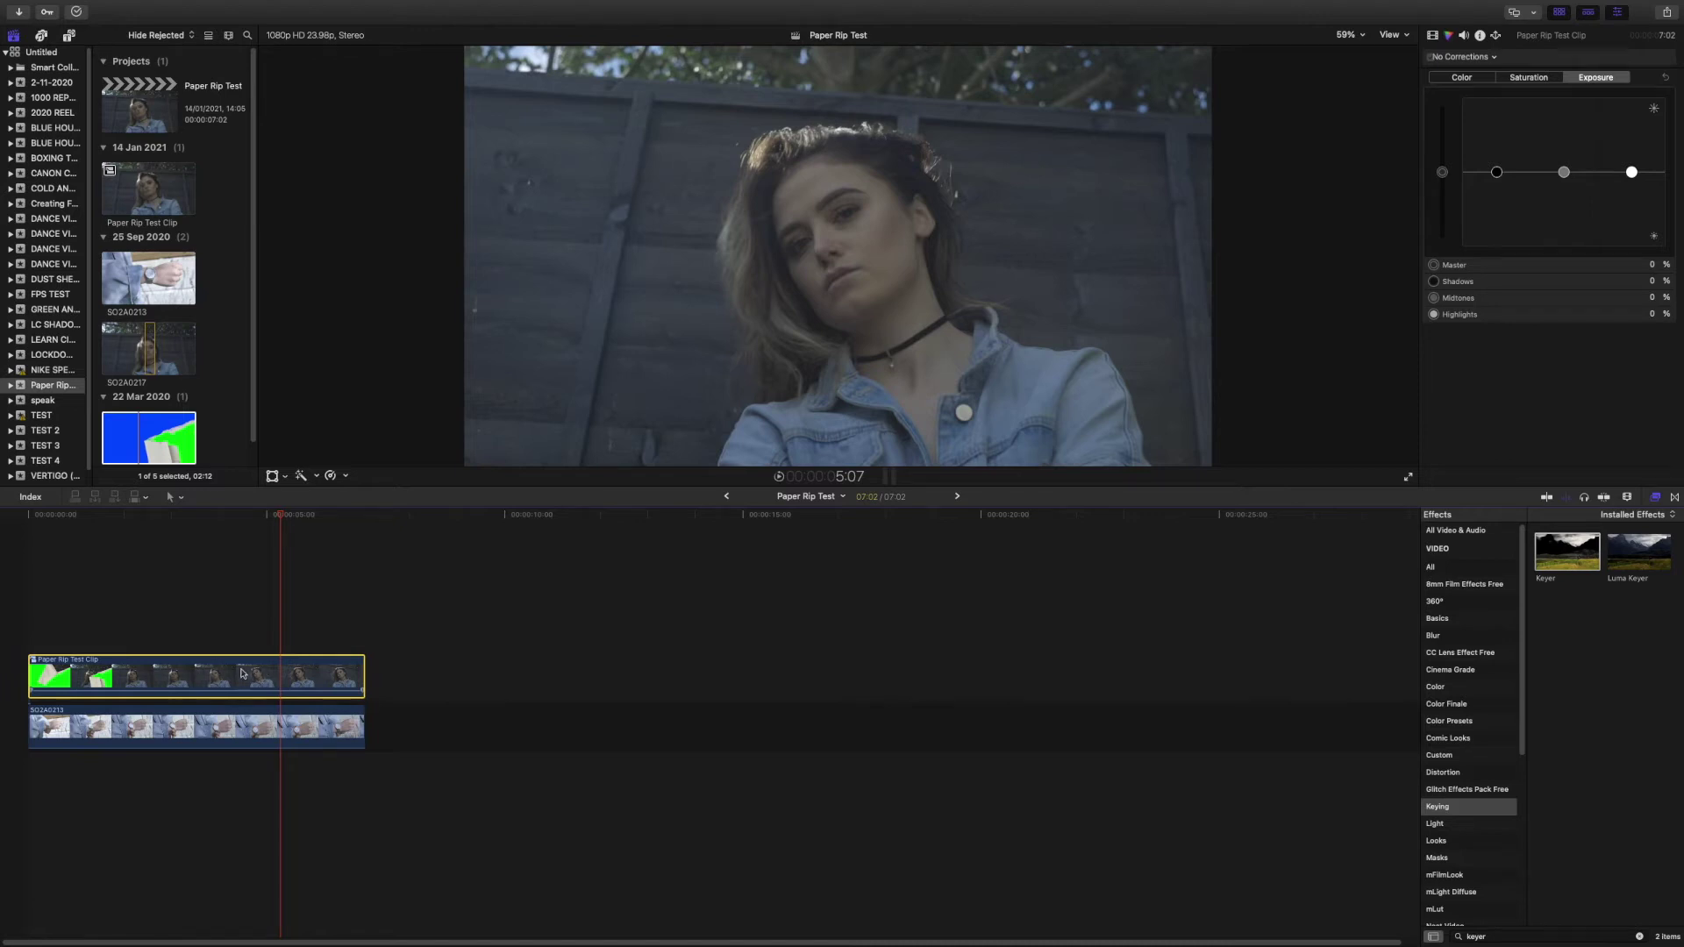
drag(1567, 552, 327, 673)
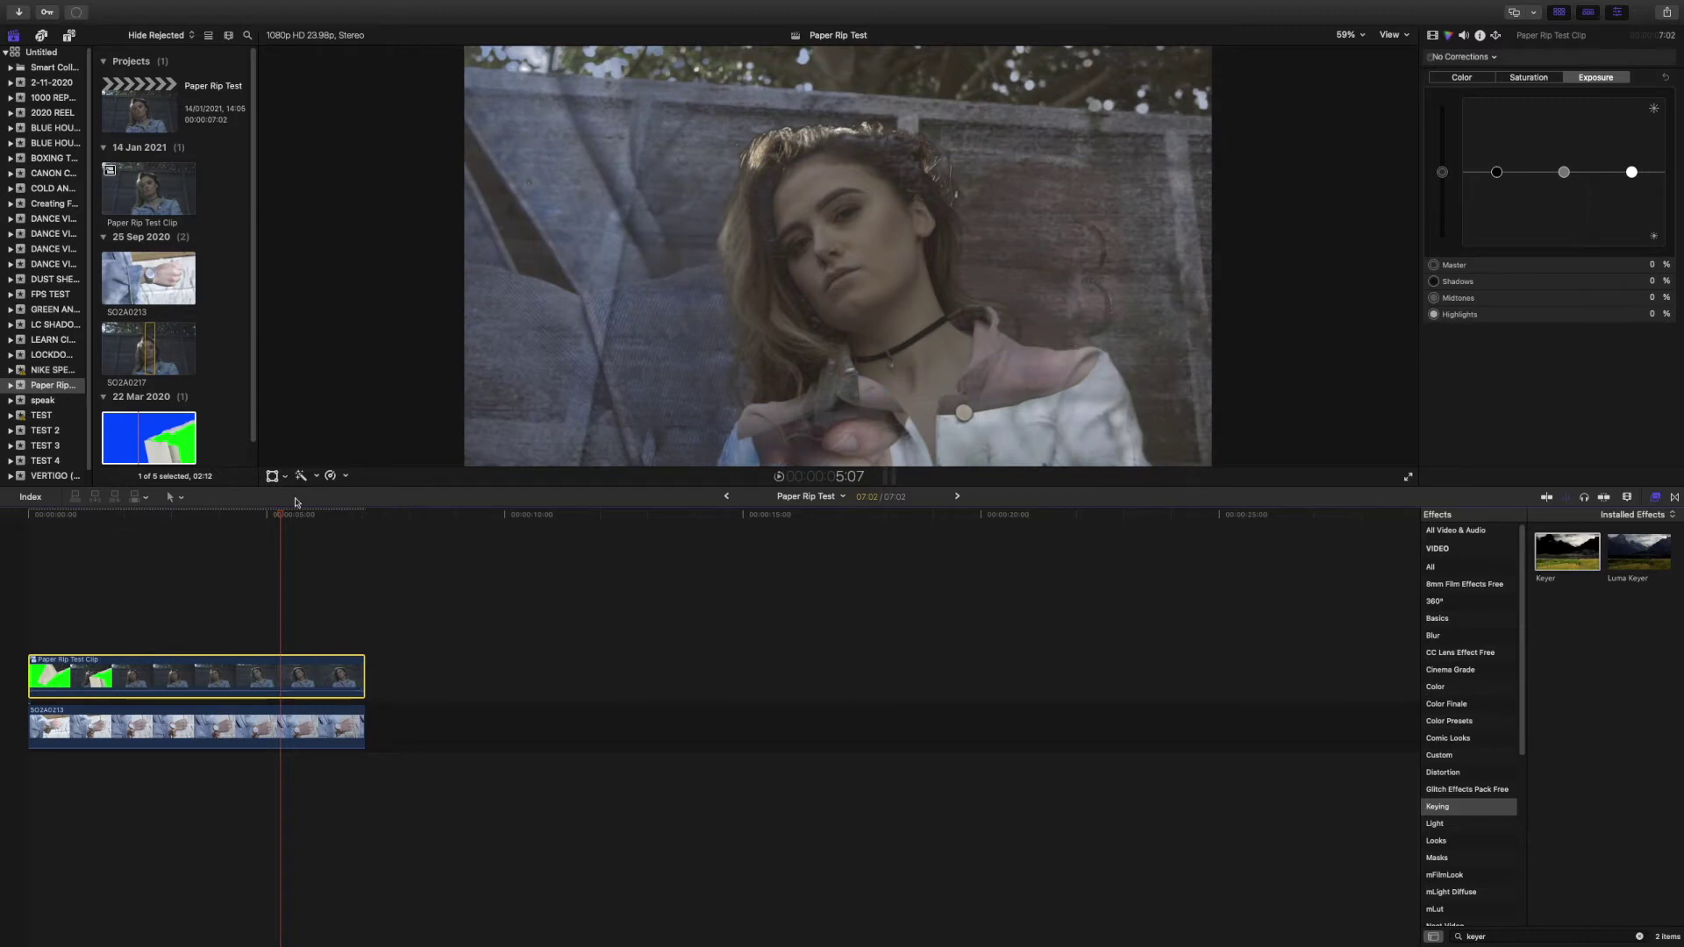
drag(279, 516, 188, 518)
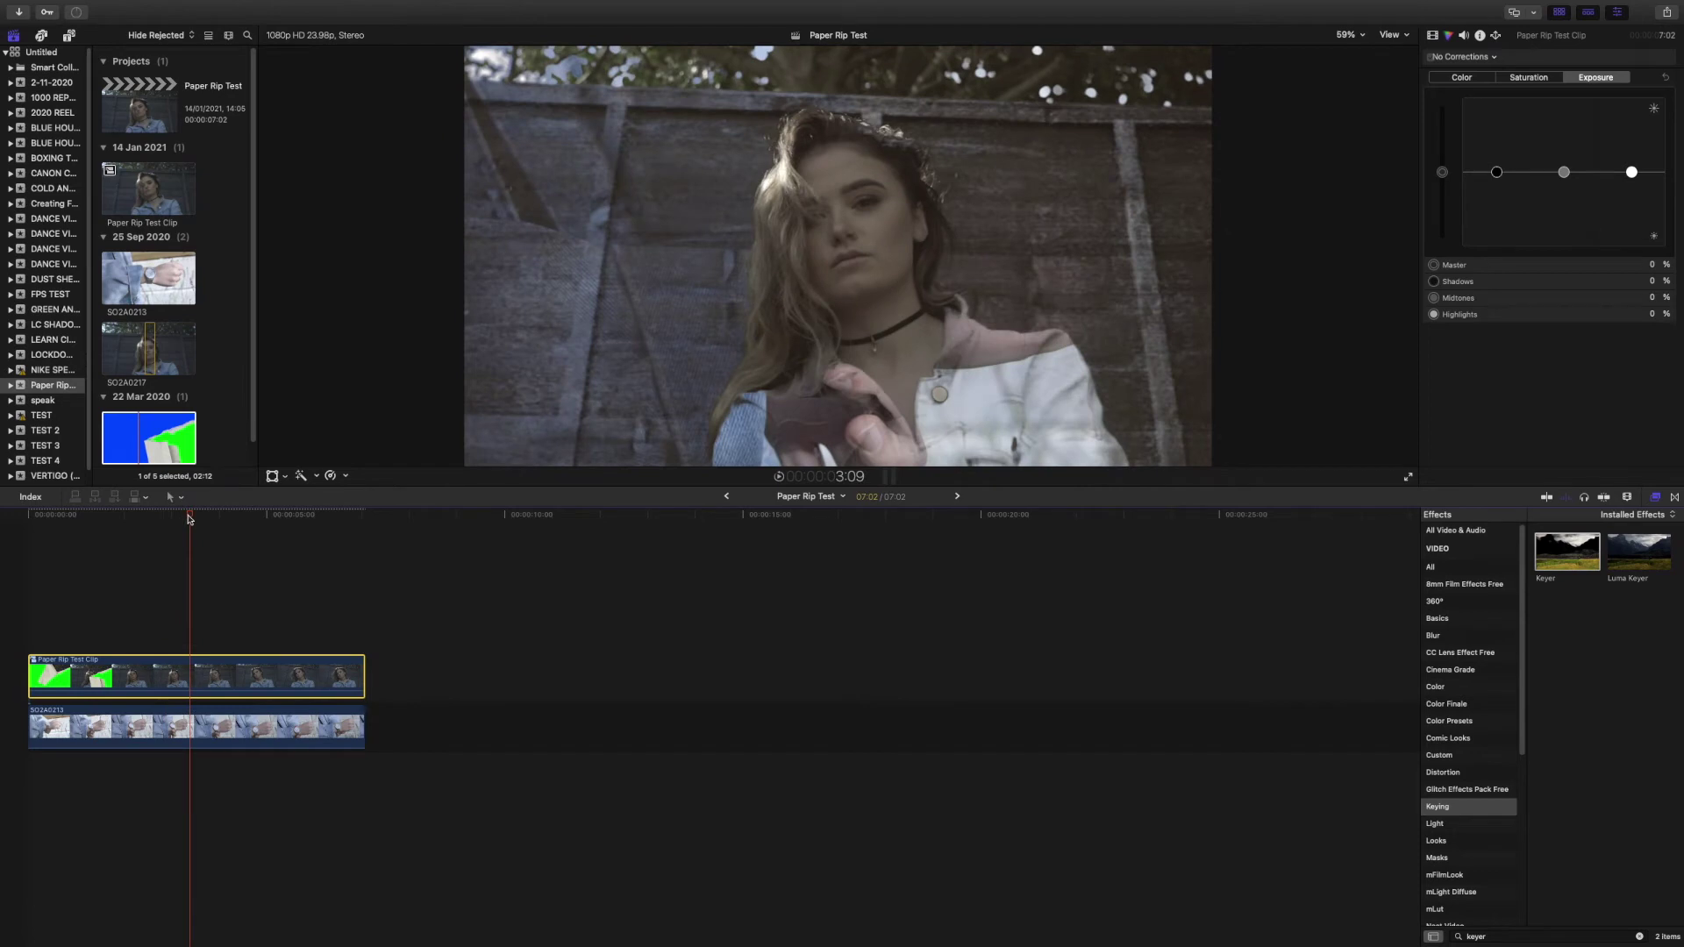
key(s)
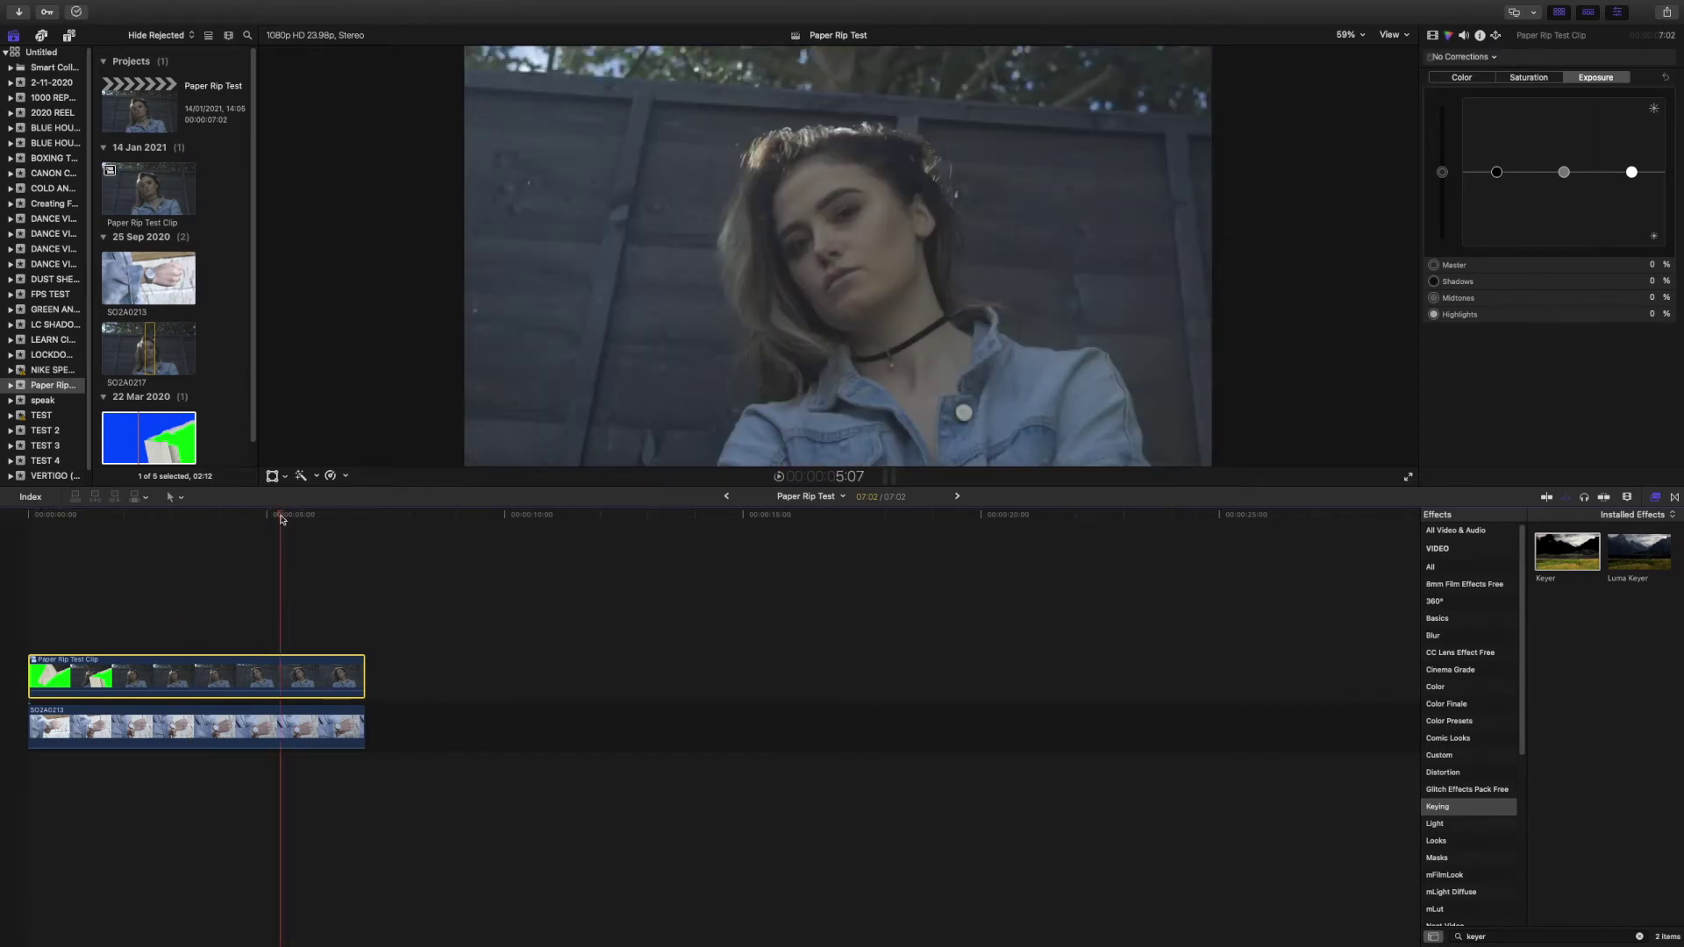
drag(282, 519, 69, 526)
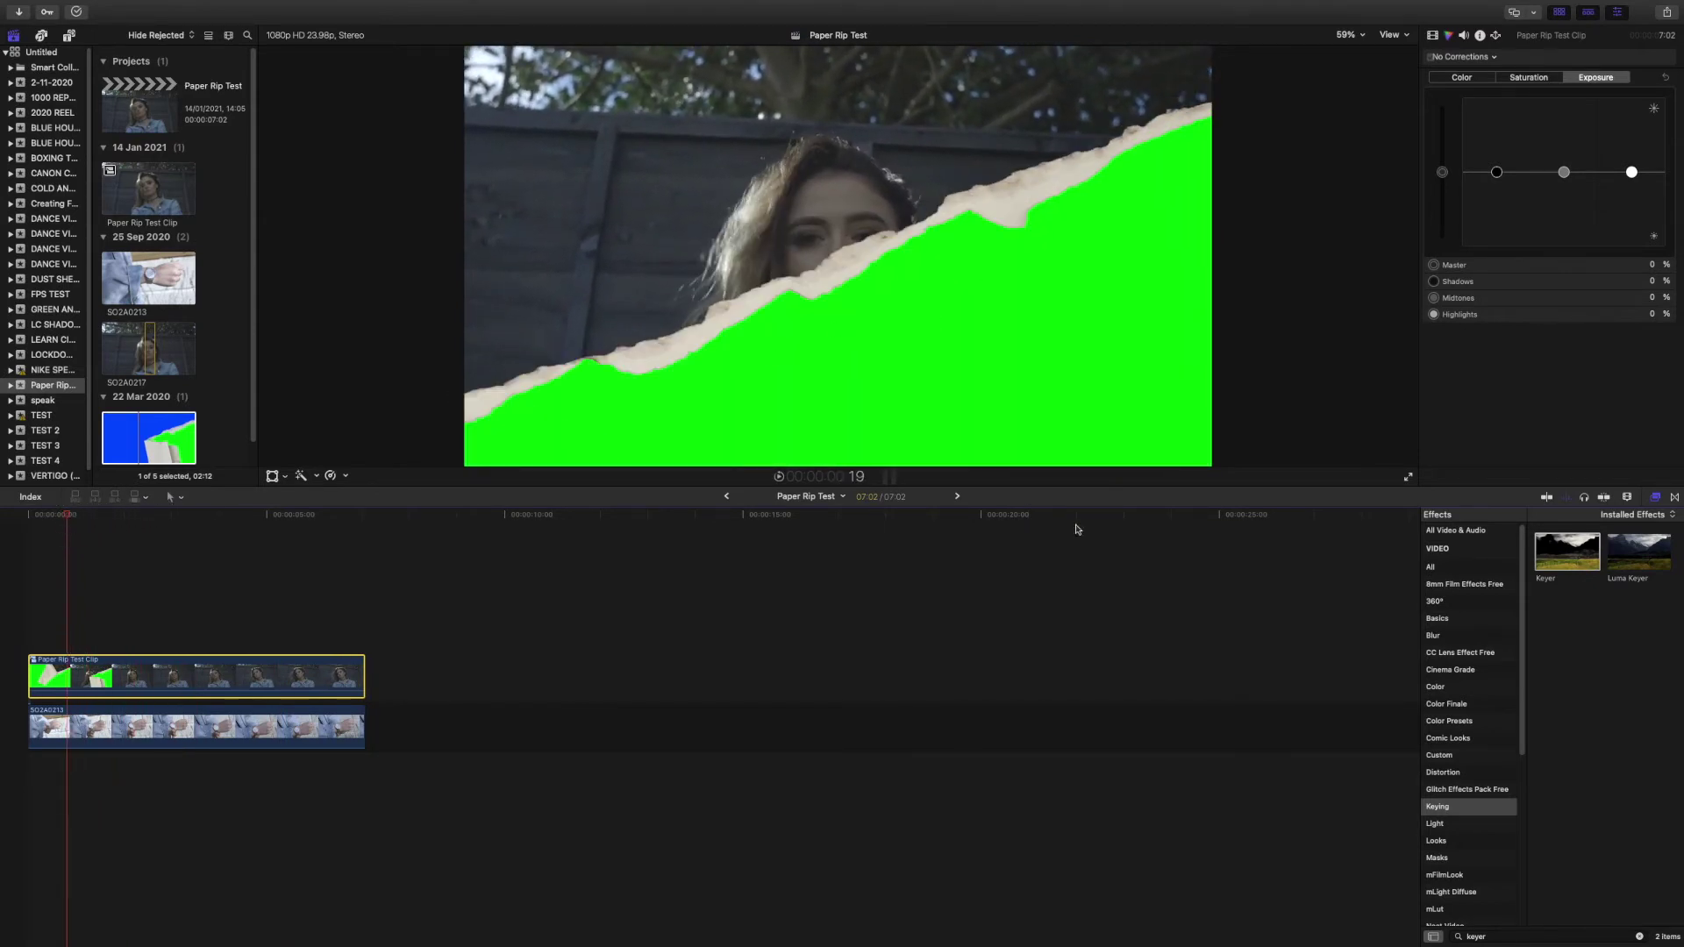
drag(1565, 552, 97, 666)
drag(88, 520, 212, 515)
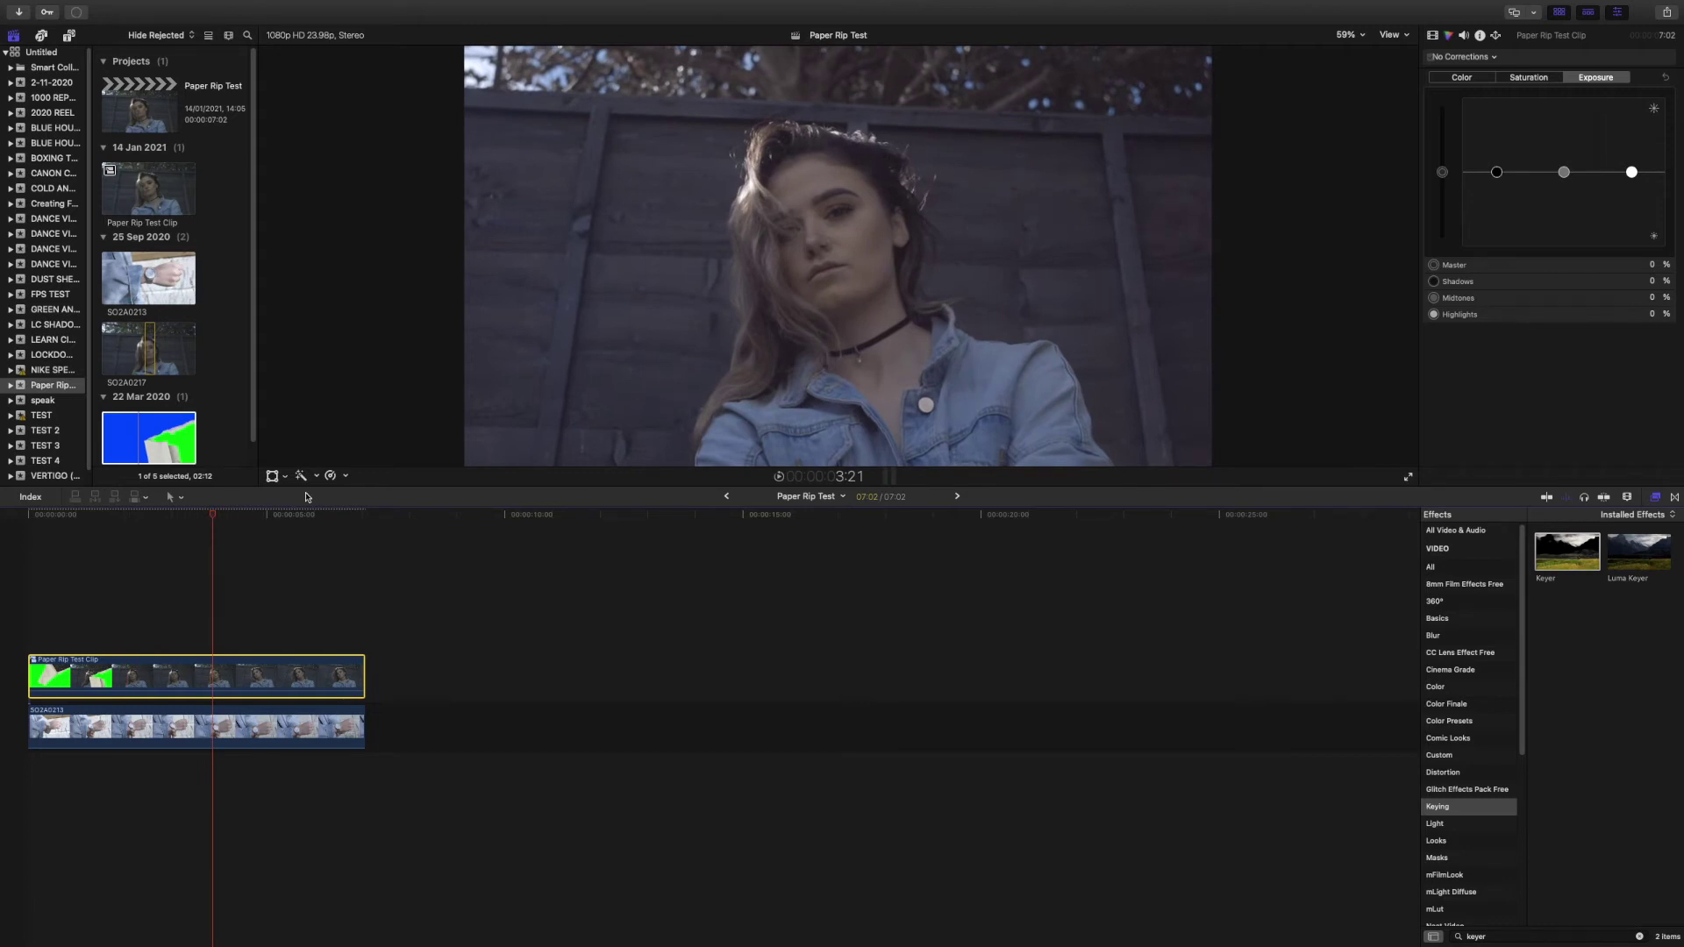
click(125, 202)
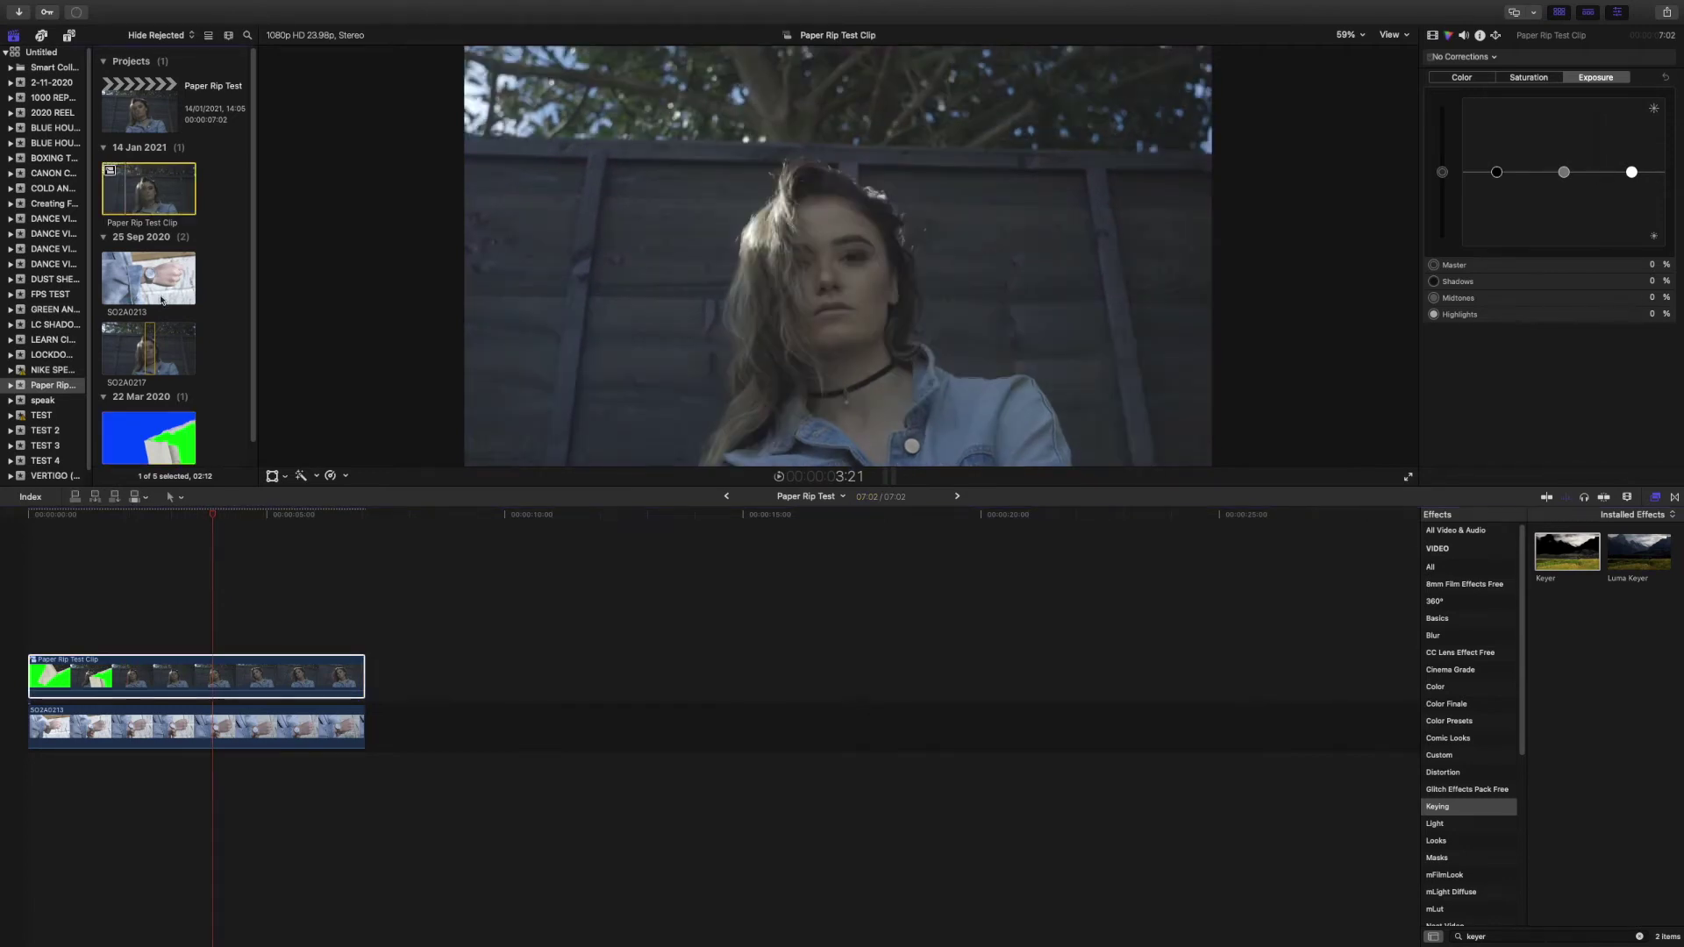
drag(150, 349, 282, 624)
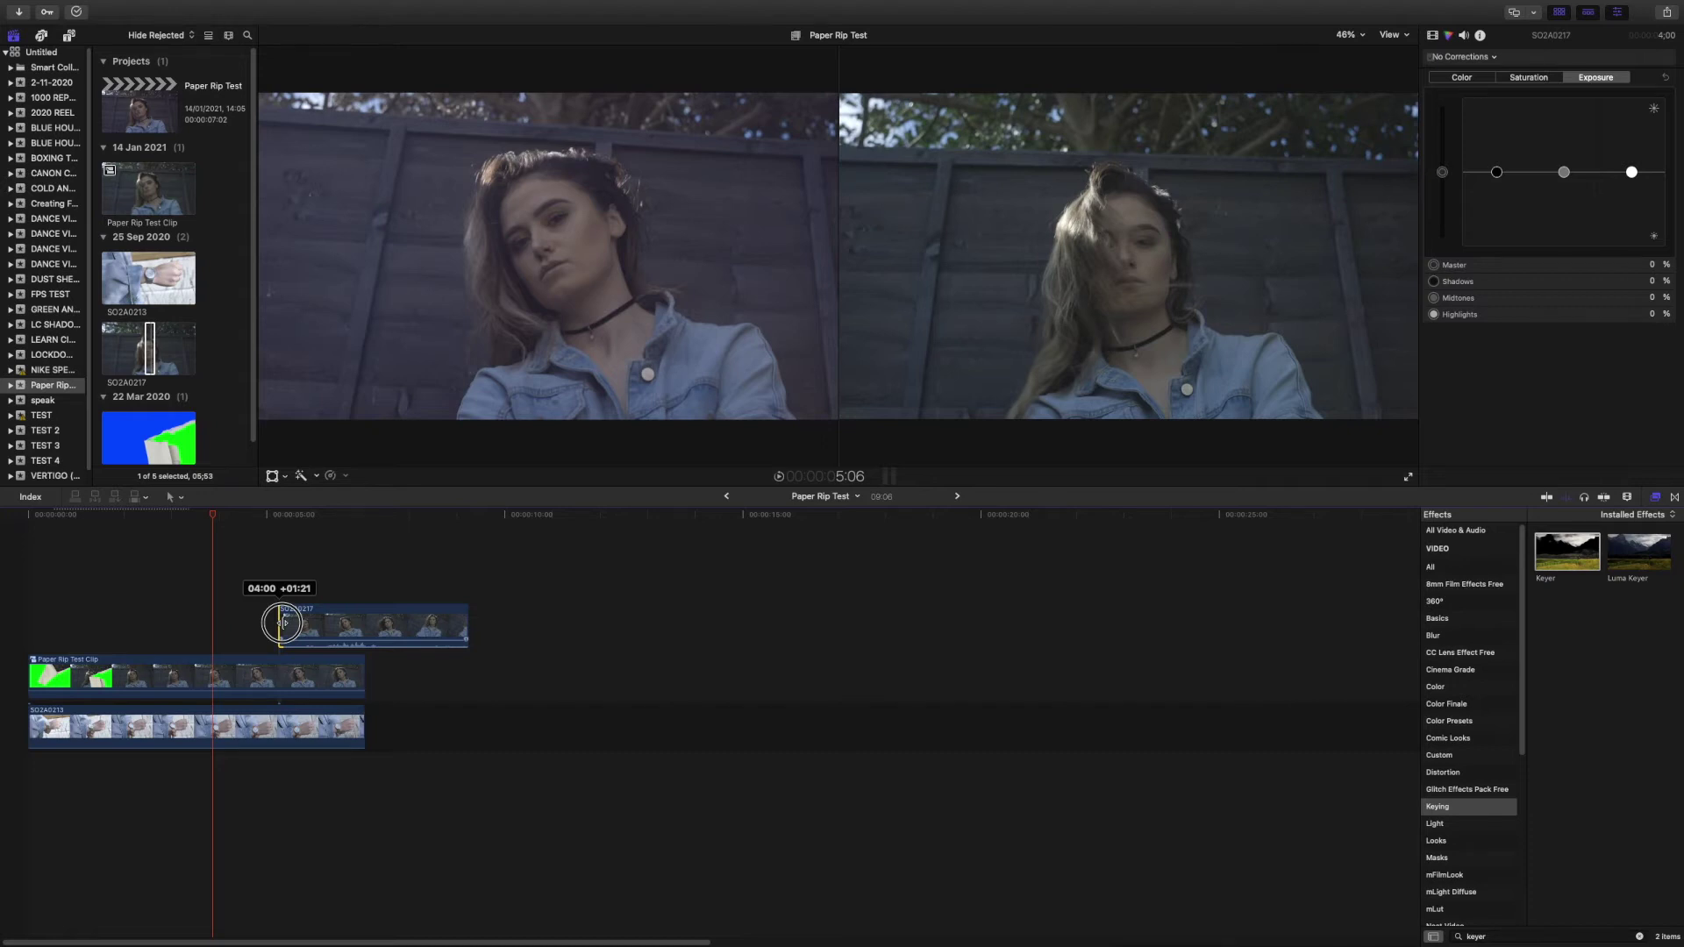
drag(282, 624, 281, 623)
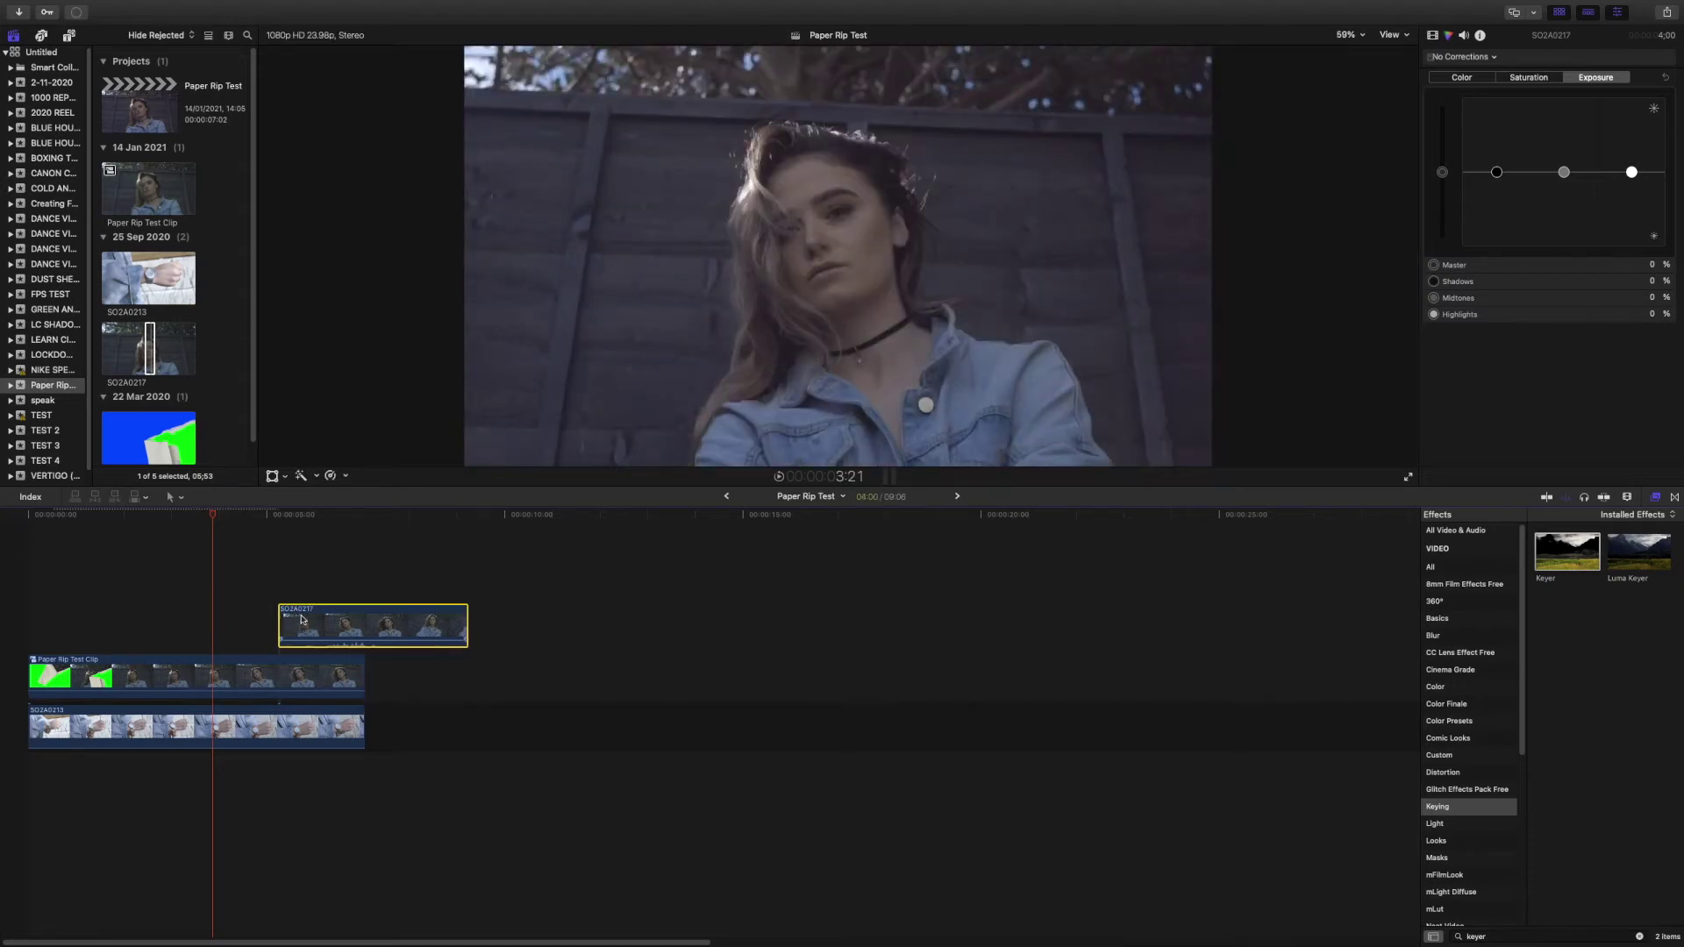
key(Delete)
key(super+6)
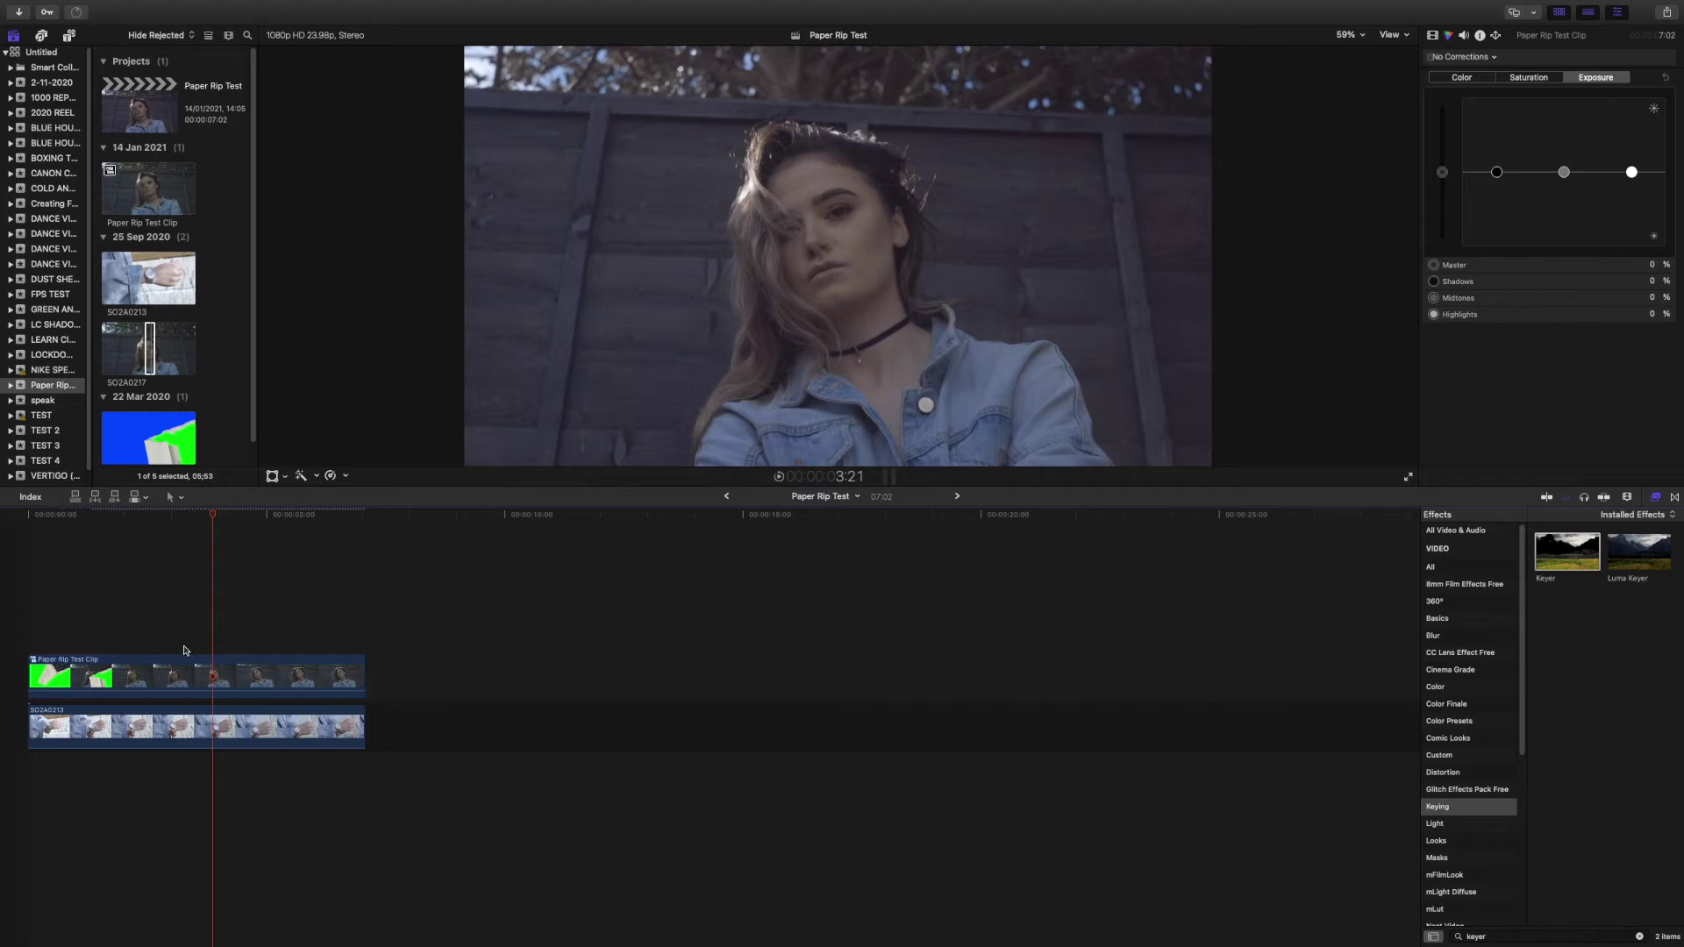
Step: Select Paper Rip Test Clip and drop the Keyer's Spill Level to 0% in the Video Inspector
click(152, 675)
click(151, 675)
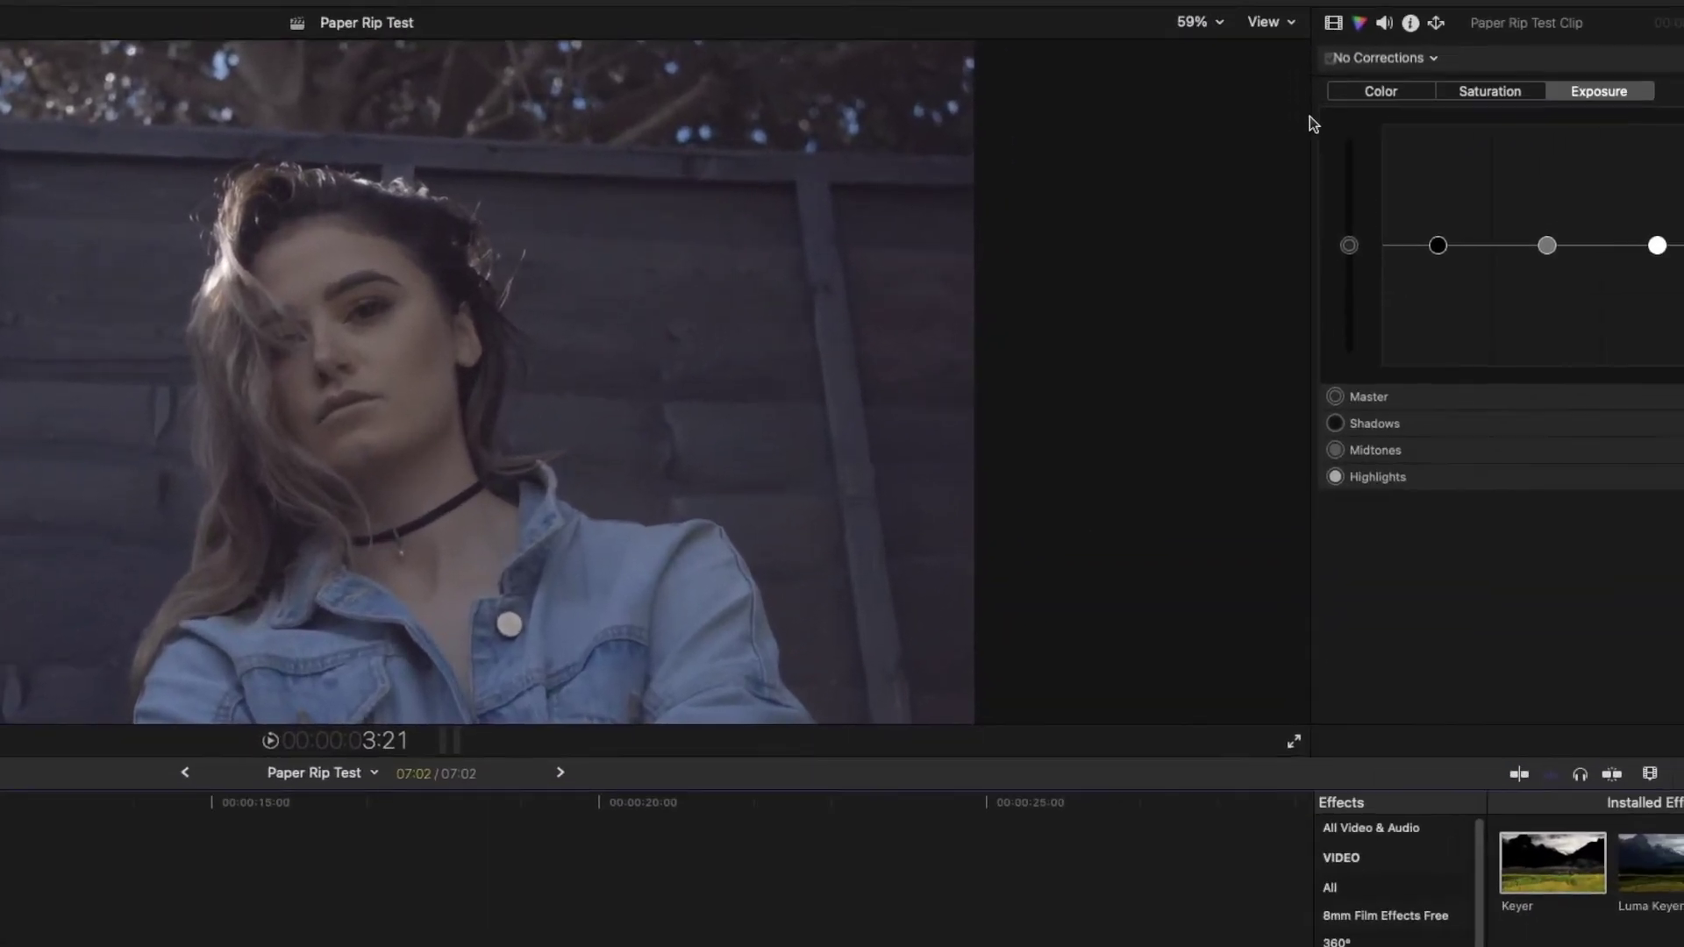
click(1432, 35)
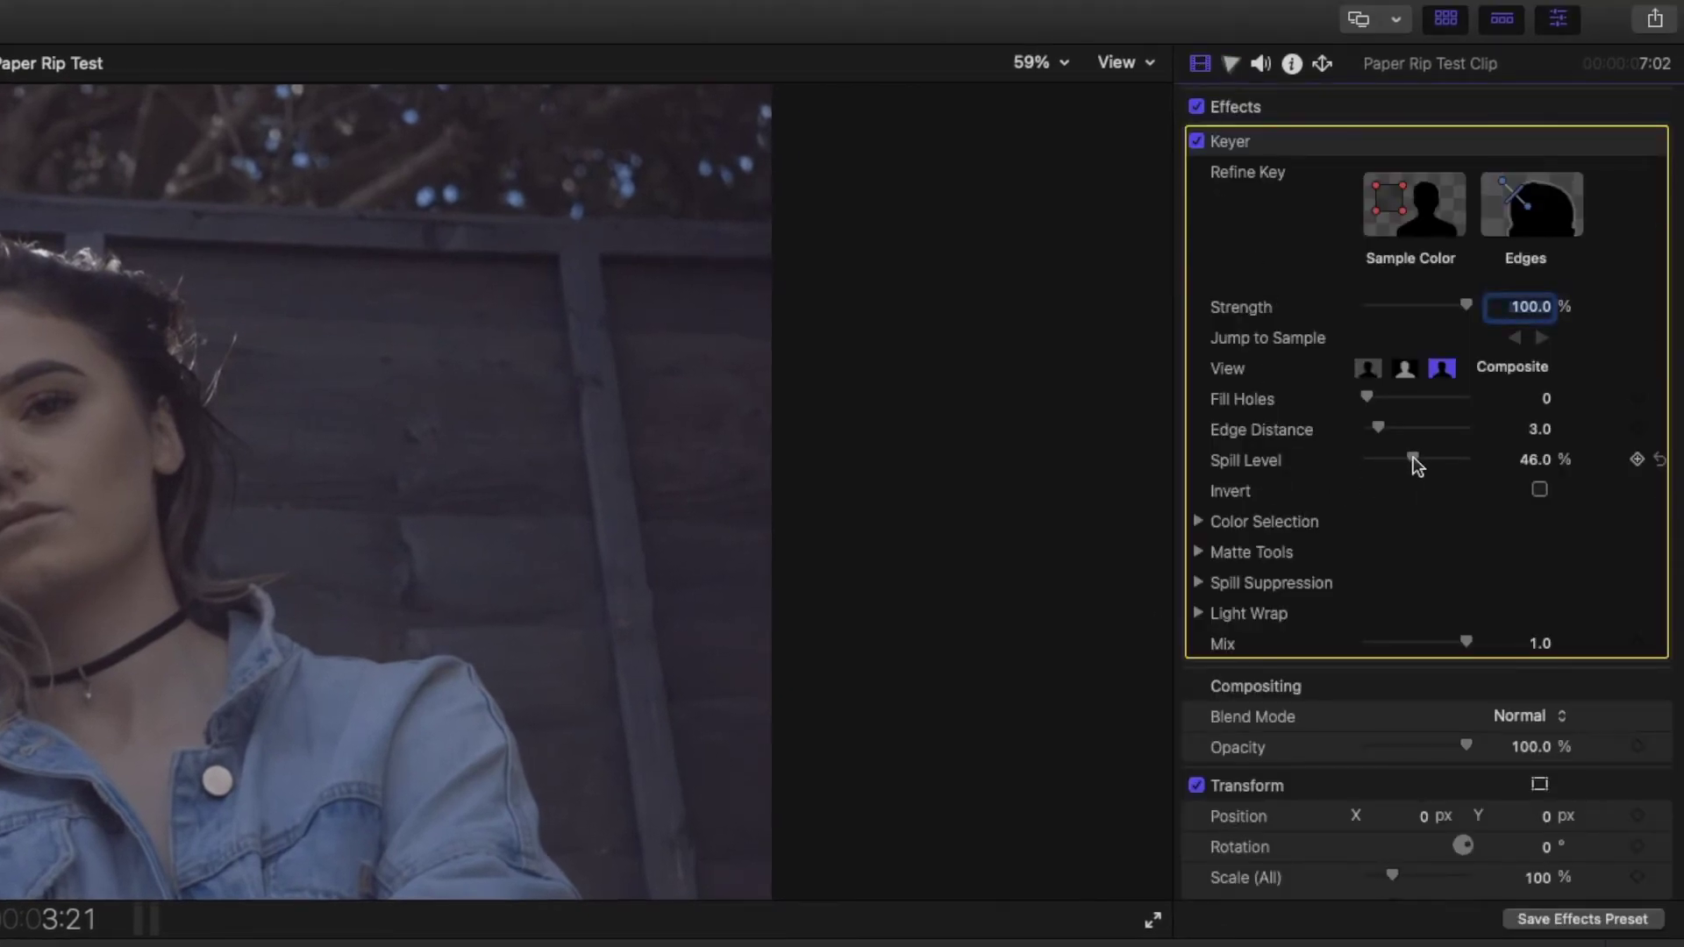
drag(1413, 462, 1351, 465)
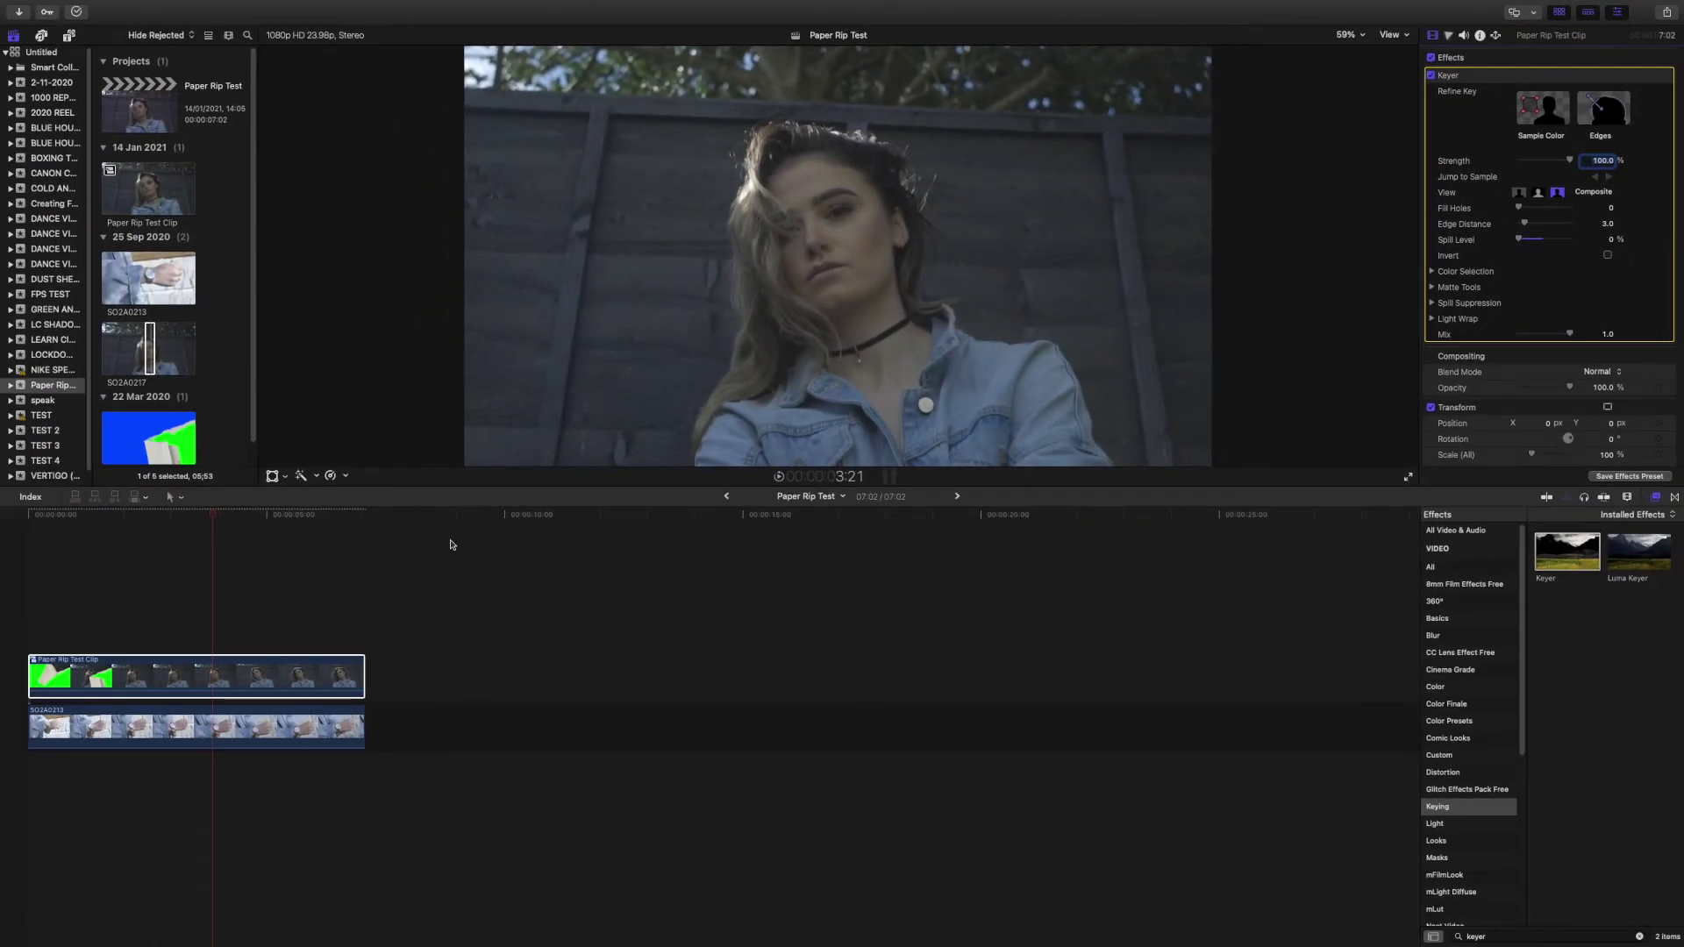
drag(142, 519, 69, 515)
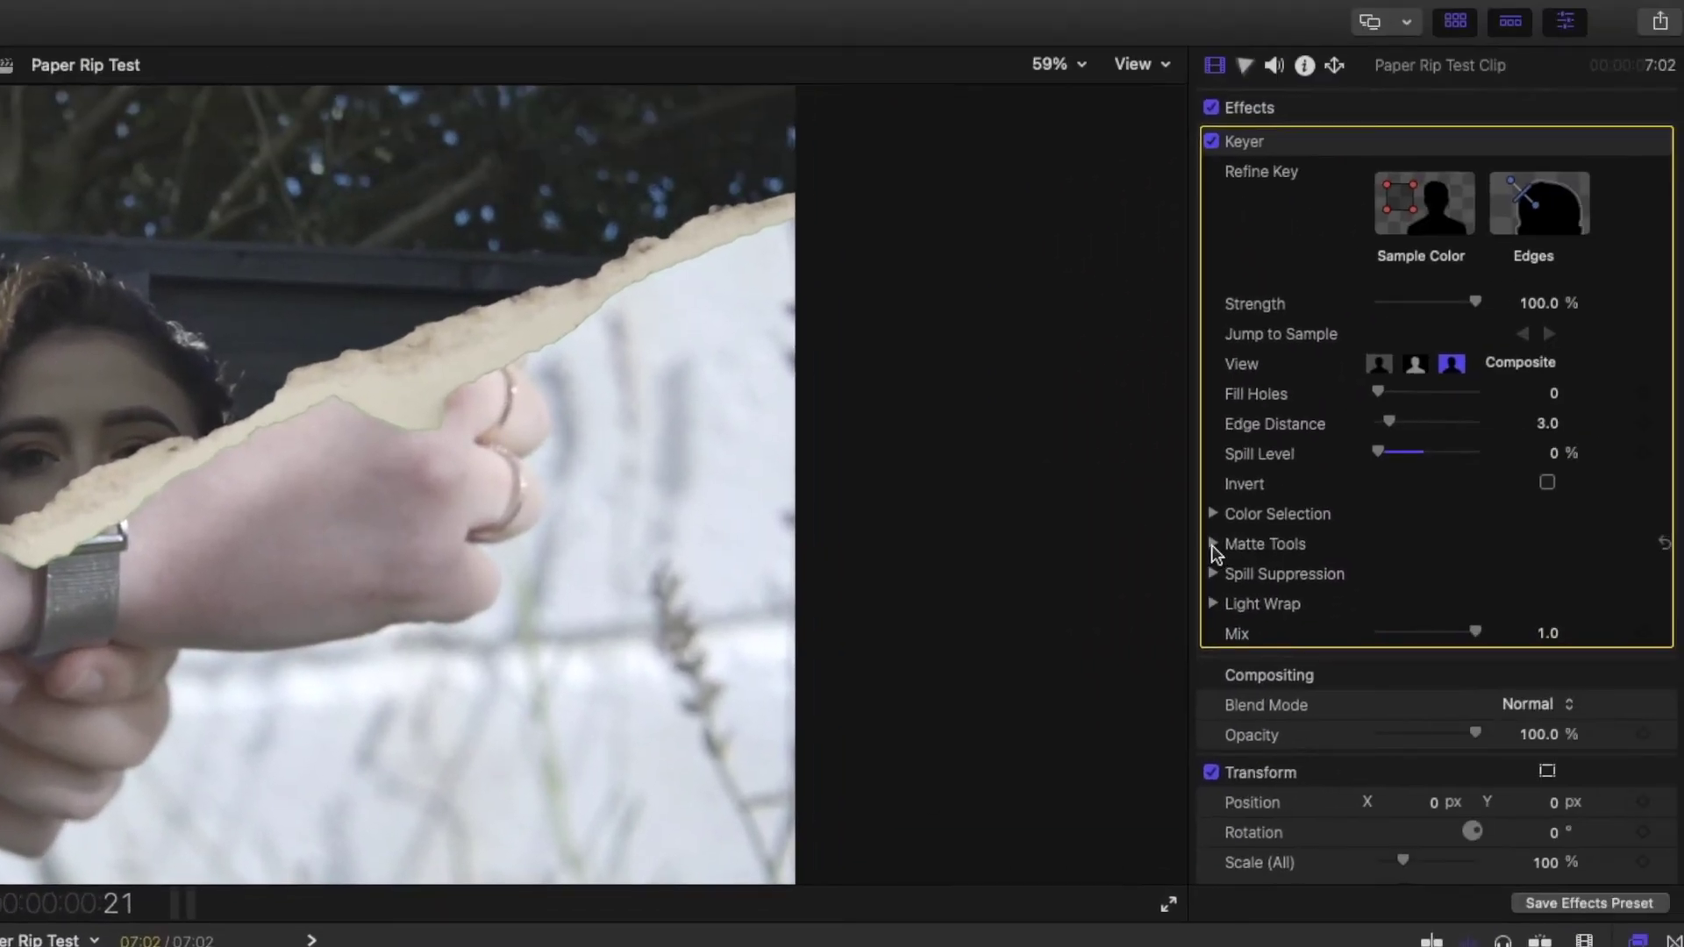
Step: Expand Matte Tools and tune the Levels black, midpoint and white handles for a clean matte
click(1212, 545)
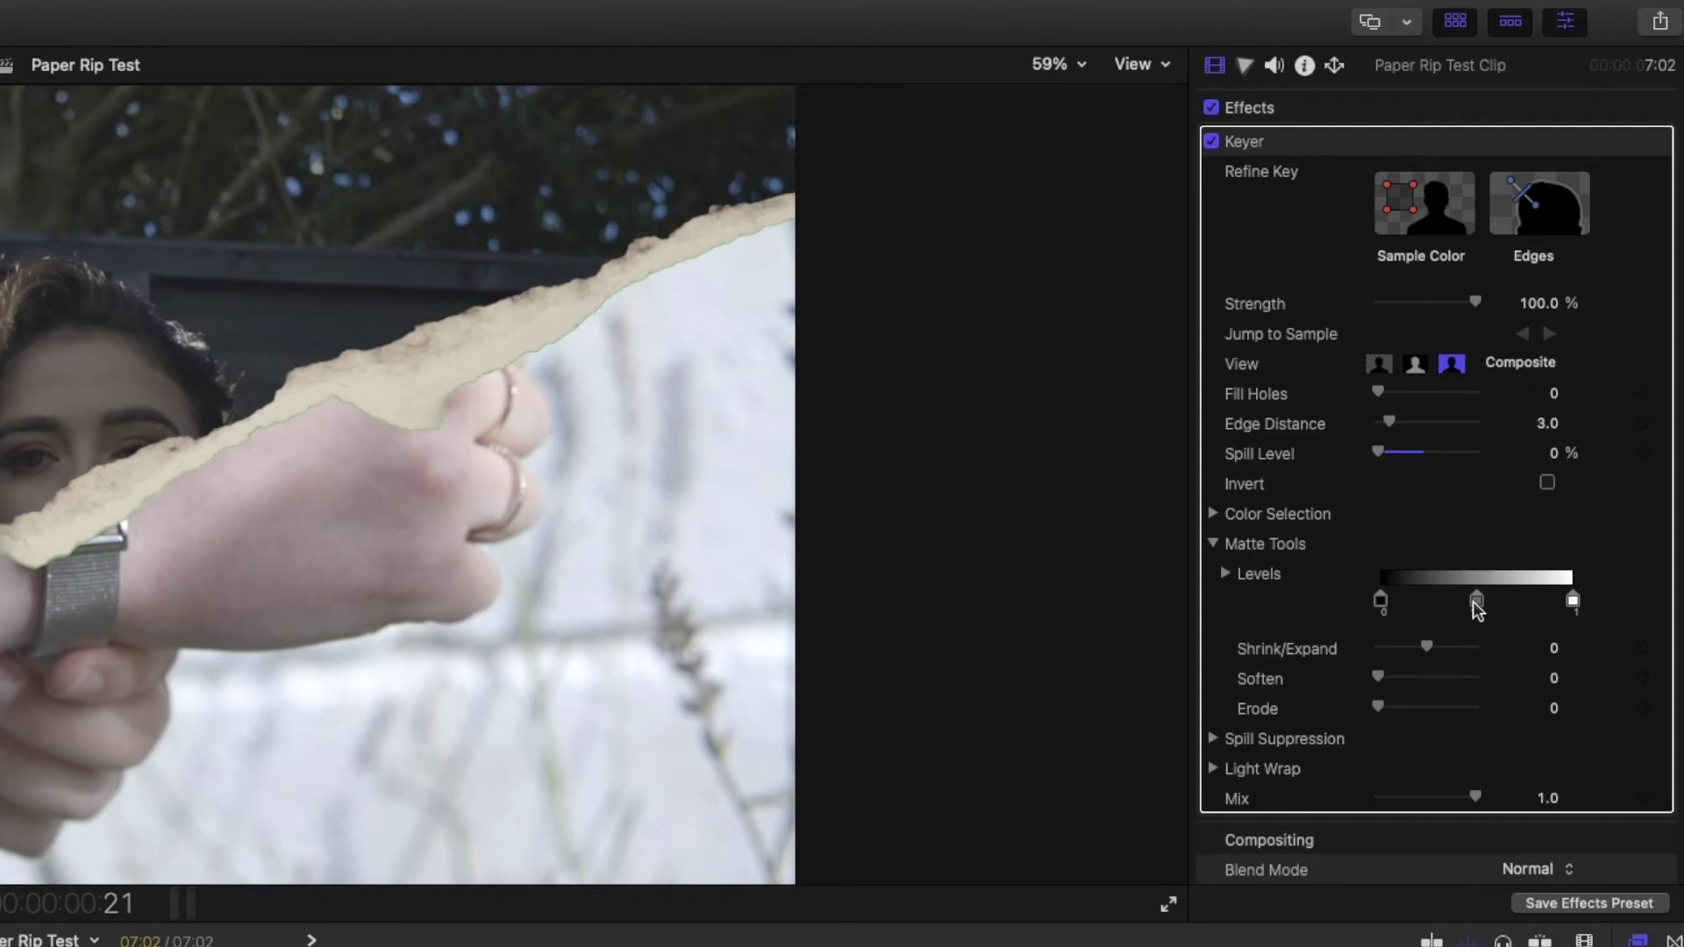
drag(1476, 602, 1545, 605)
drag(1381, 601, 1583, 604)
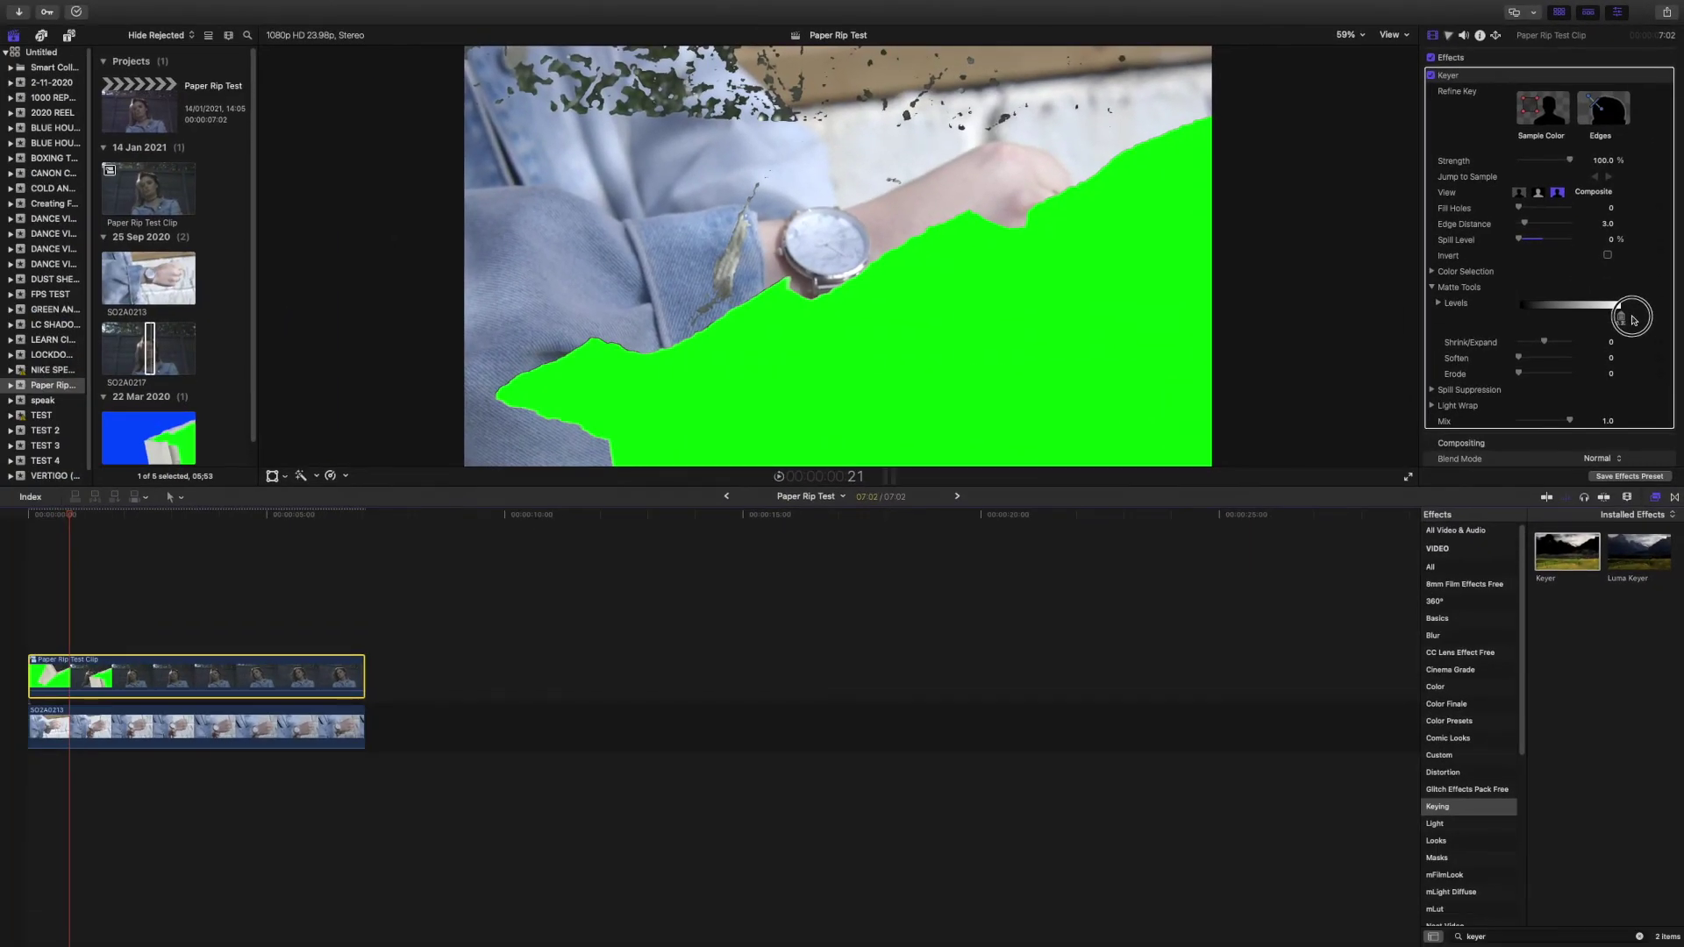
drag(1624, 316, 1619, 317)
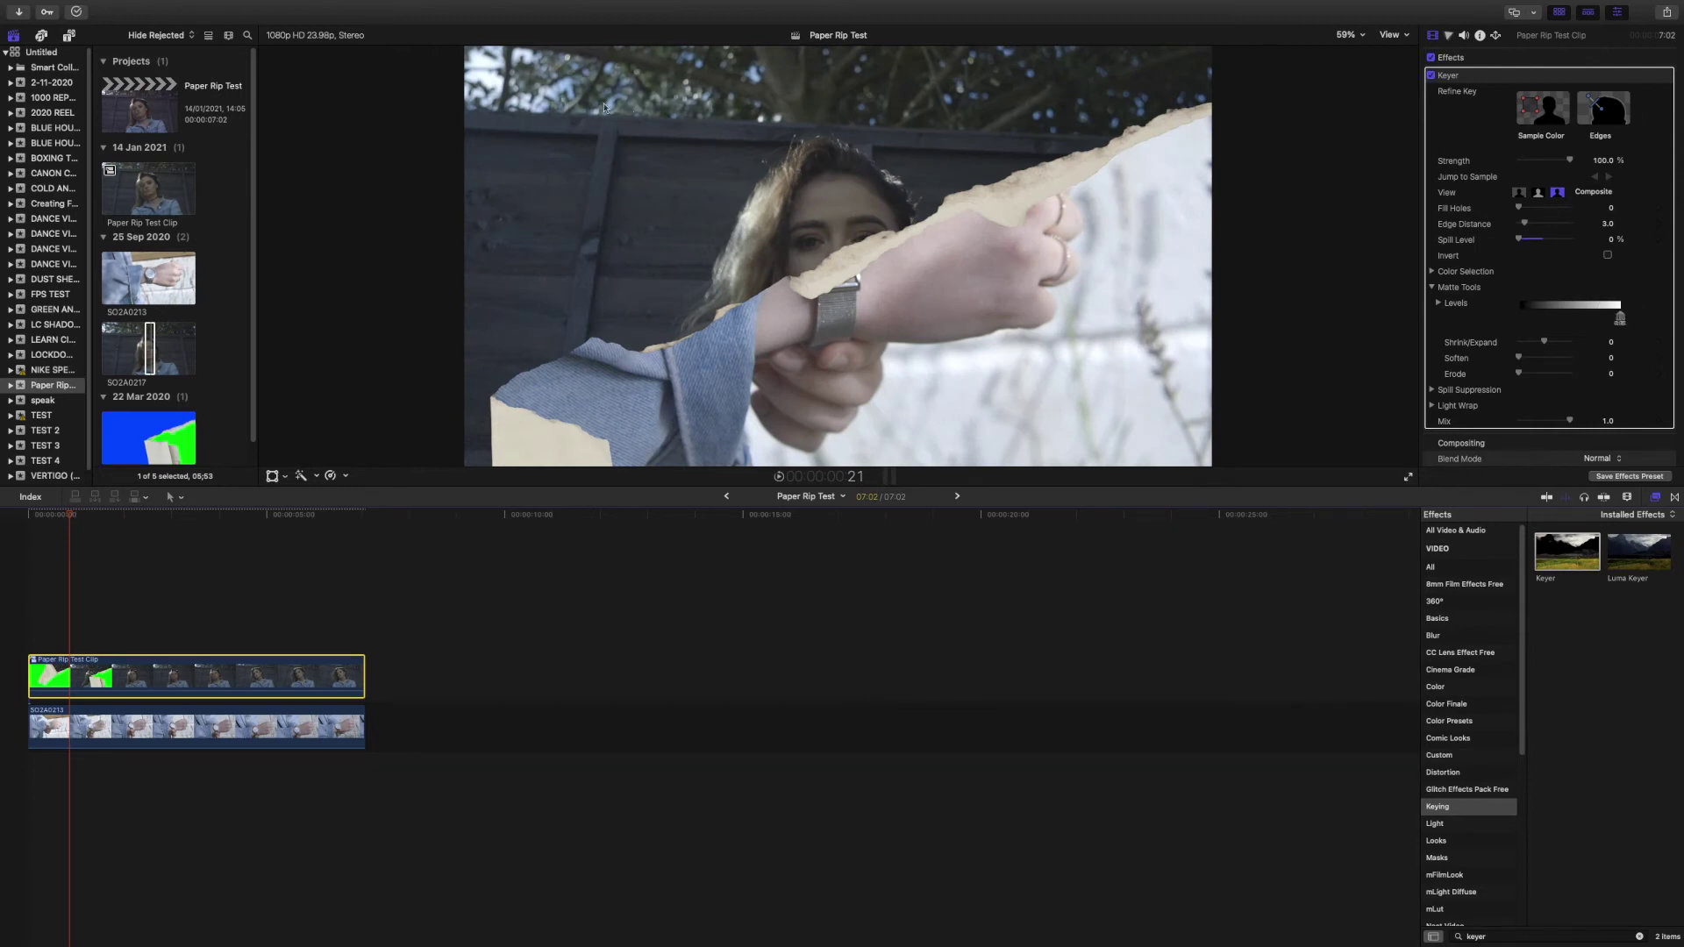
mouse_move(1619, 321)
mouse_down()
mouse_move(1602, 323)
mouse_move(1672, 323)
mouse_move(1589, 319)
mouse_up()
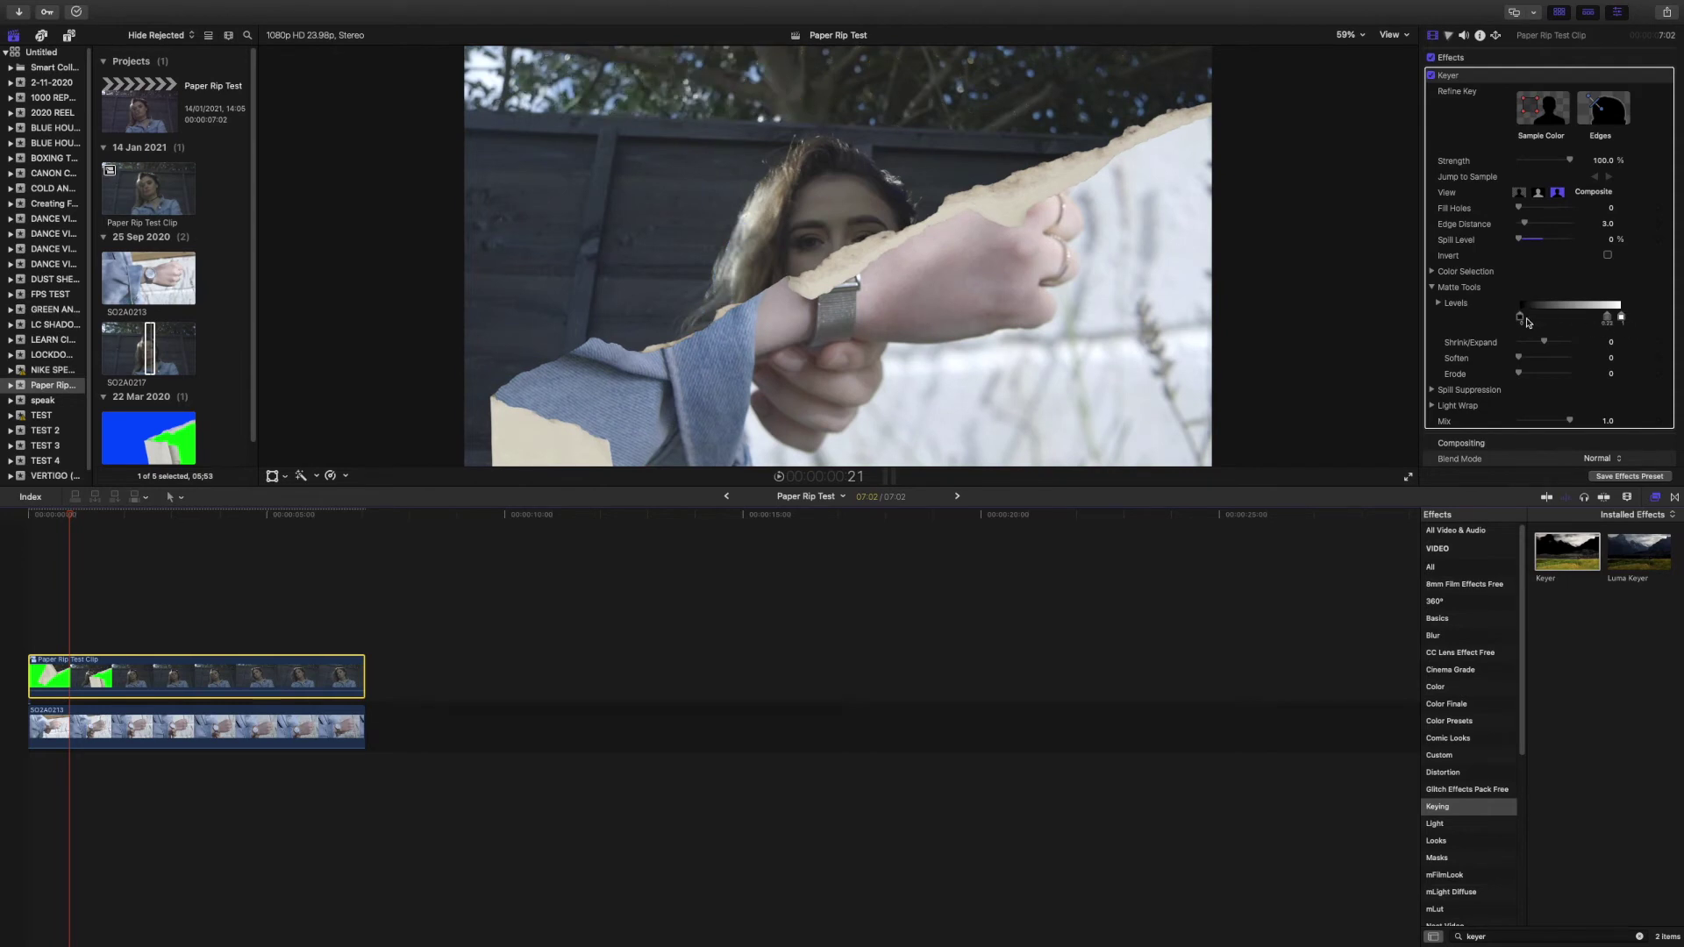
drag(1527, 322, 1597, 321)
mouse_move(1598, 322)
mouse_down()
mouse_move(1621, 322)
mouse_move(1605, 324)
mouse_up()
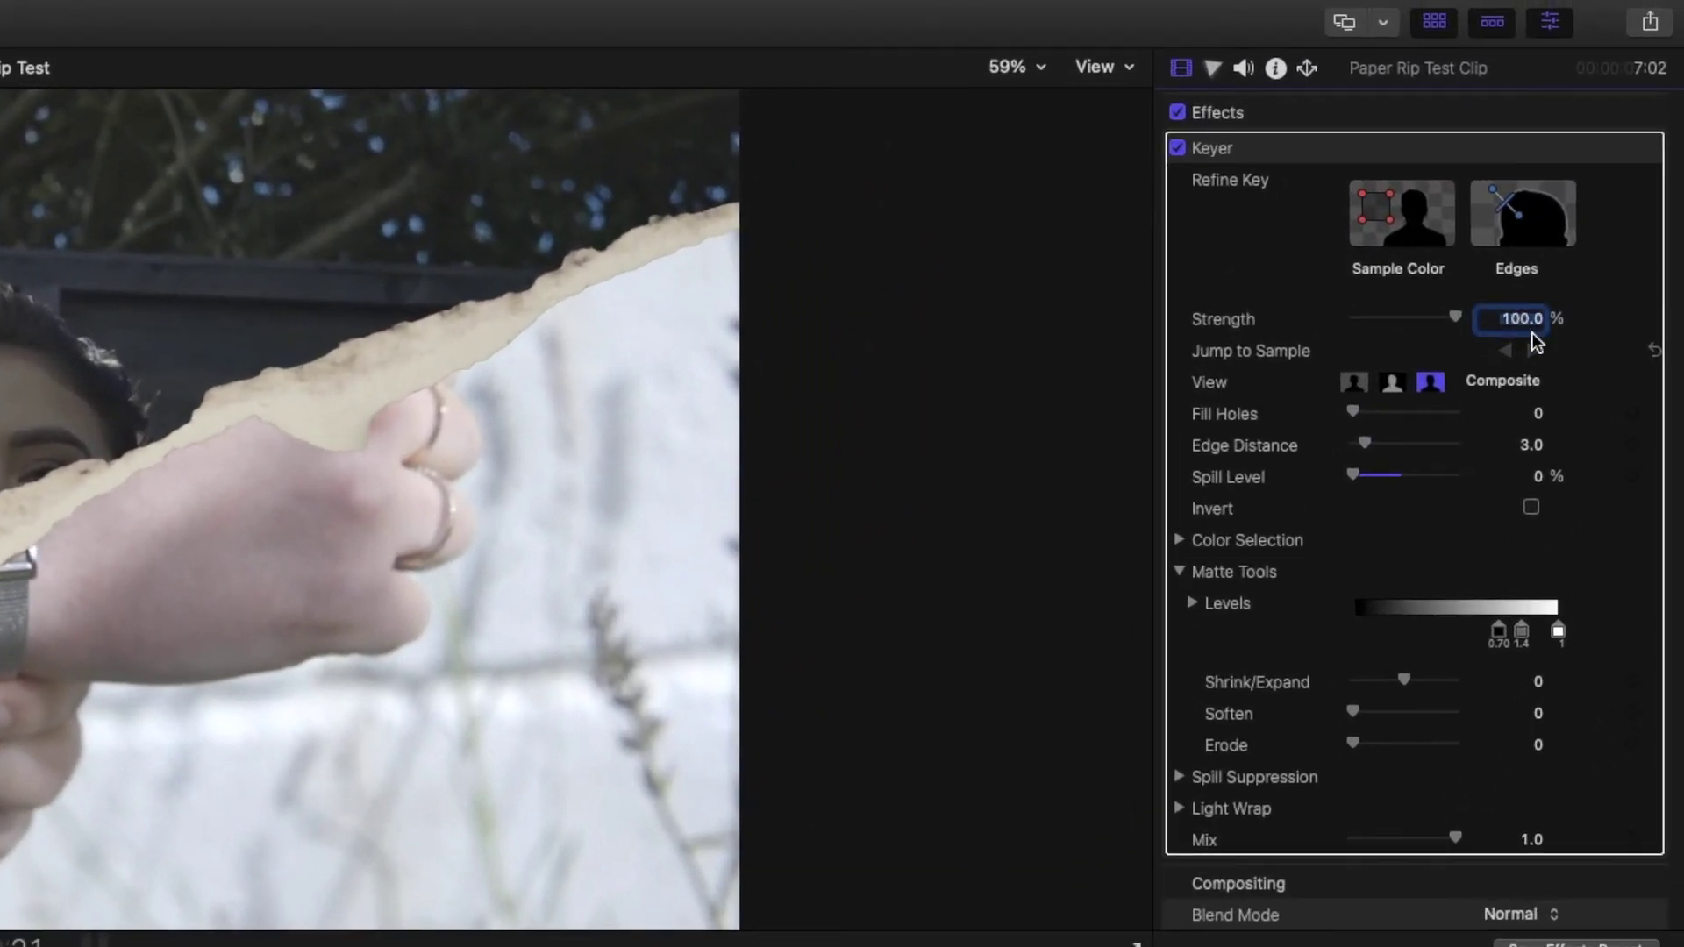
Step: Raise Keyer Strength to 200%, preview the transition, then open the Paper Rip Test Clip compound
click(1583, 243)
drag(1517, 318, 1517, 281)
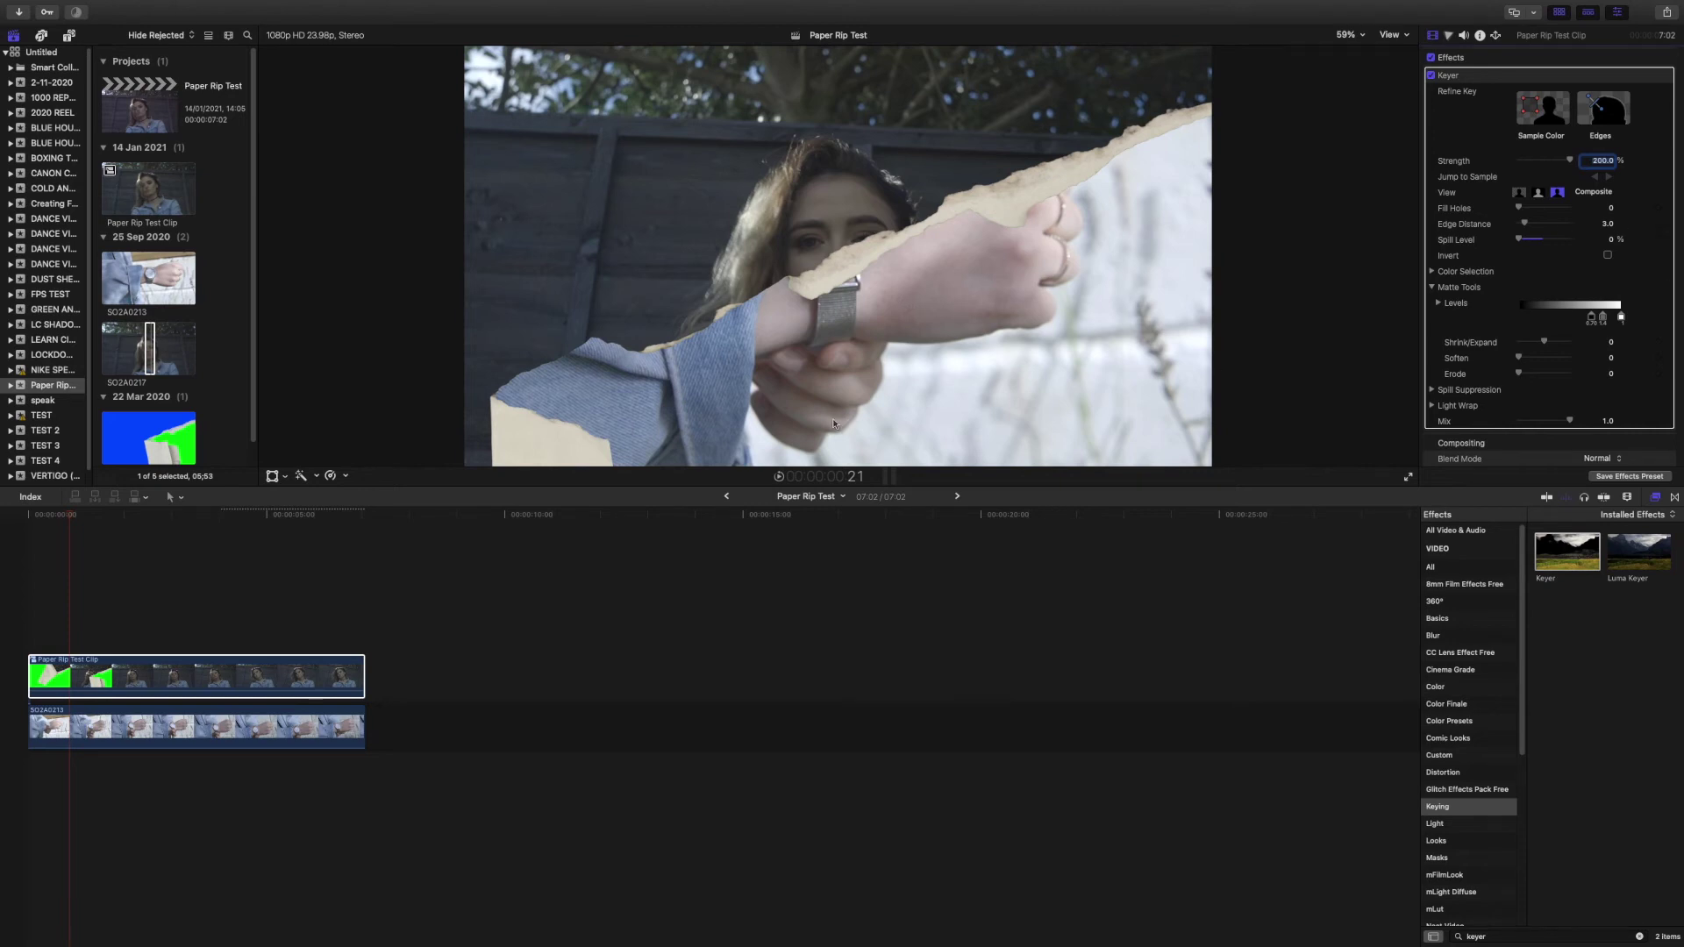
mouse_move(70, 516)
mouse_down()
mouse_move(38, 512)
mouse_move(79, 518)
mouse_move(61, 517)
mouse_up()
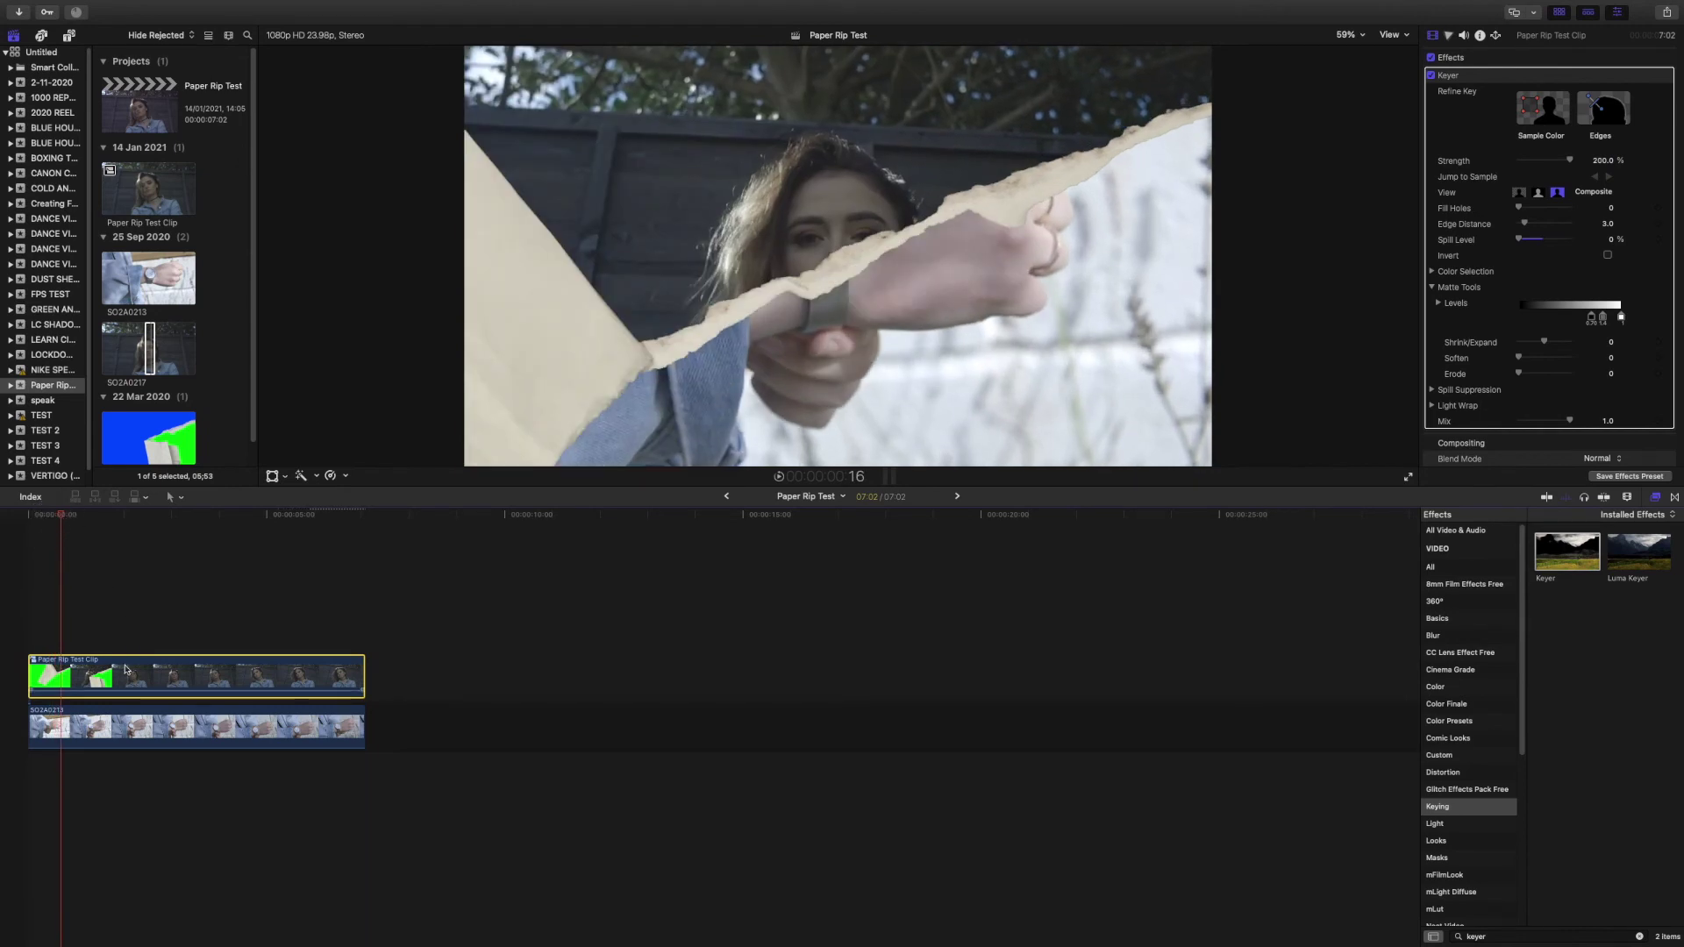
double_click(125, 669)
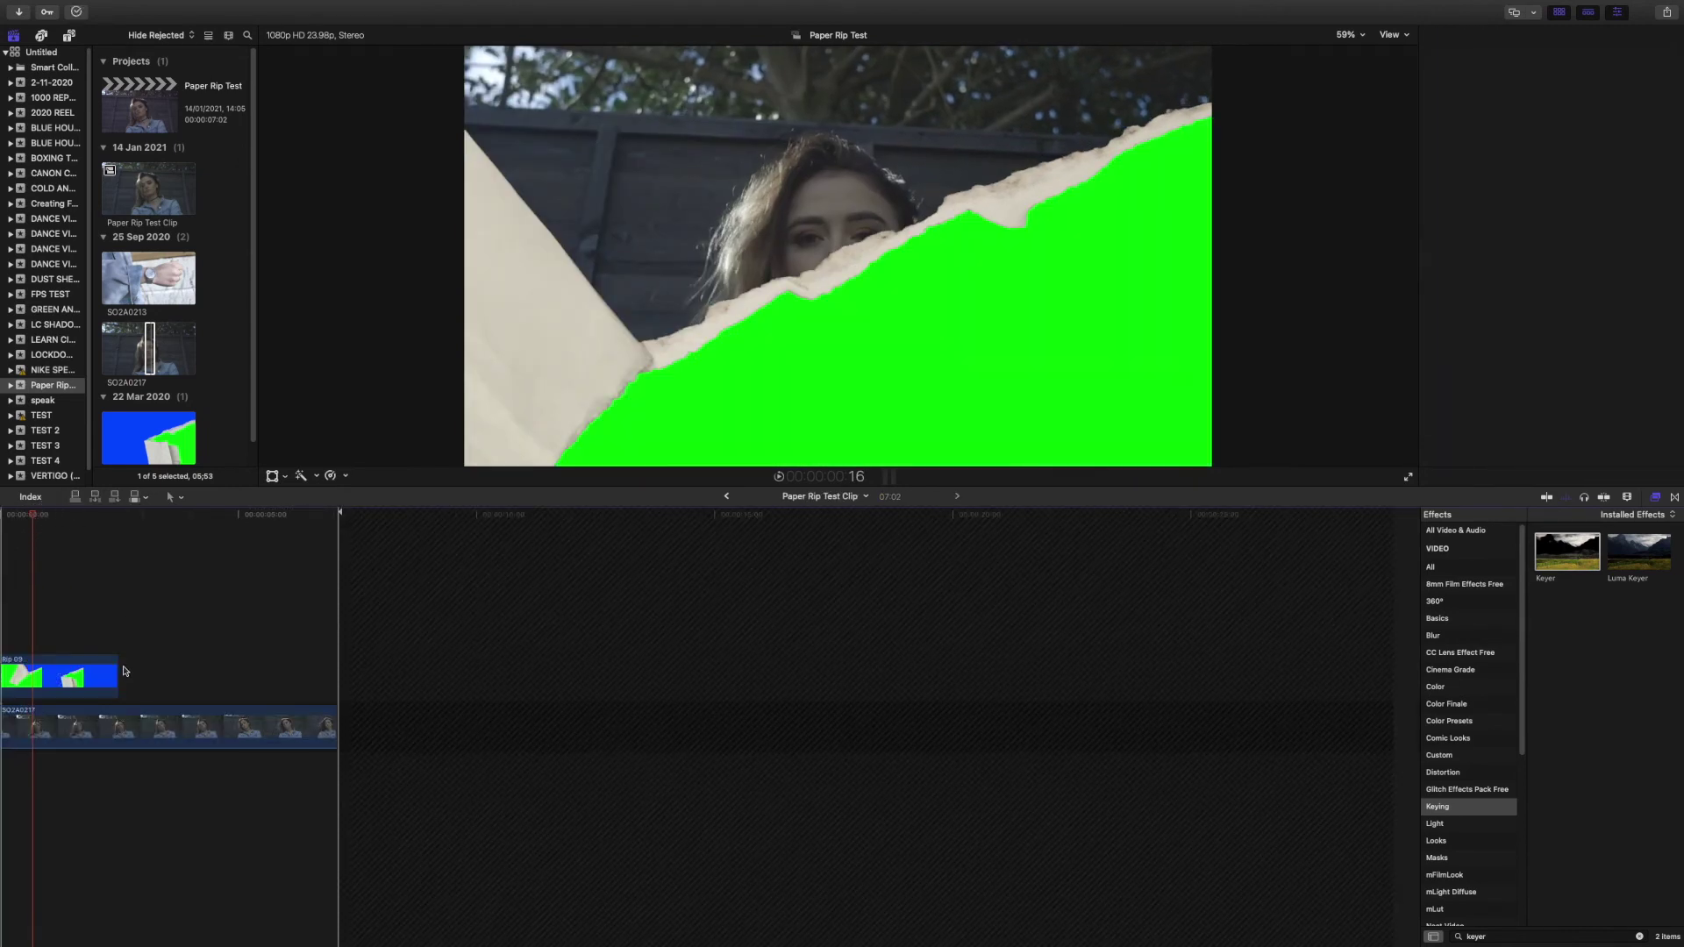
Step: Darken Rip 09 in the Color Board Exposure tab, Shadows at -55% and Midtones at -56%
click(48, 670)
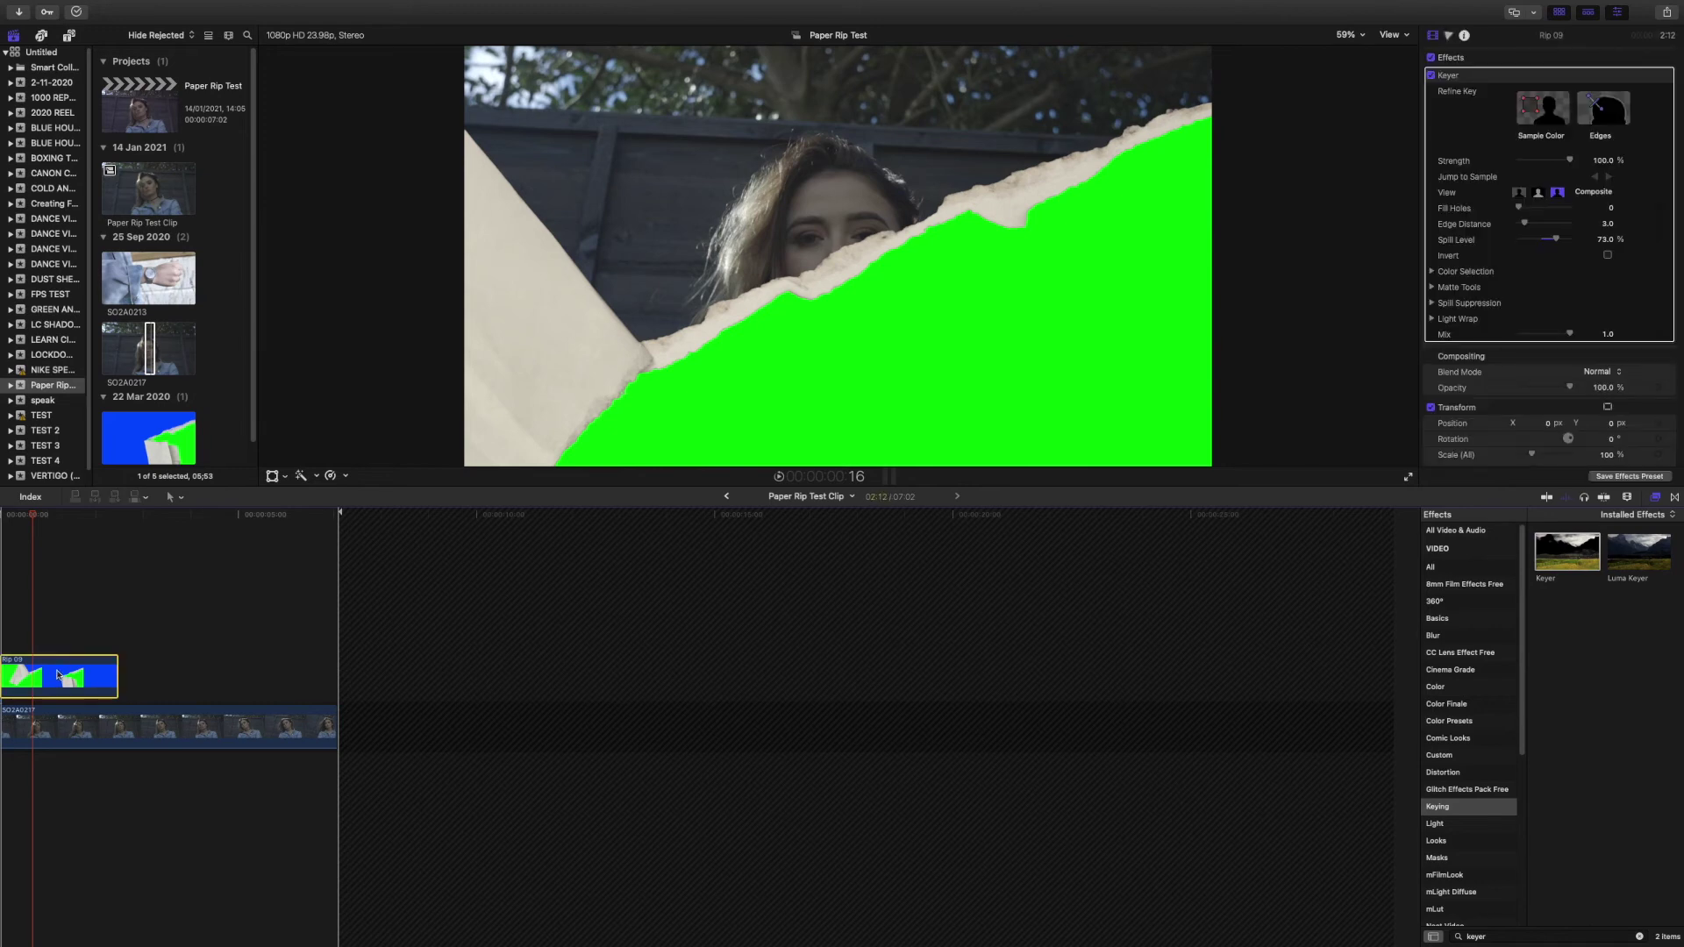
click(1450, 36)
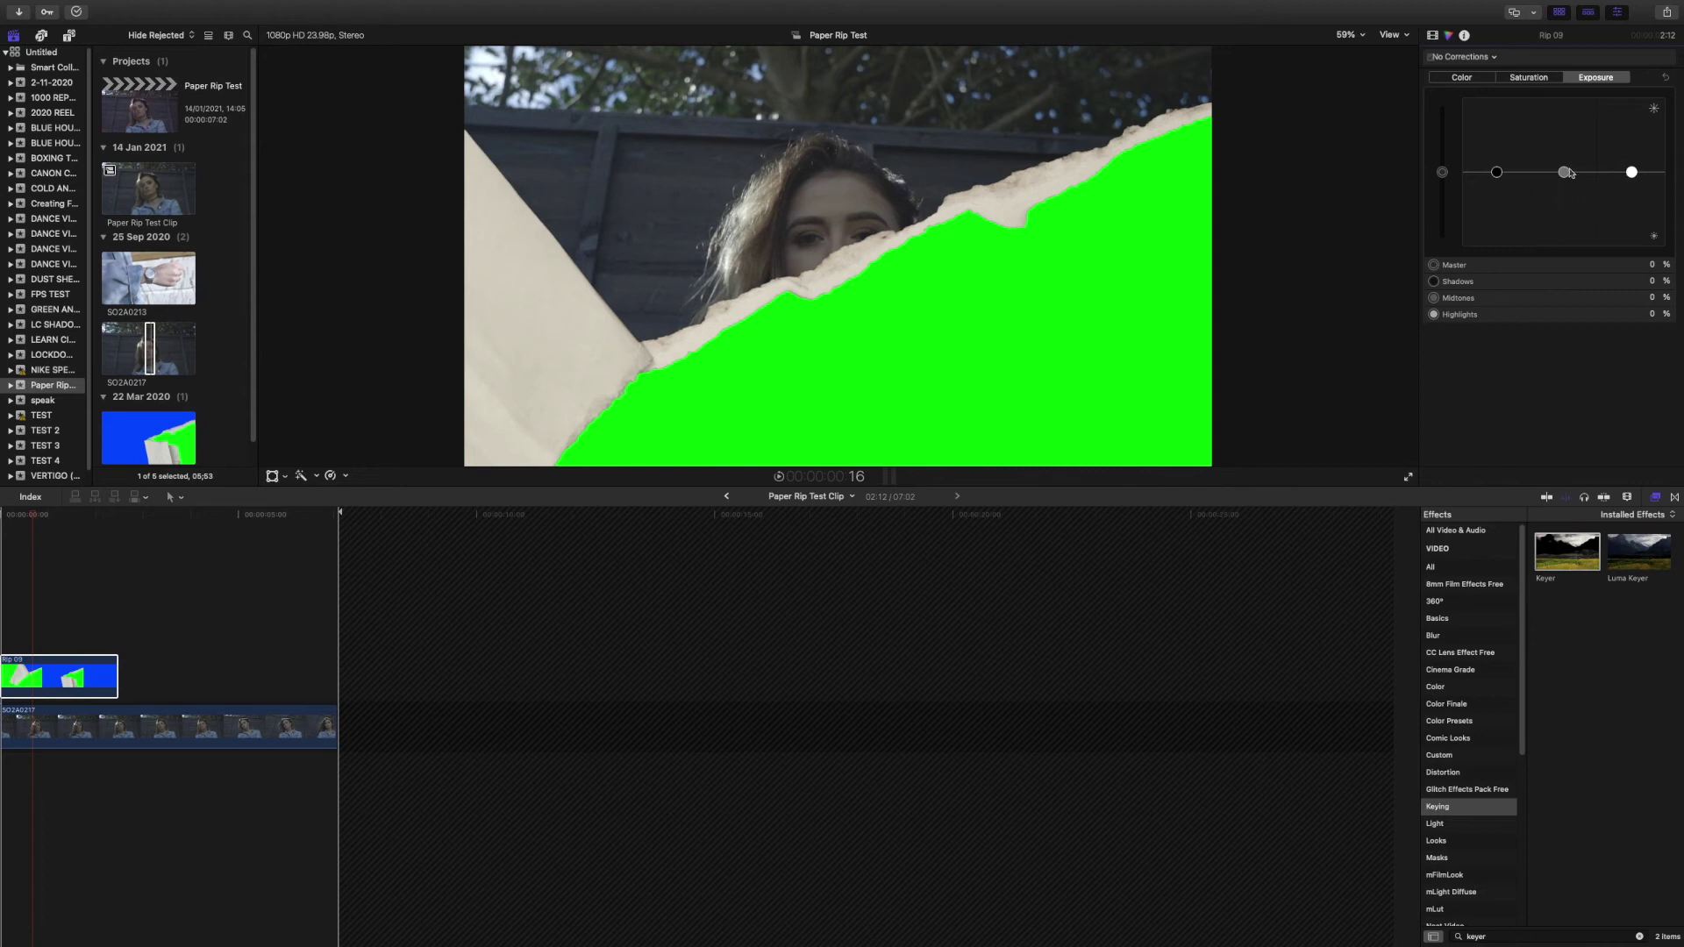
drag(1566, 174, 1566, 130)
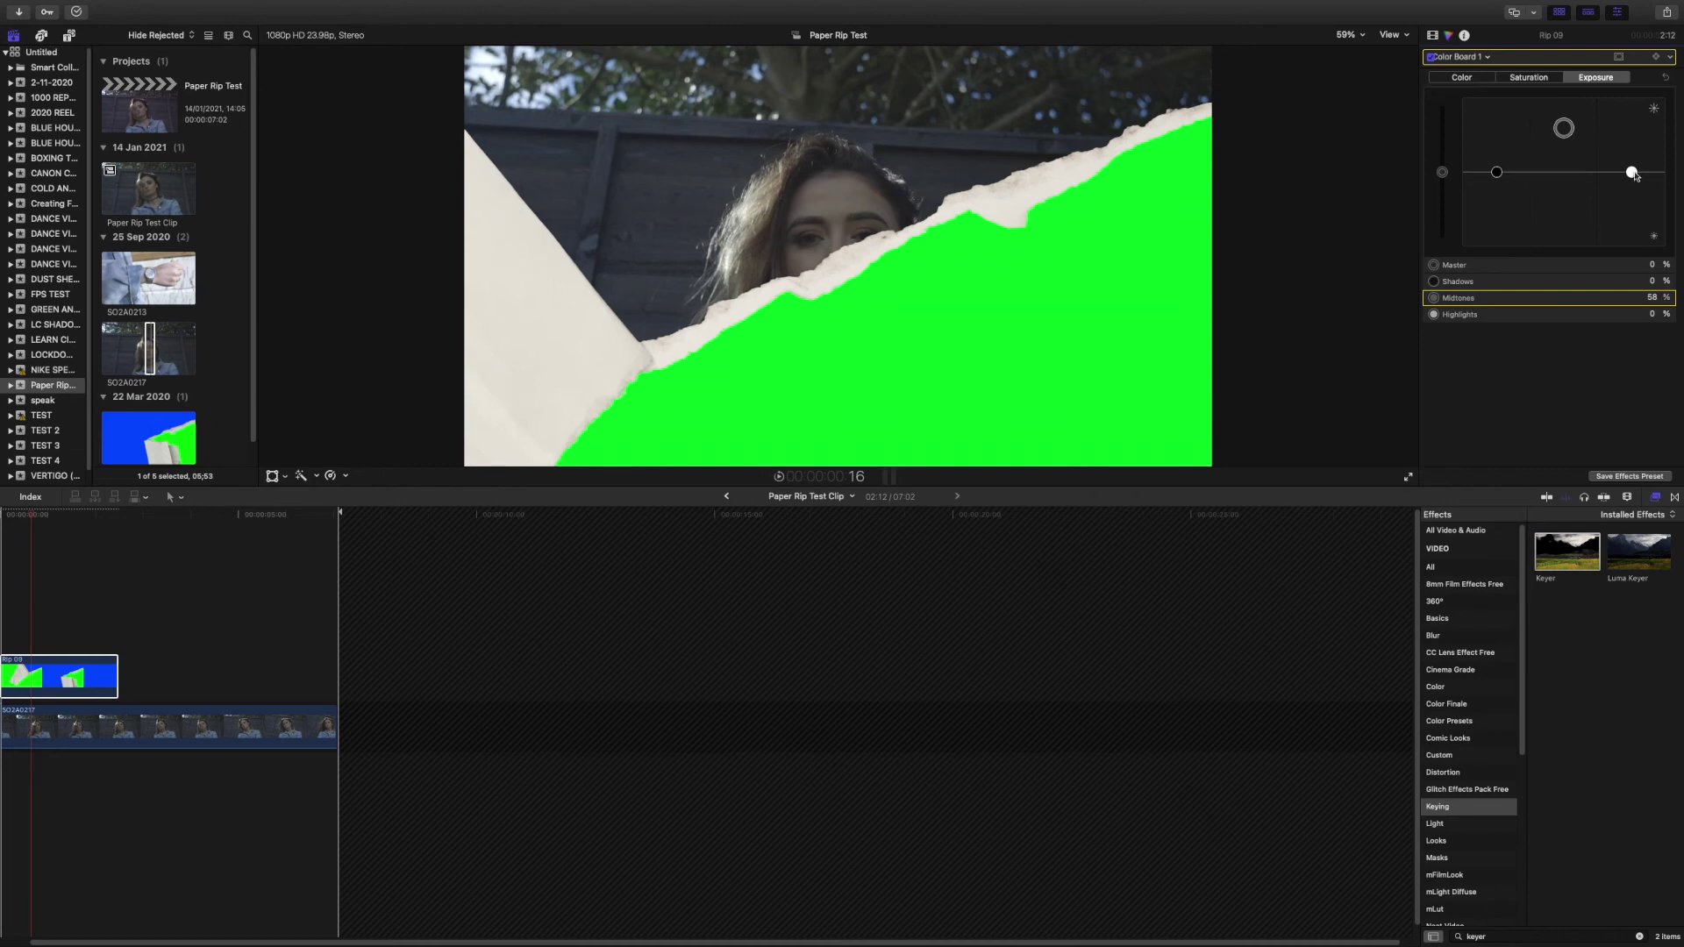
mouse_move(1634, 174)
mouse_down()
mouse_move(1636, 122)
mouse_move(1640, 147)
mouse_up()
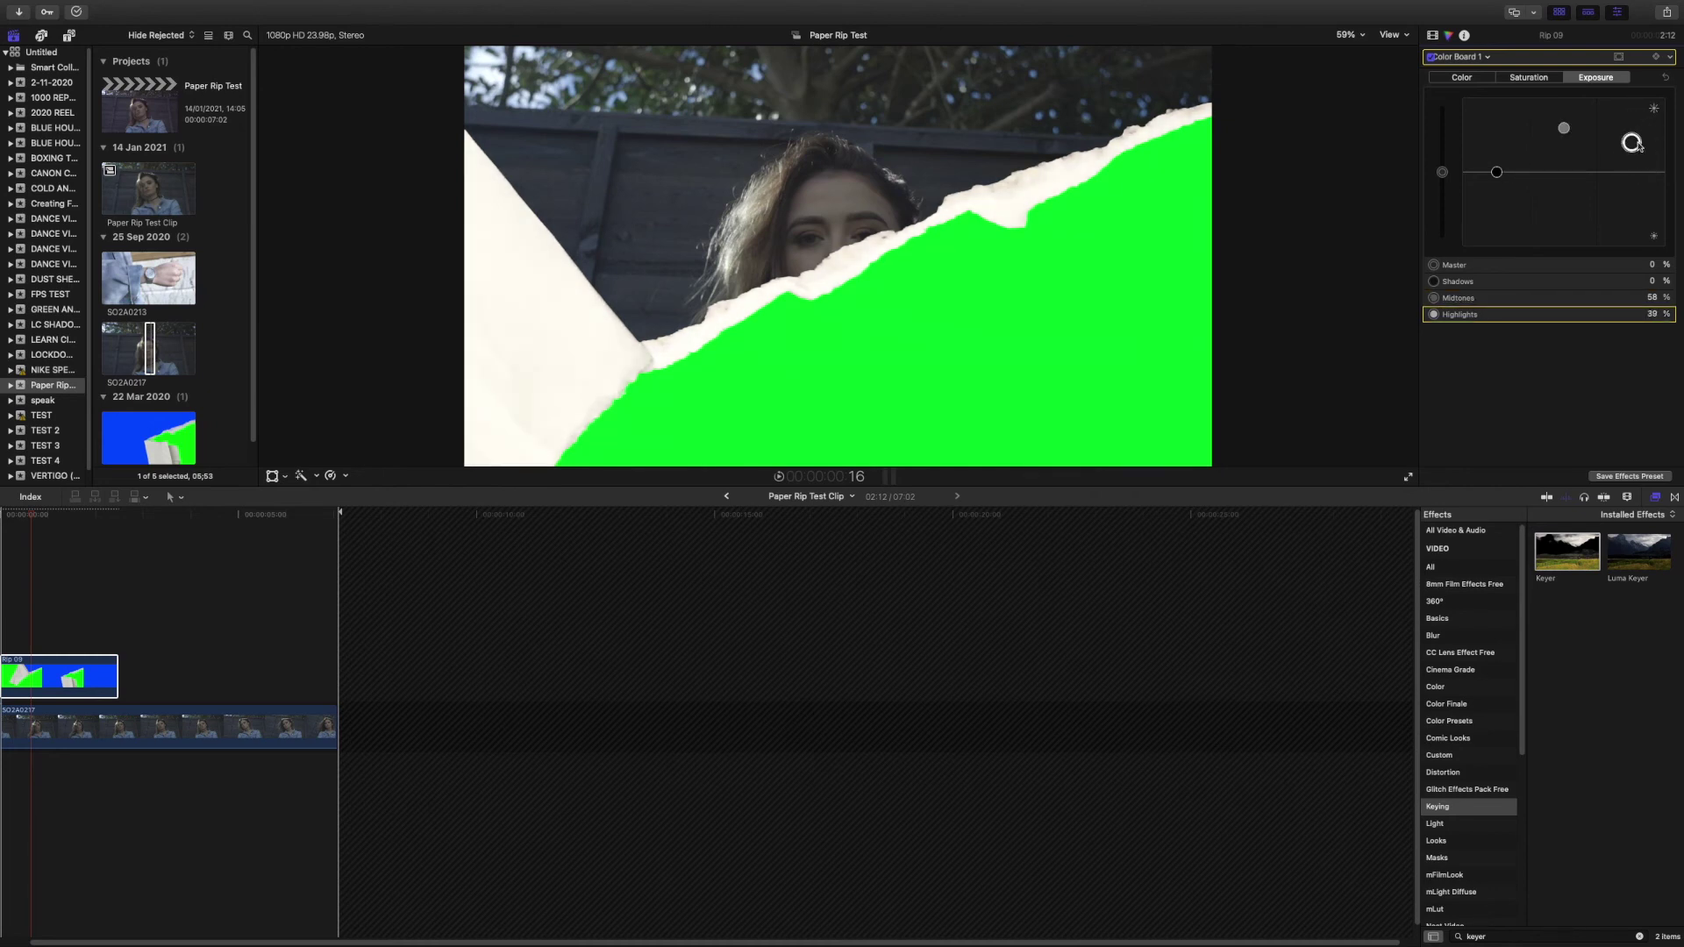
click(1664, 79)
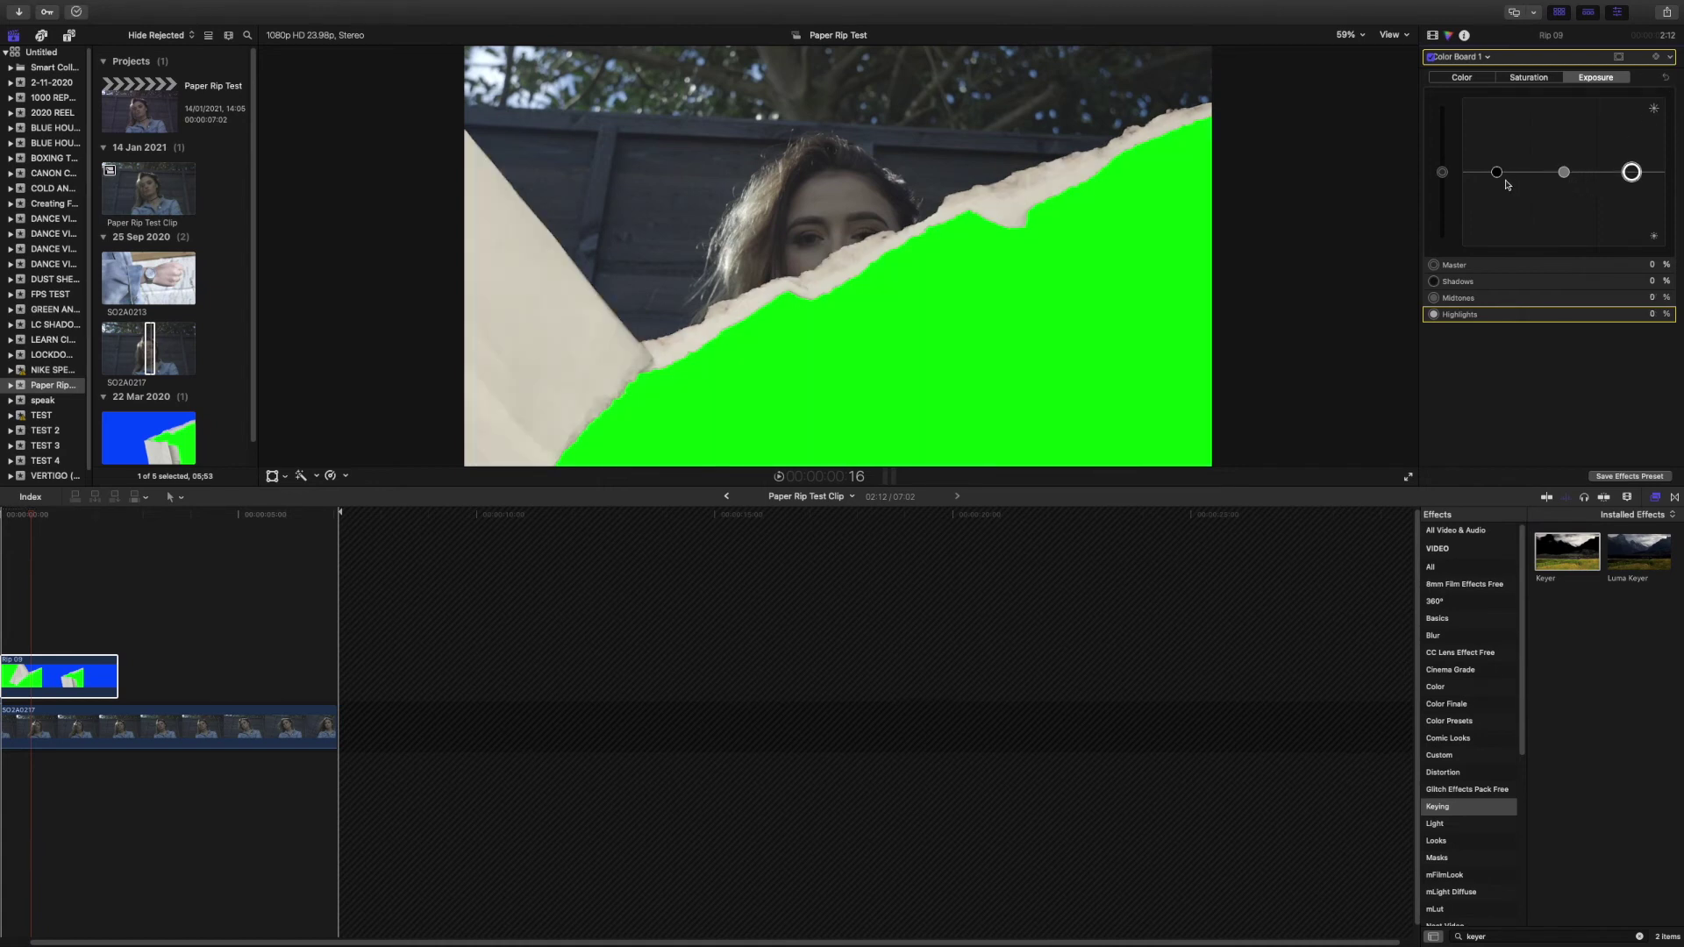
drag(1564, 172, 1501, 217)
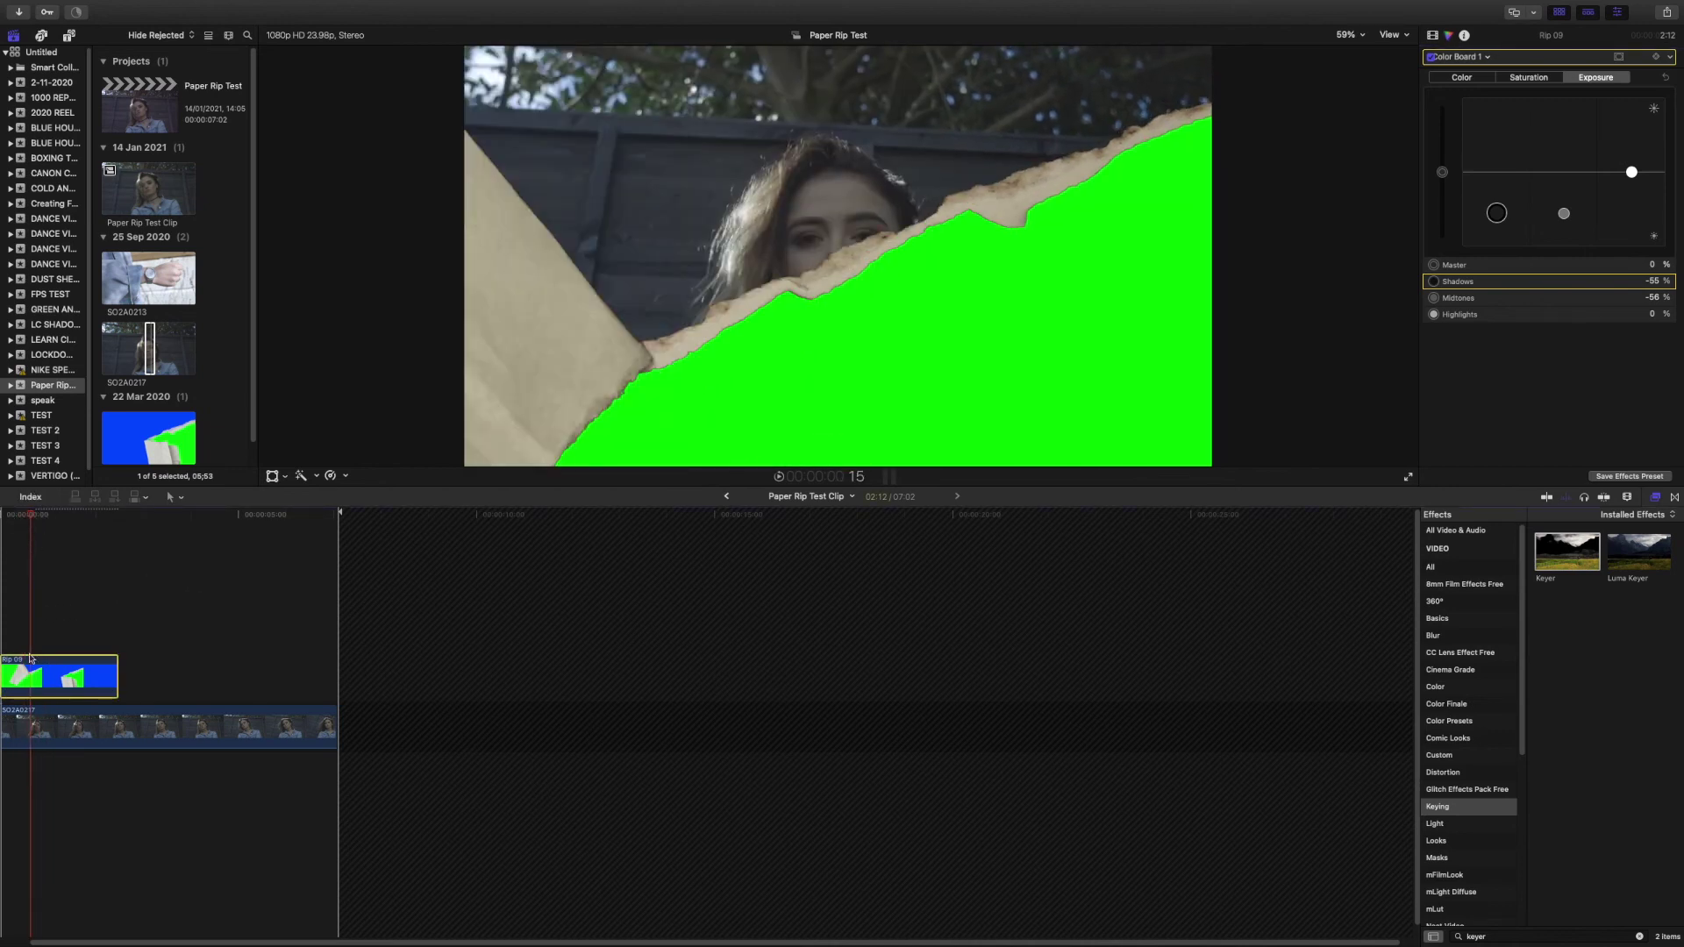
click(63, 688)
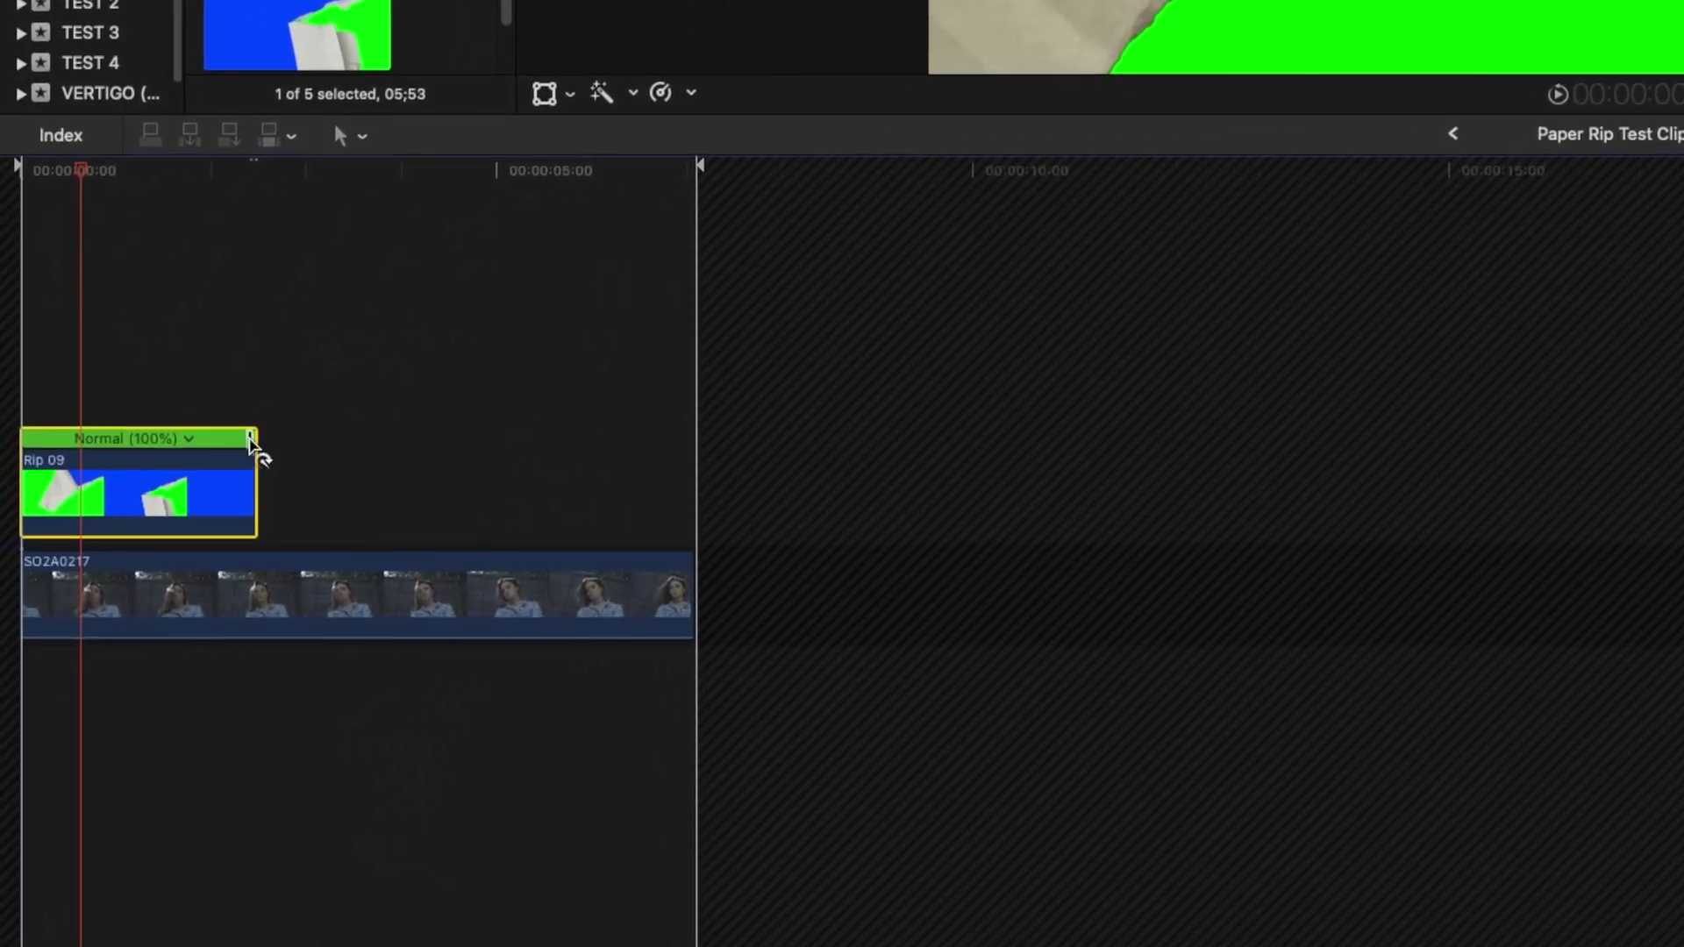
Step: Retime Rip 09 to about 181% speed, replay it, and return to the Paper Rip Test project
drag(251, 439, 147, 440)
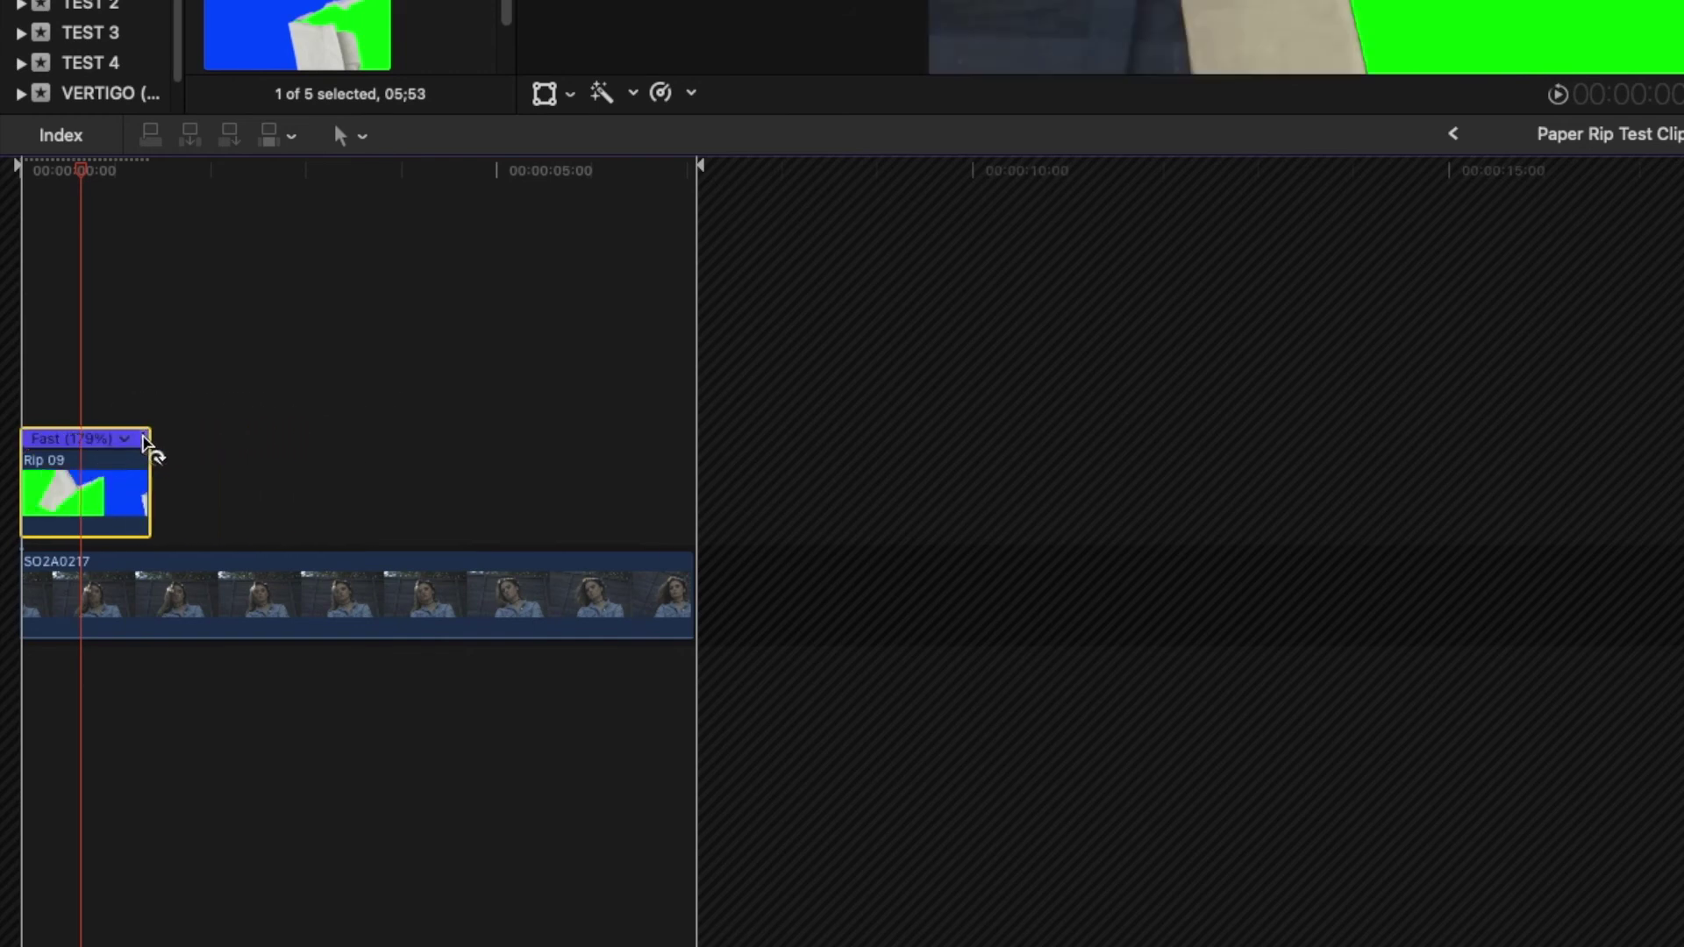
click(127, 441)
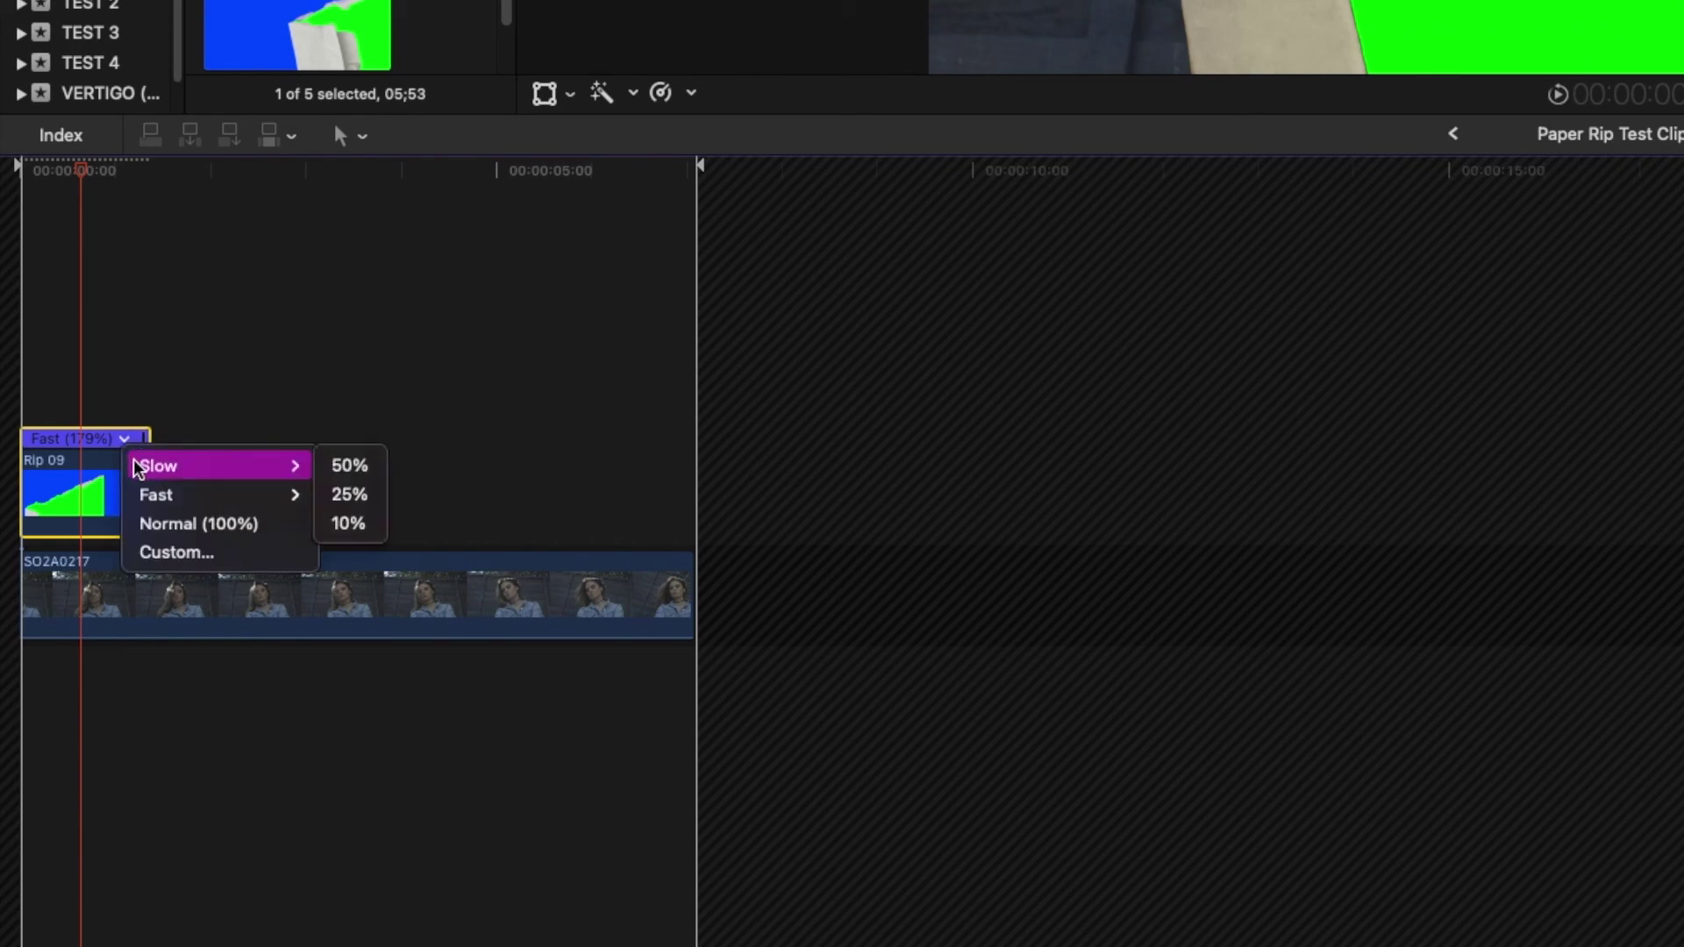
mouse_move(316, 497)
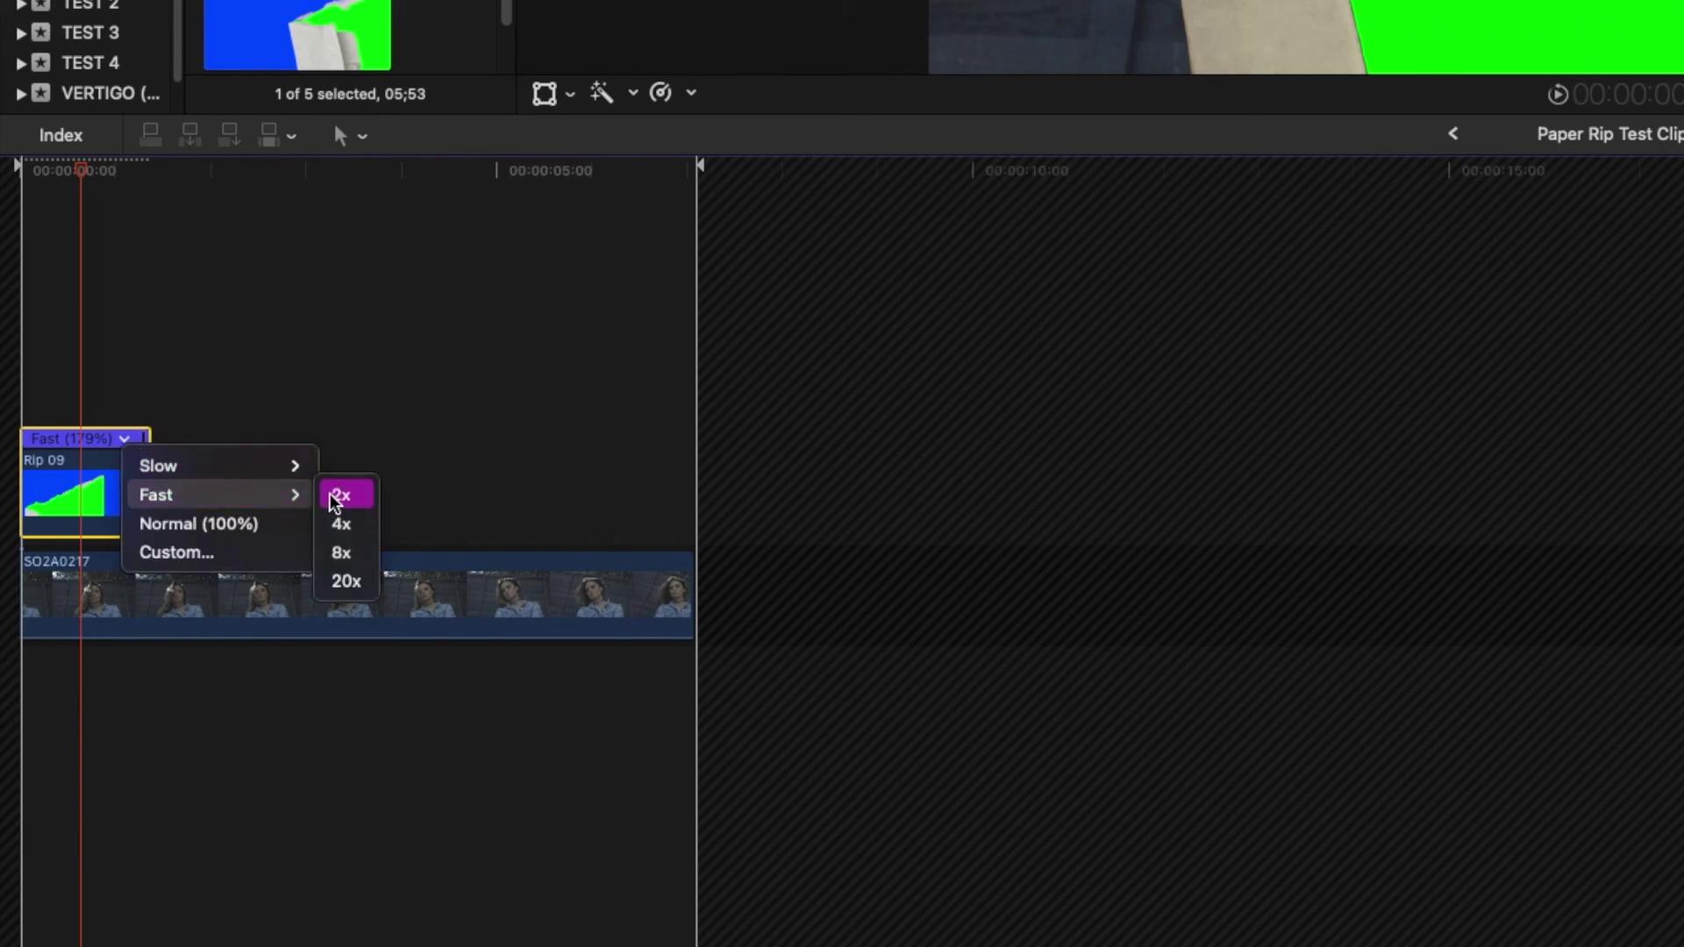
click(131, 439)
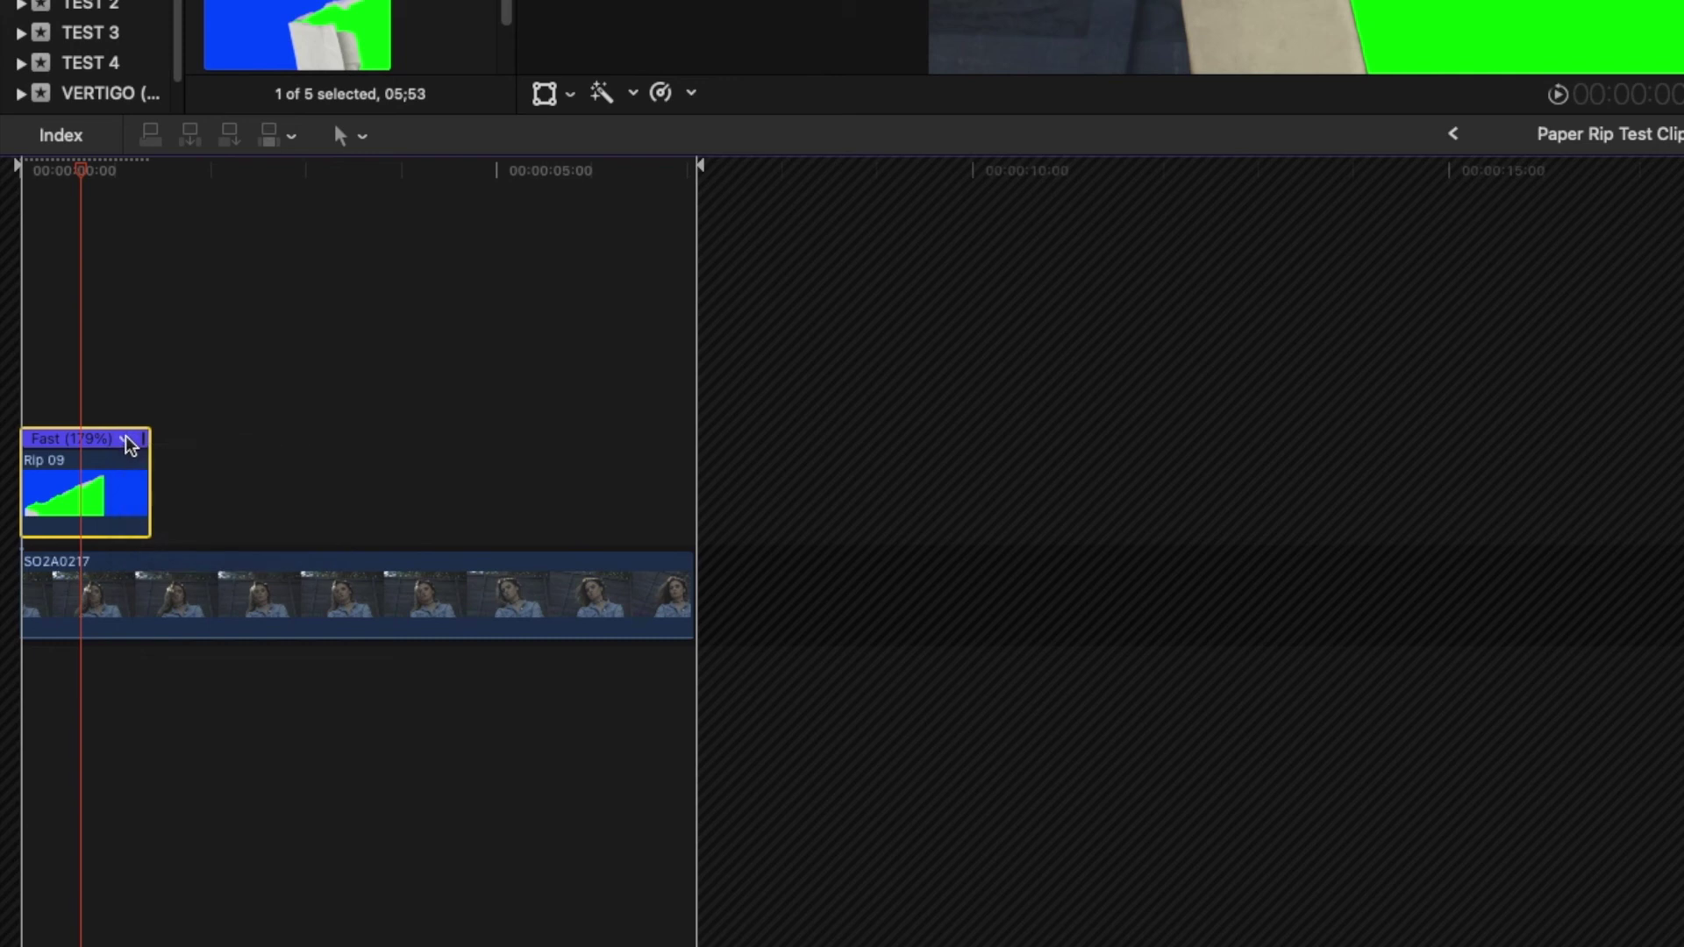
drag(147, 441, 143, 447)
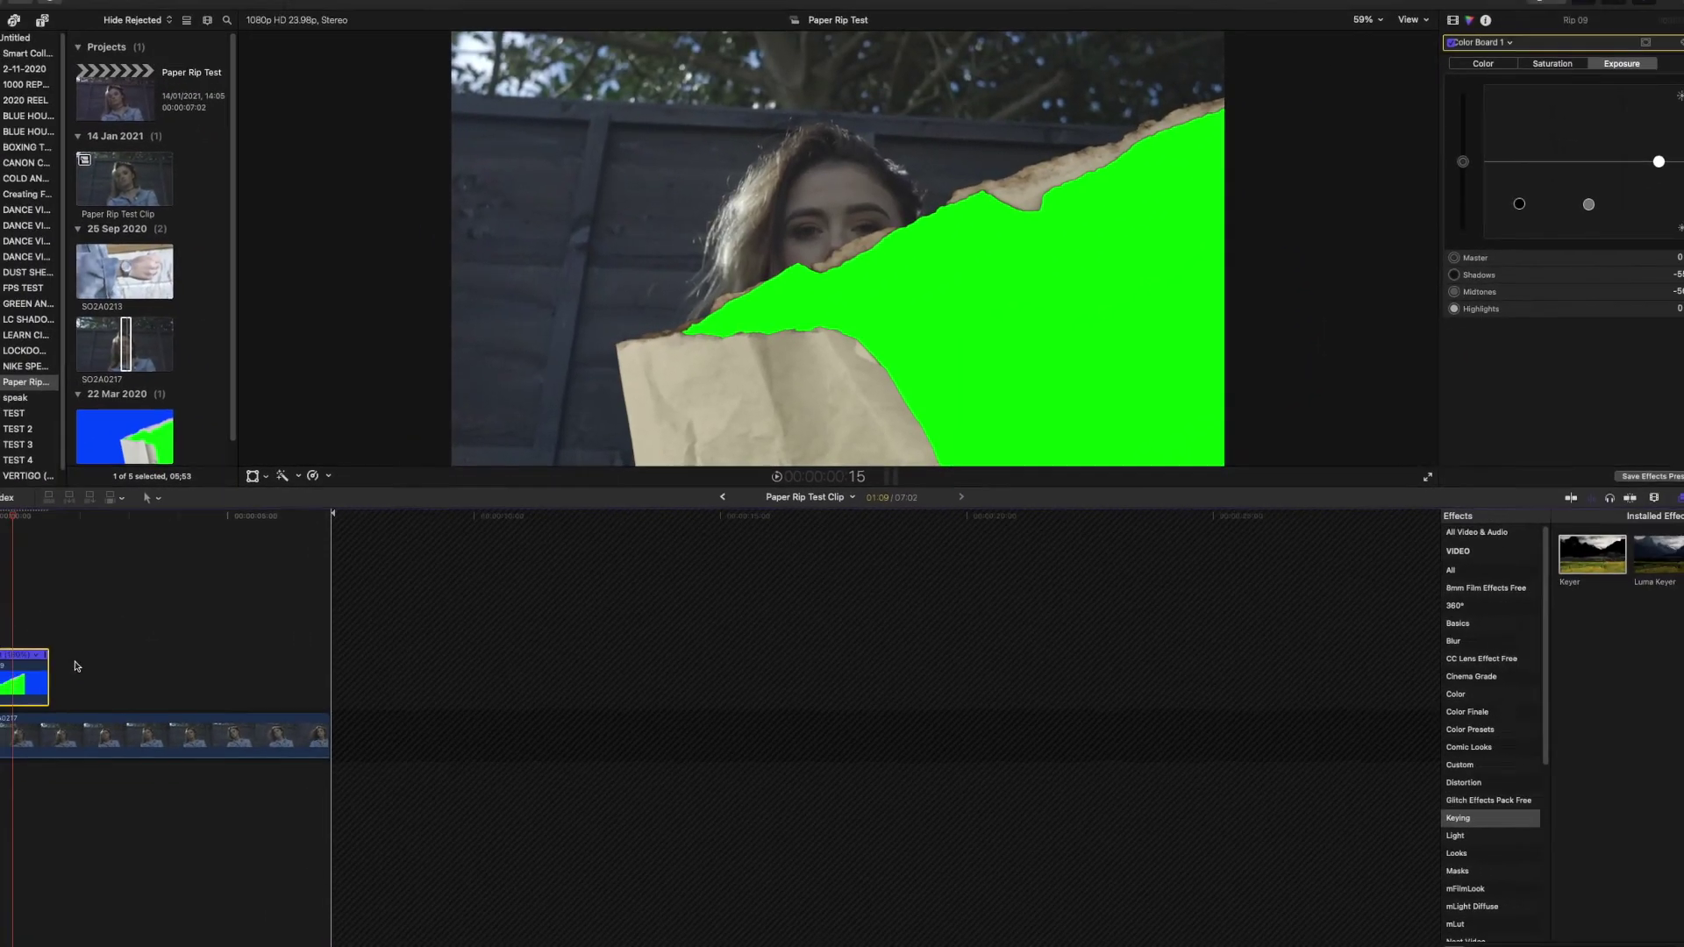
click(10, 515)
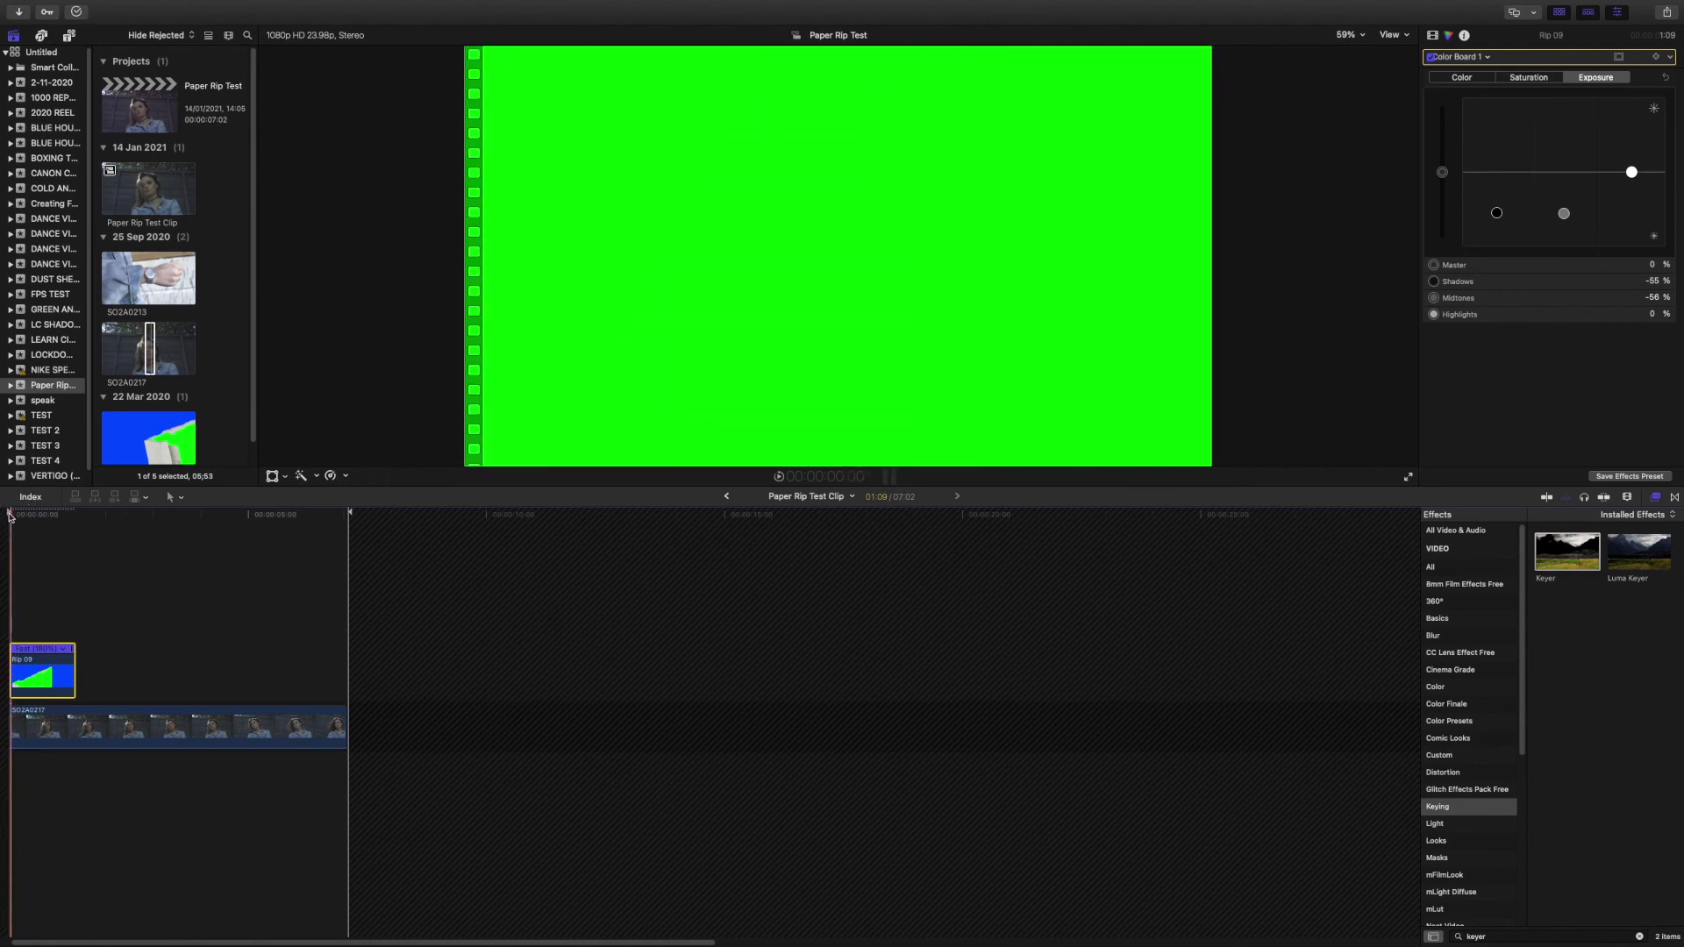
key(space)
key(space)
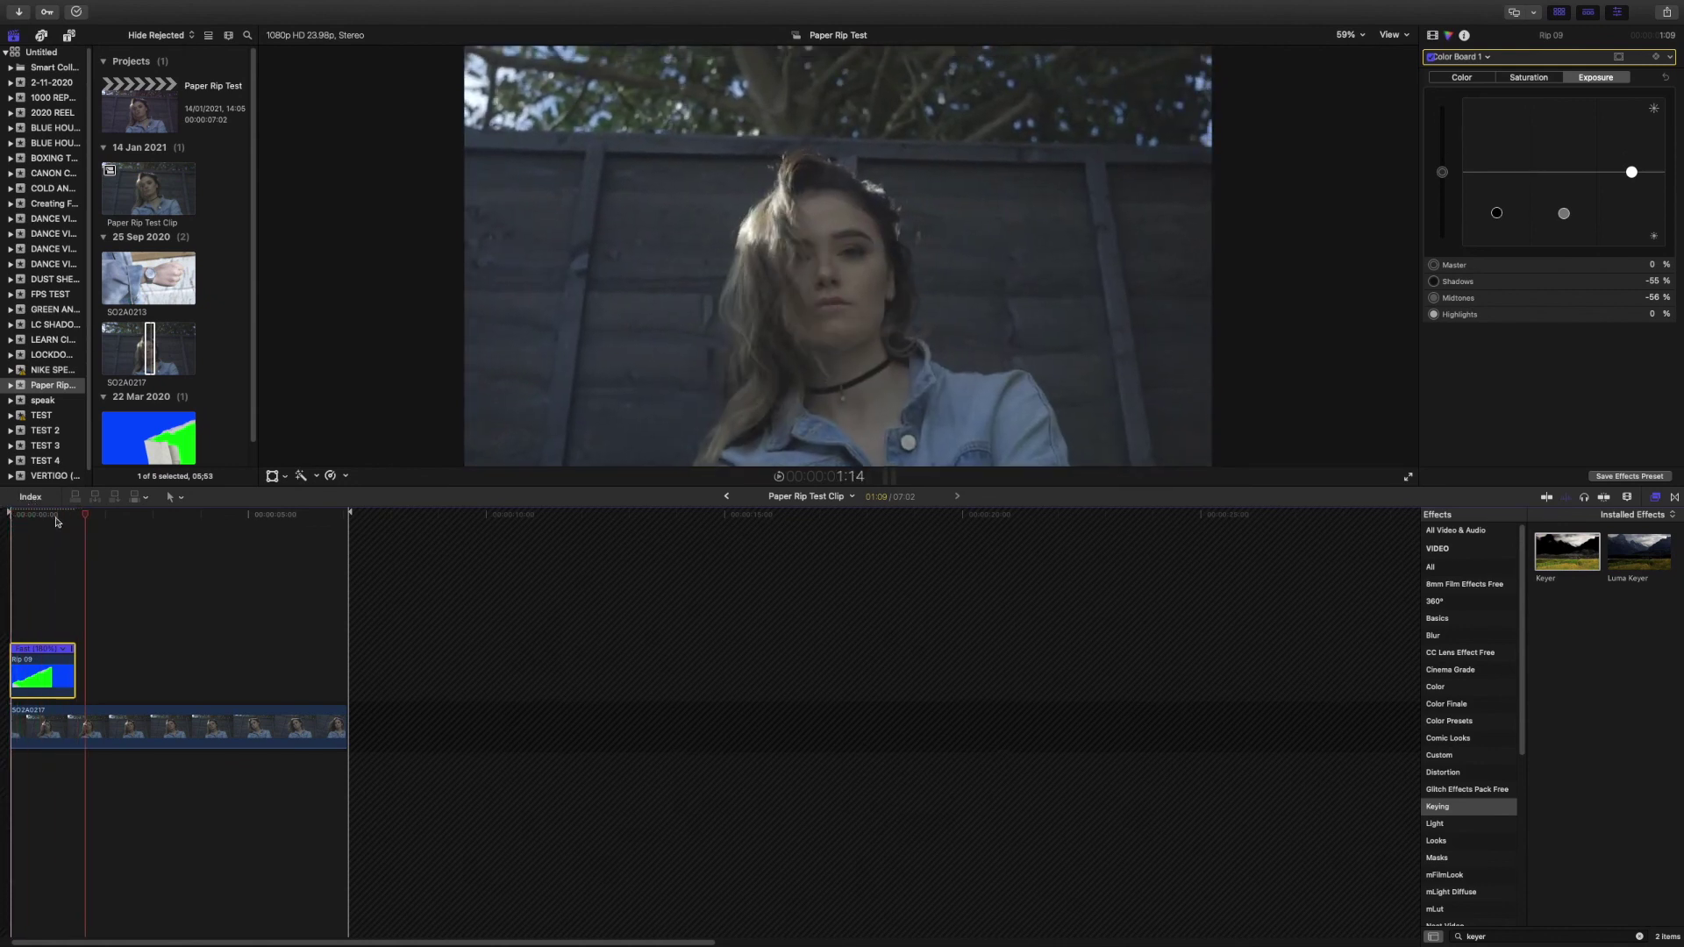
click(726, 498)
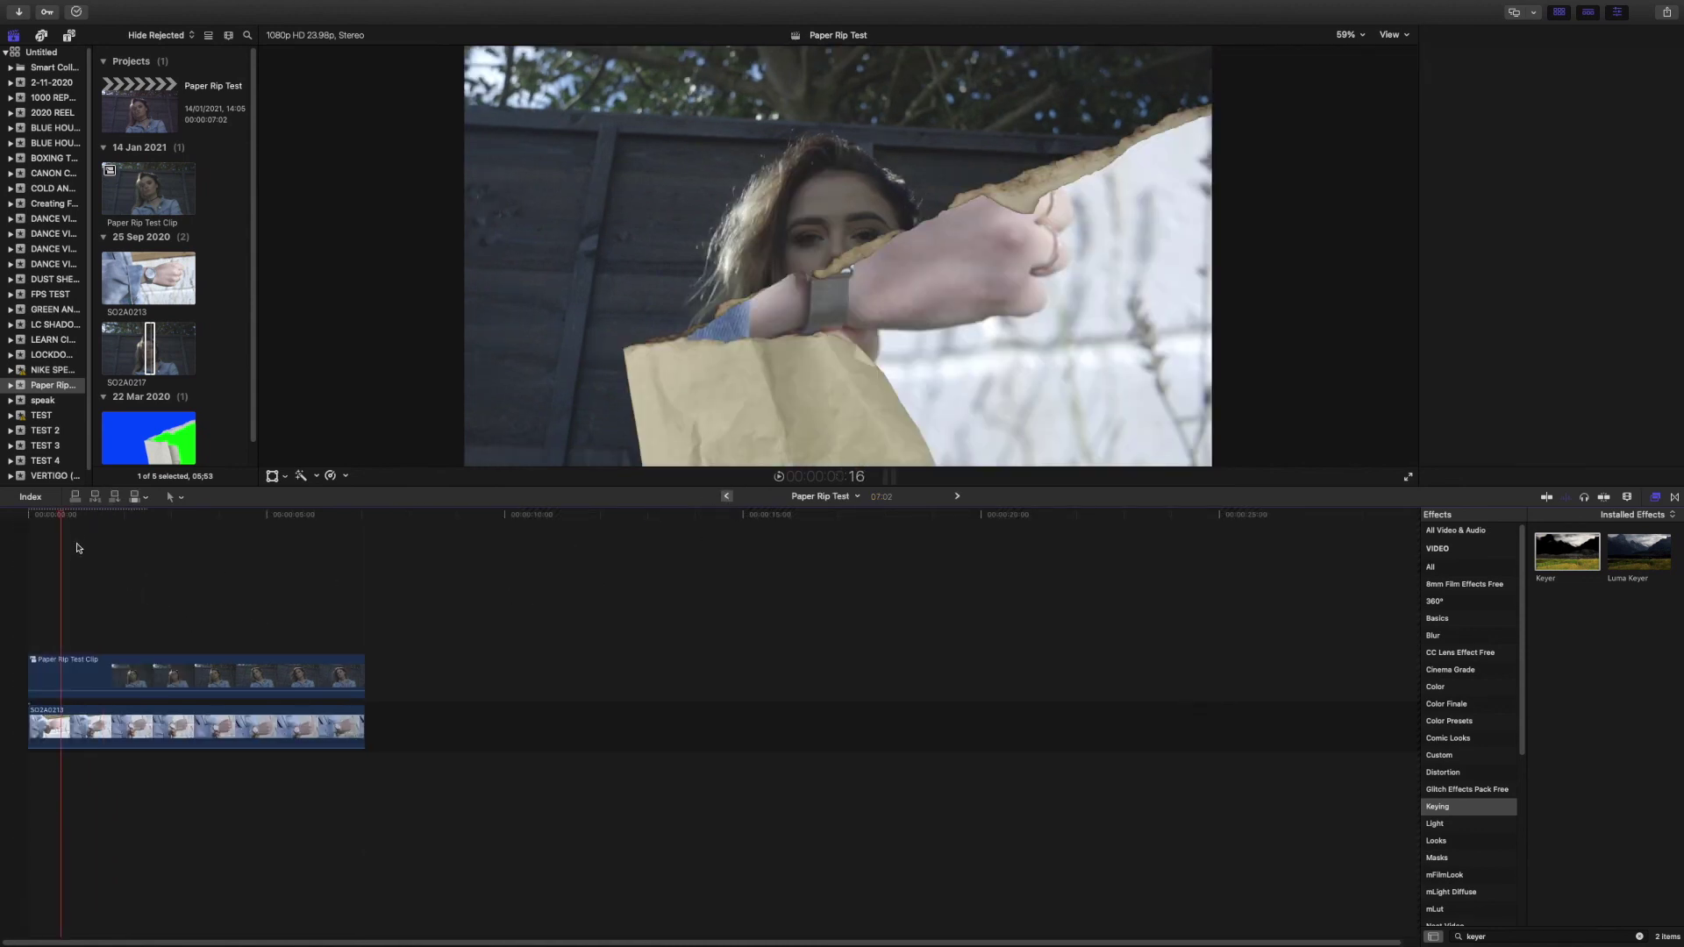
Step: Slide Paper Rip Test Clip right about 5:13 to overlap SO2A0213's end, then play it back
drag(53, 515, 24, 518)
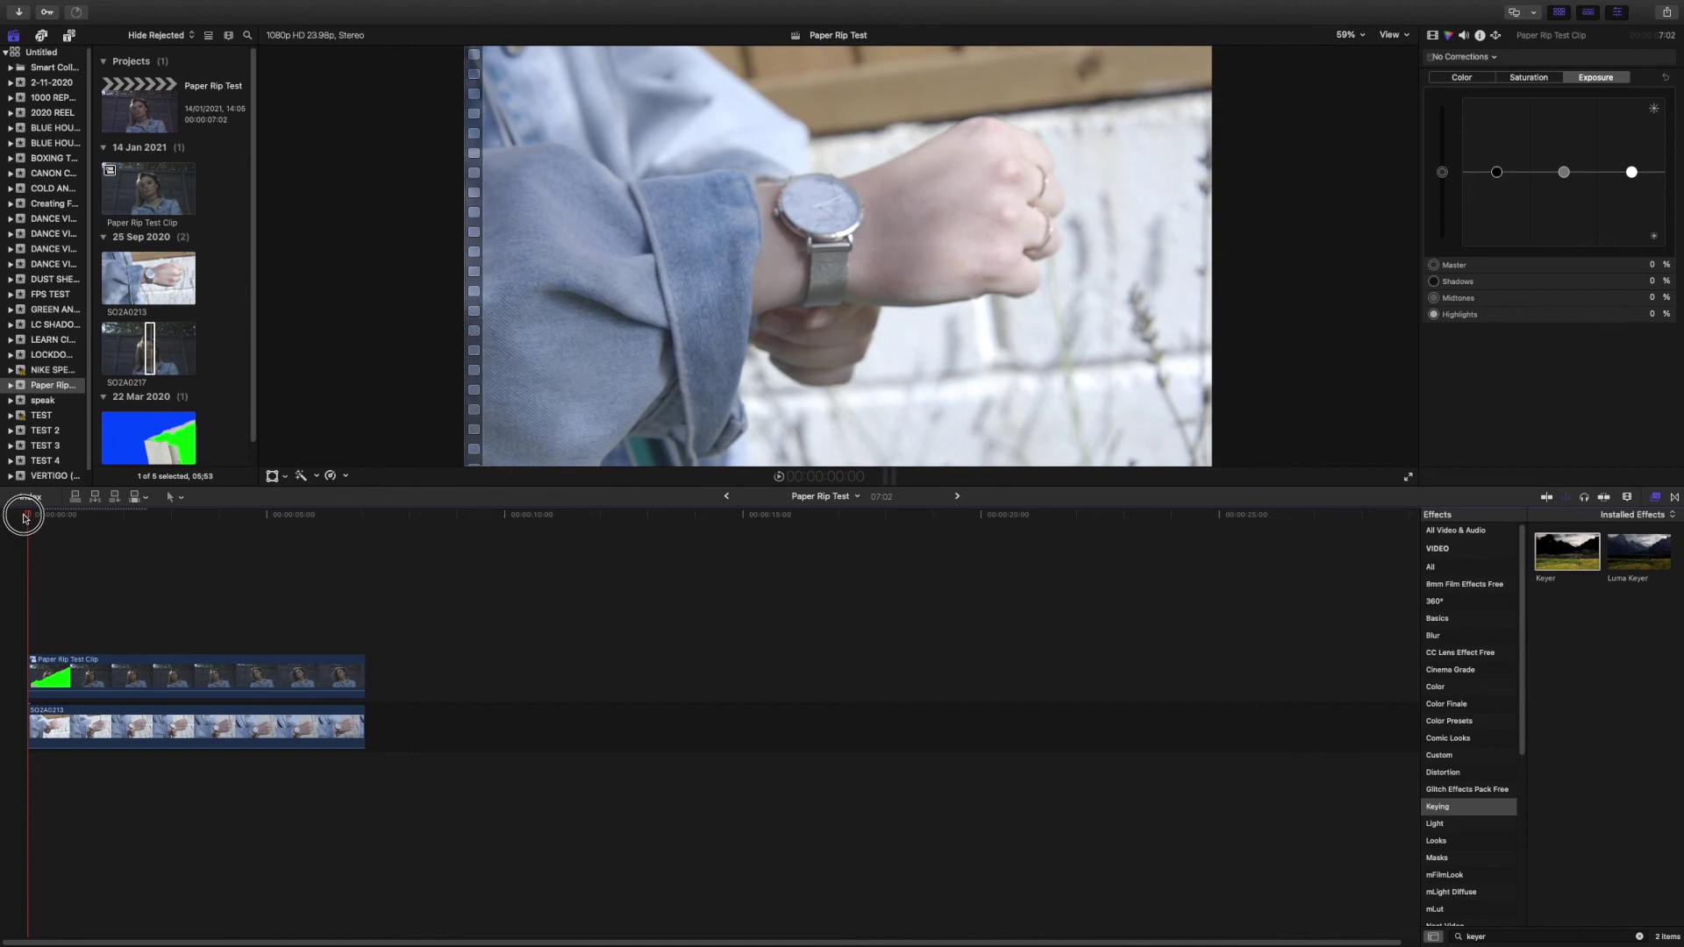
key(space)
key(space)
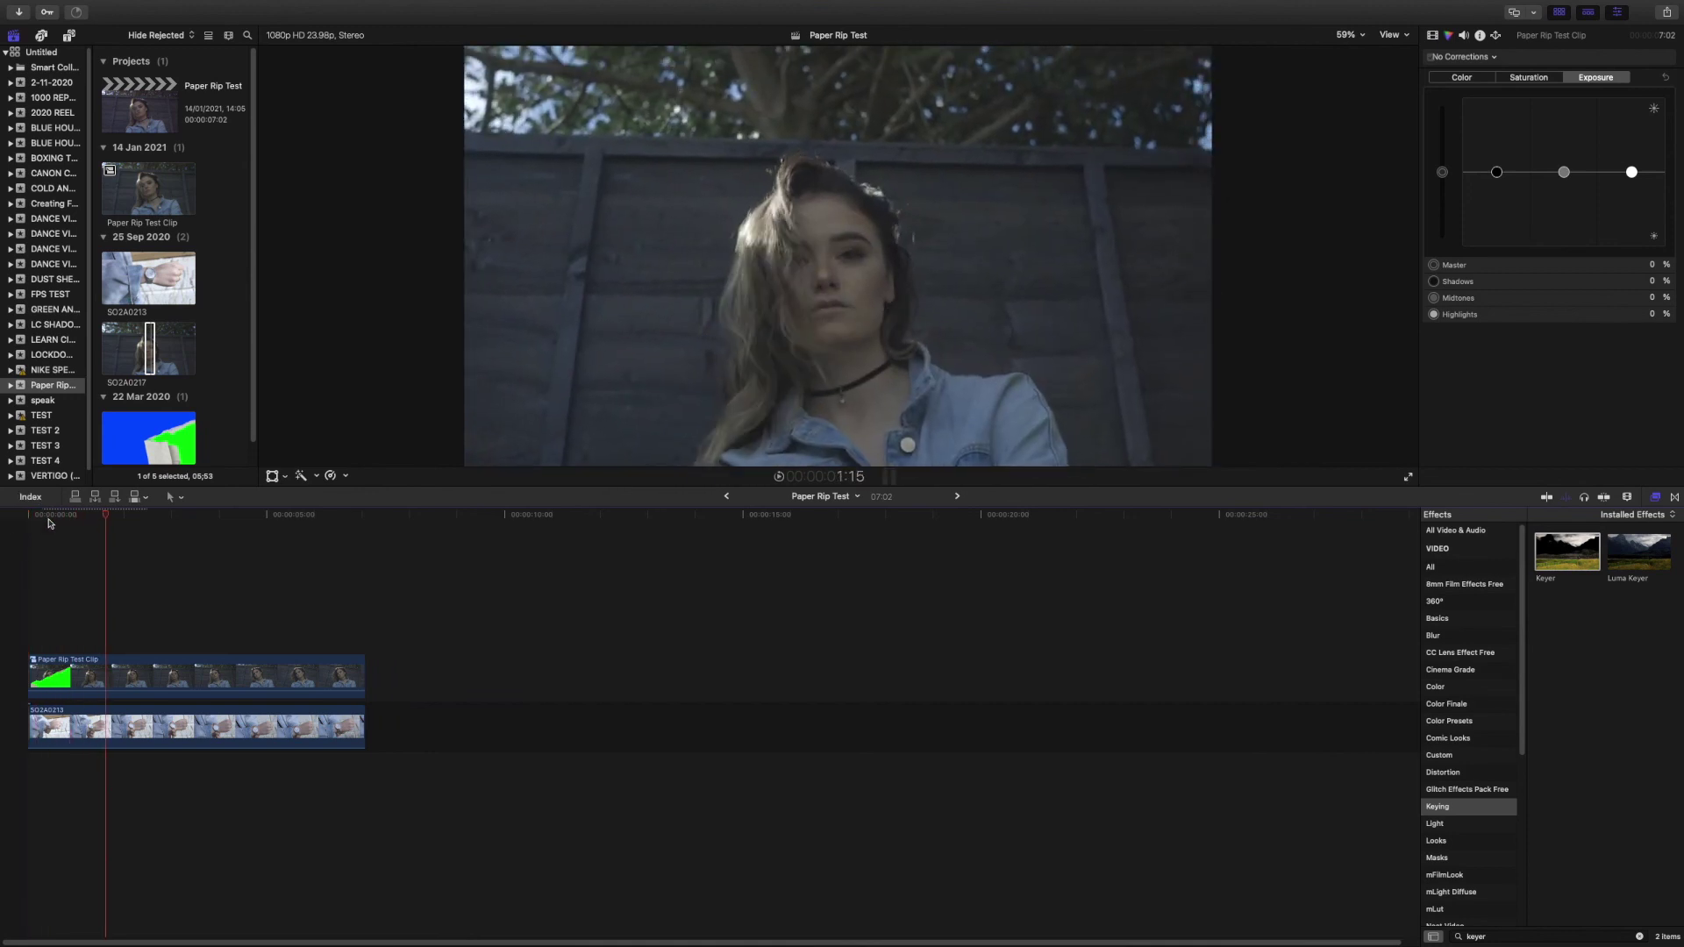
click(44, 516)
click(108, 682)
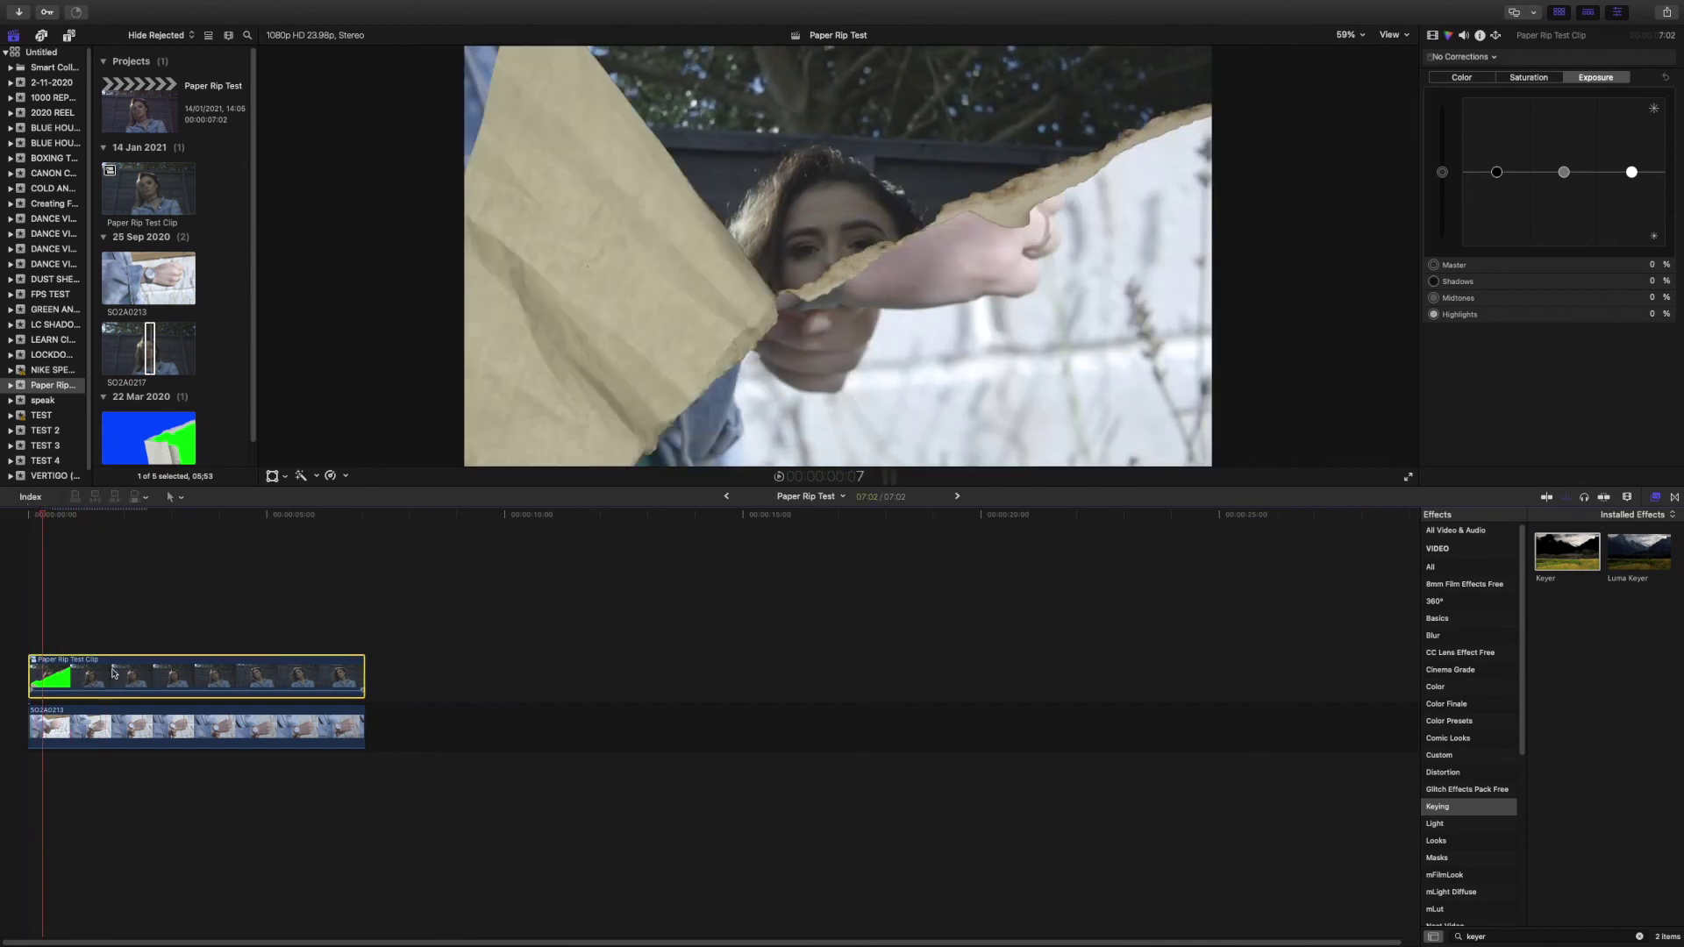
drag(112, 672, 390, 673)
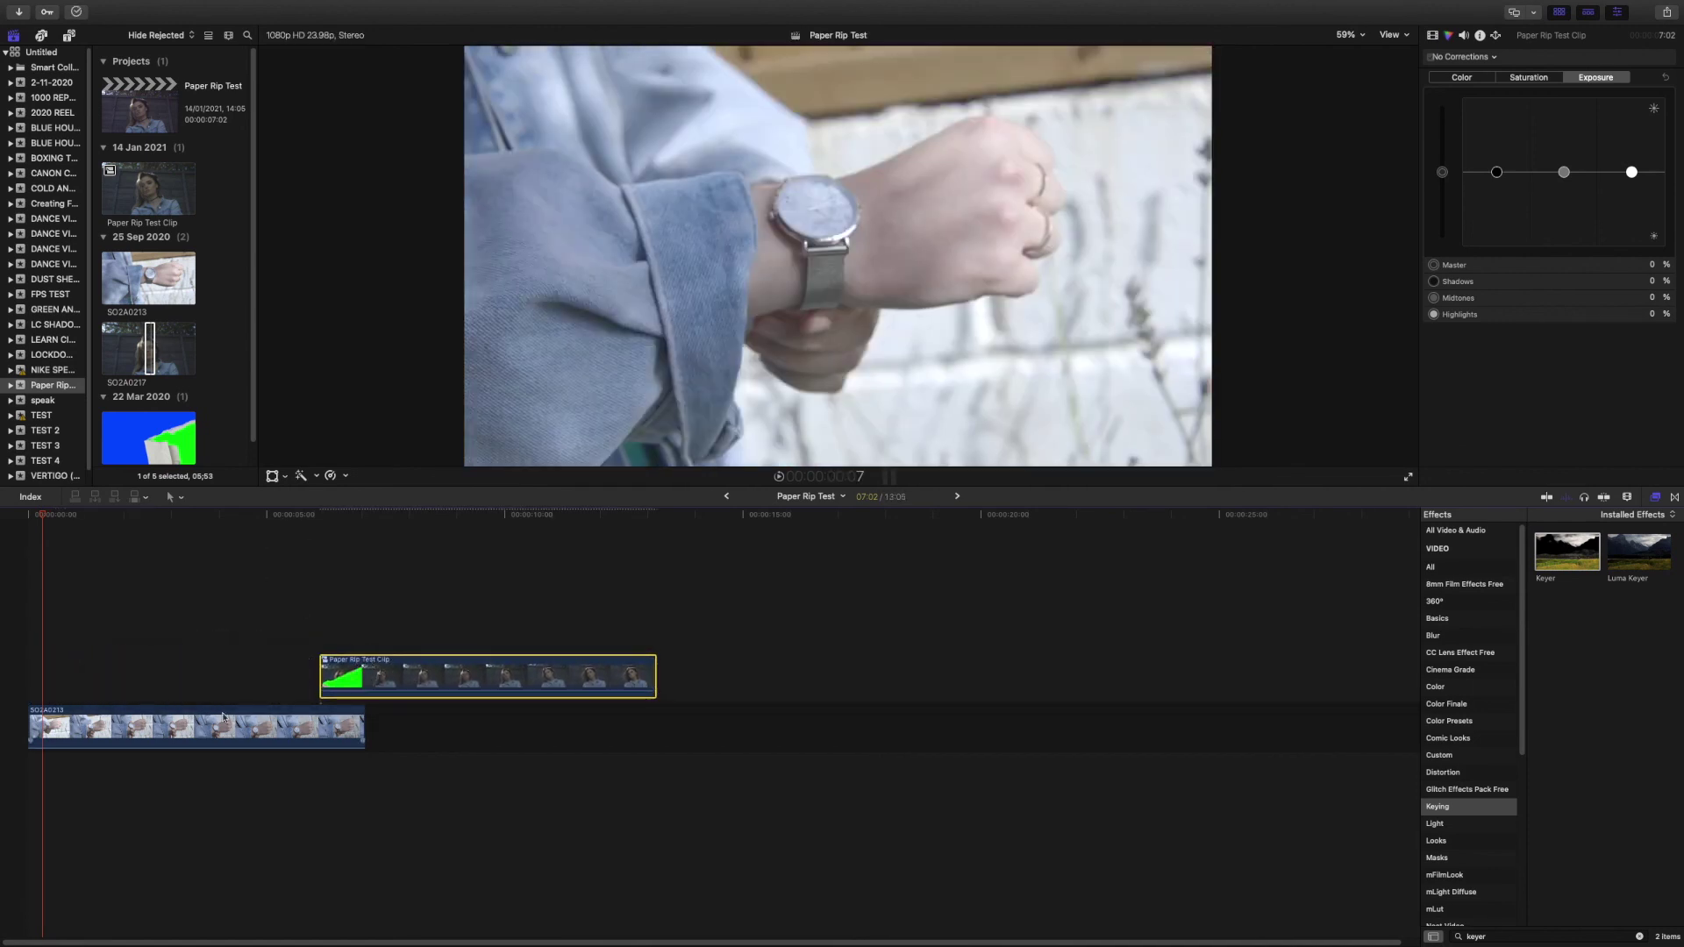
drag(214, 513, 290, 519)
key(space)
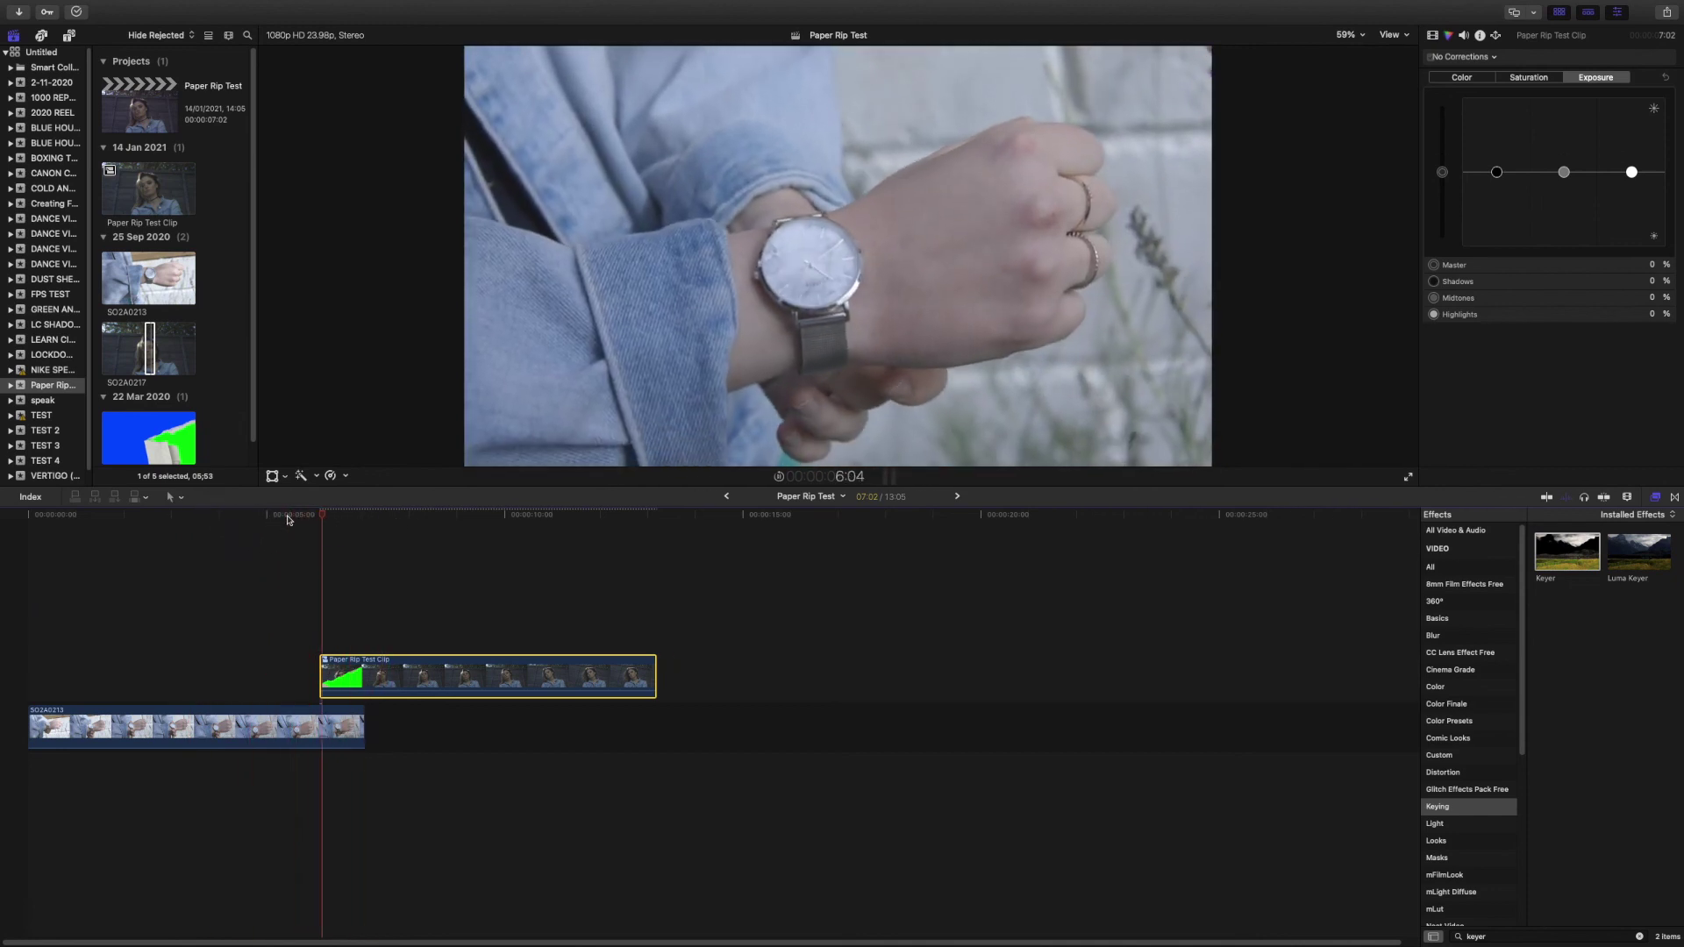